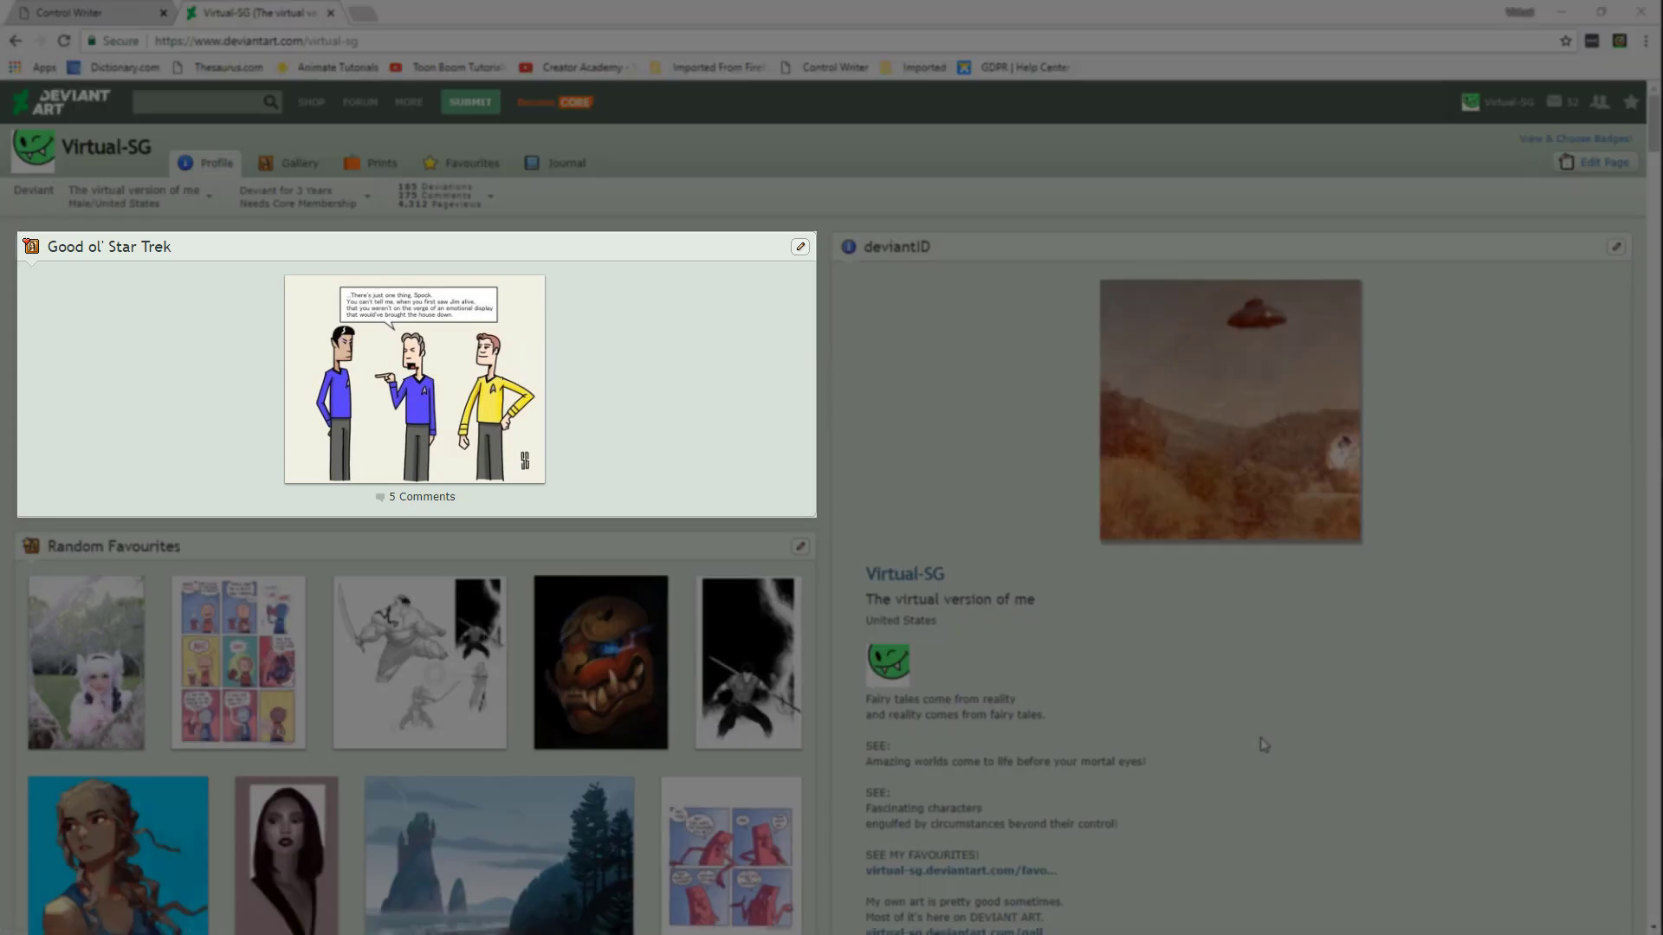
Scroll down through the Virtual-SG profile widgets, then jump back to the top of the page
{"action": "scroll", "coordinate": [1477, 572], "scroll_direction": "down", "scroll_amount": 2}
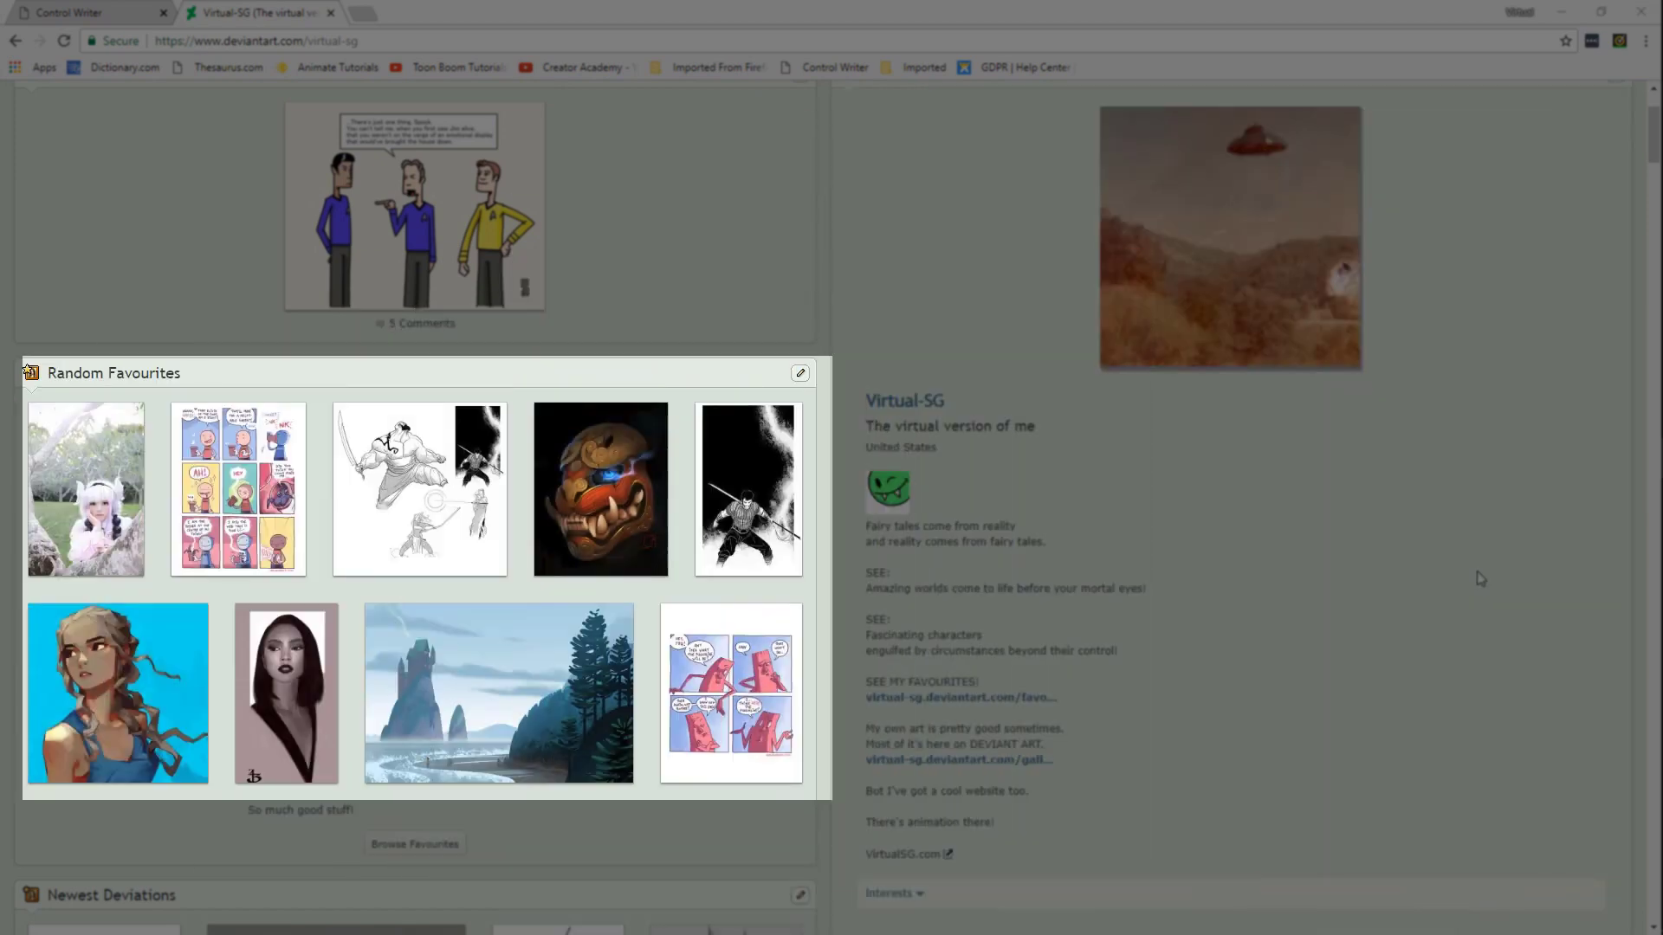
{"action": "scroll", "coordinate": [1273, 771], "scroll_direction": "down", "scroll_amount": 8}
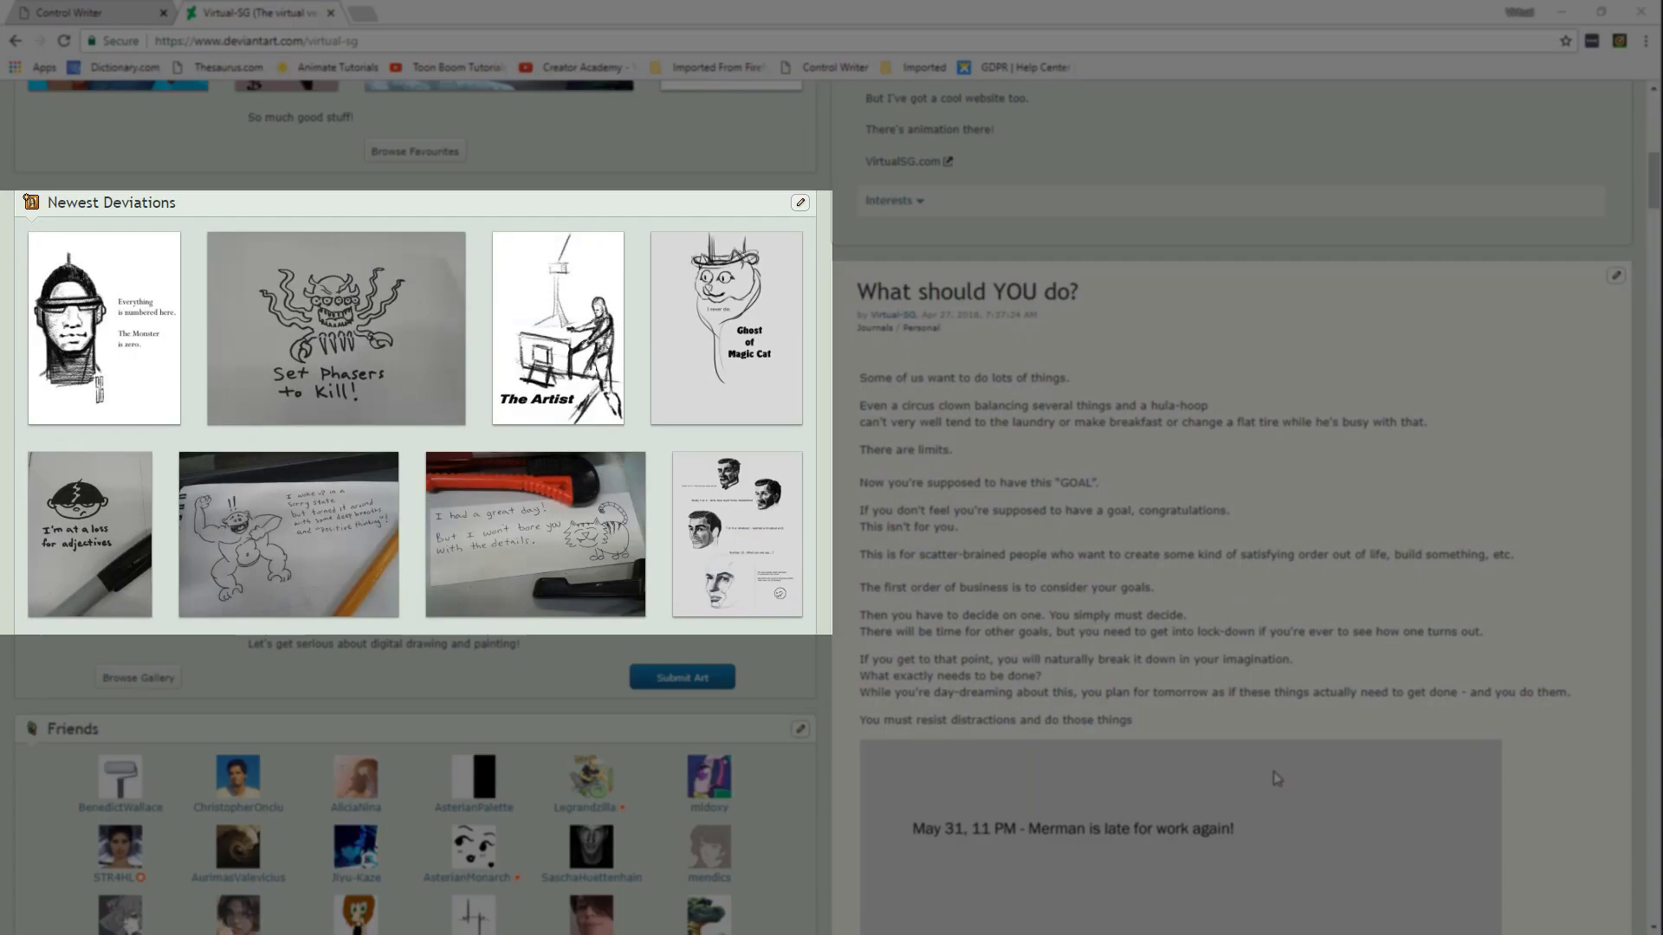
{"action": "scroll", "coordinate": [1273, 771], "scroll_direction": "down", "scroll_amount": 3}
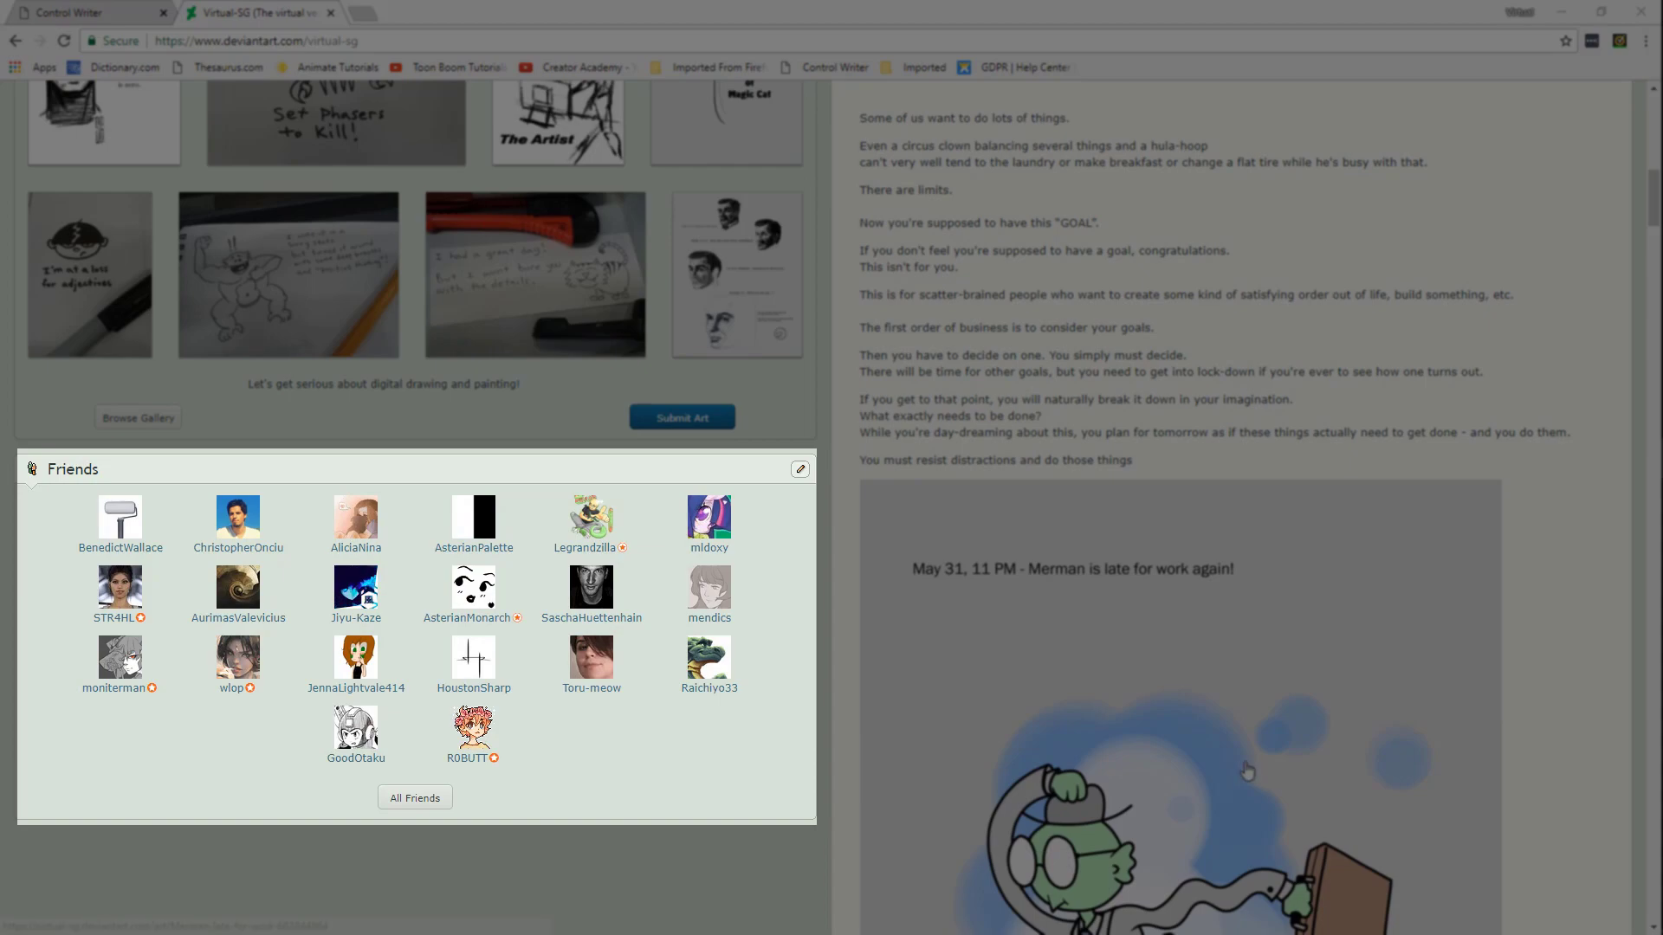
{"action": "scroll", "coordinate": [1247, 771], "scroll_direction": "down", "scroll_amount": 7}
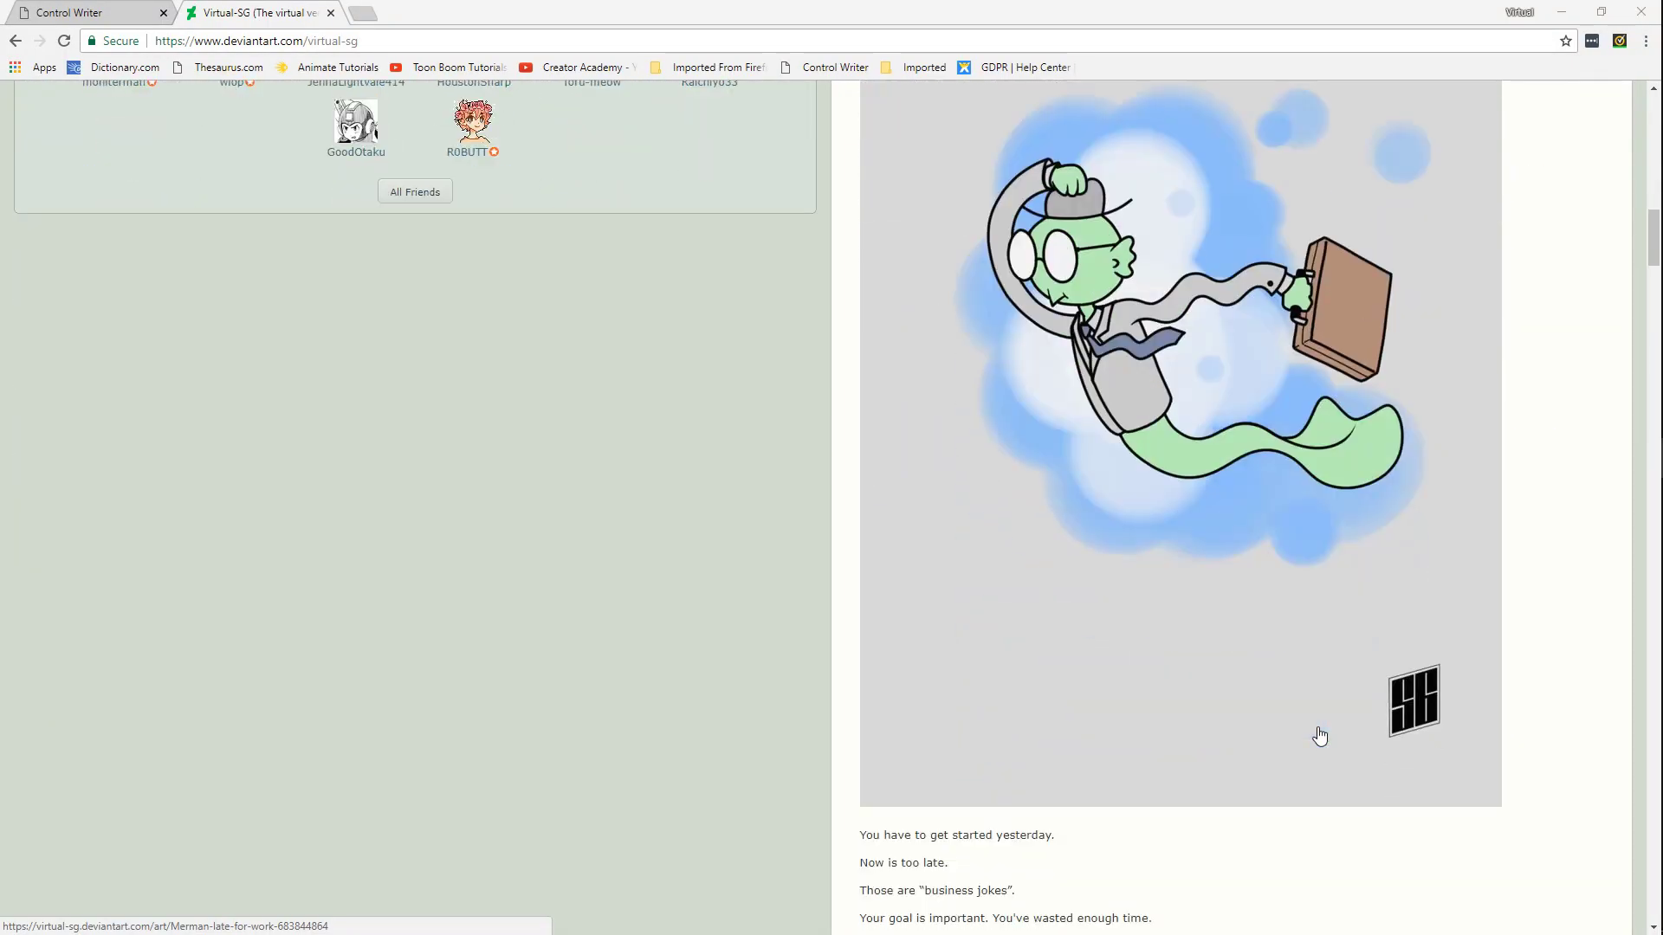
{"action": "scroll", "coordinate": [1319, 737], "scroll_direction": "down", "scroll_amount": 10}
{"action": "key", "text": "Home"}
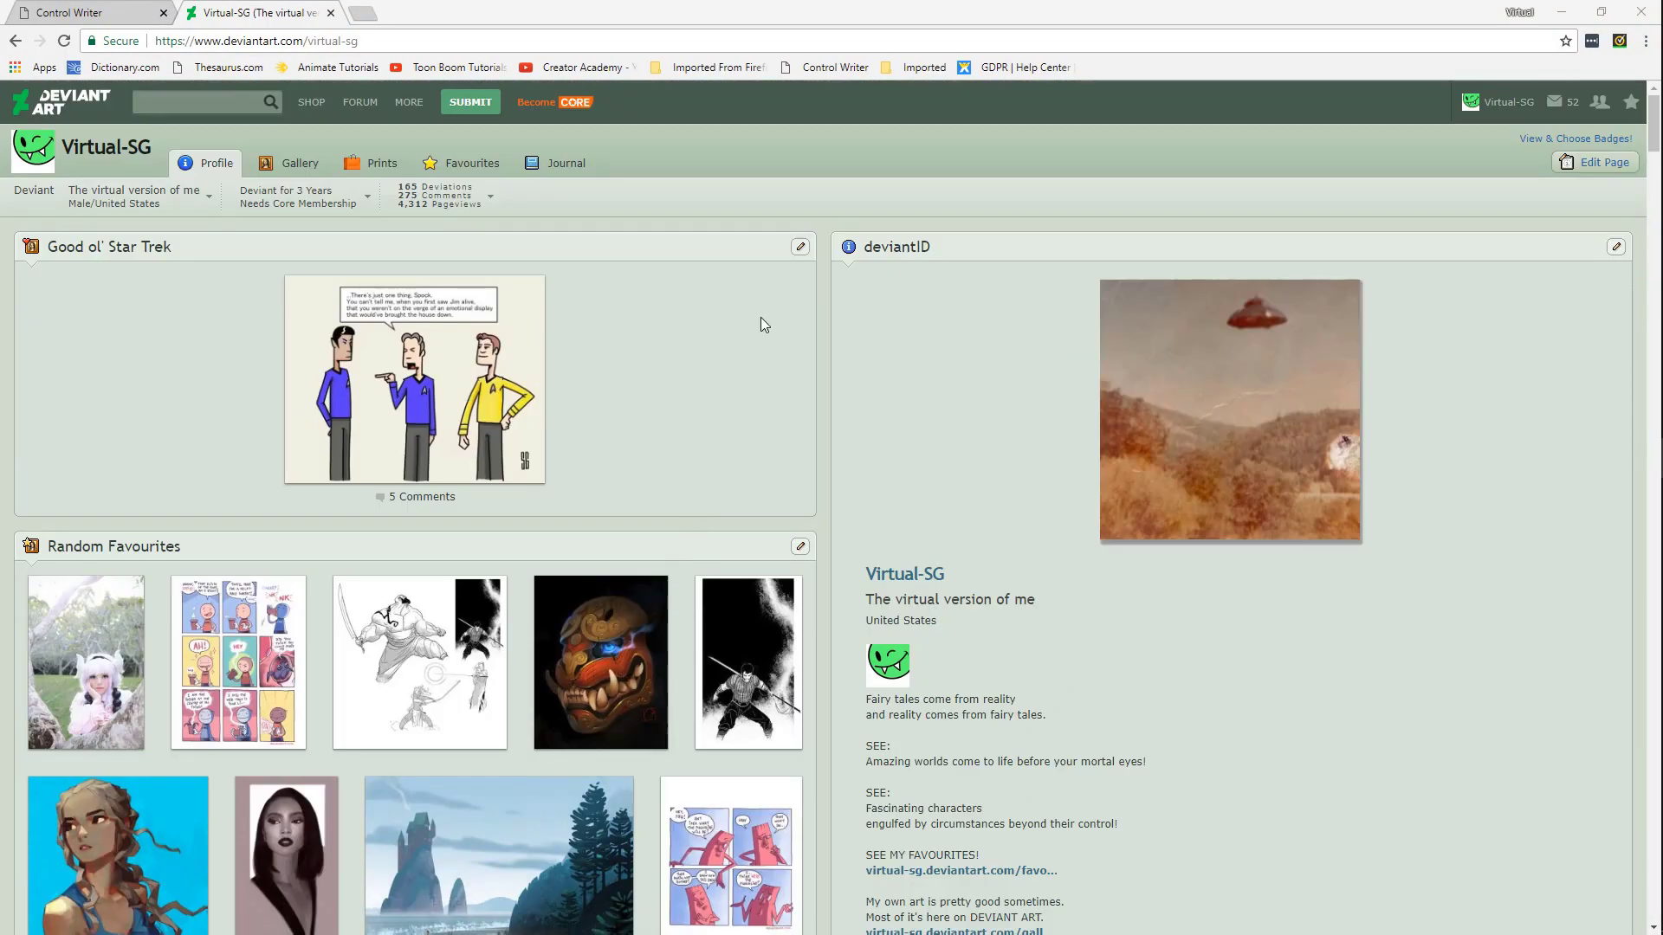
{"action": "left_click", "coordinate": [305, 166]}
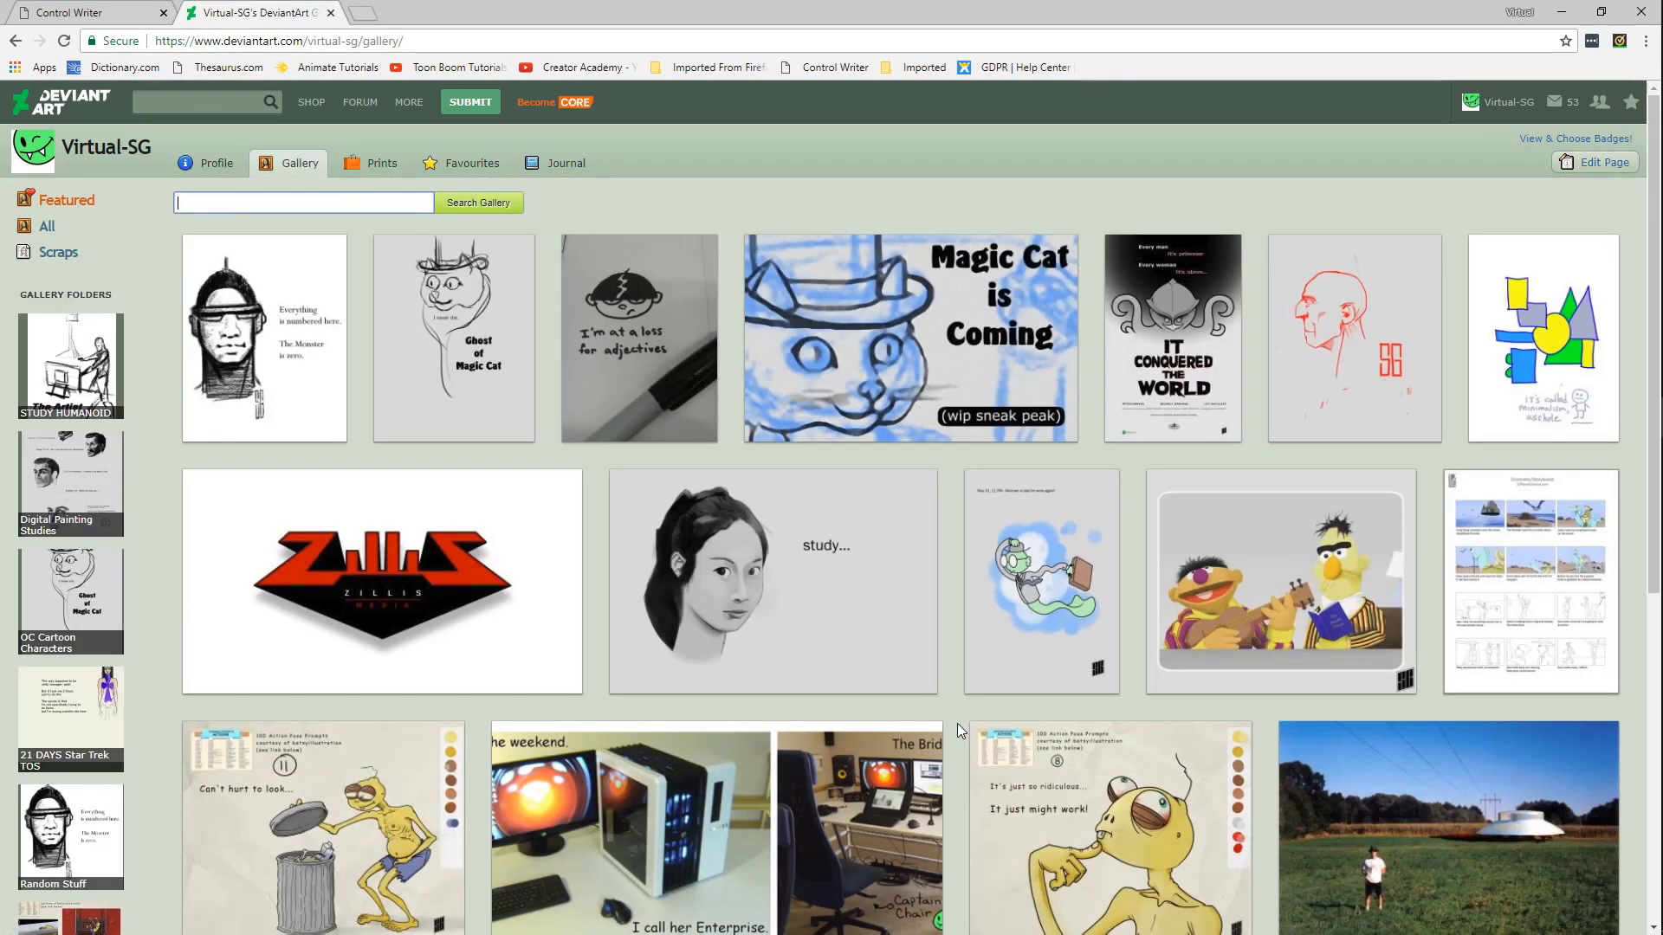
{"action": "scroll", "coordinate": [956, 733], "scroll_direction": "down", "scroll_amount": 4}
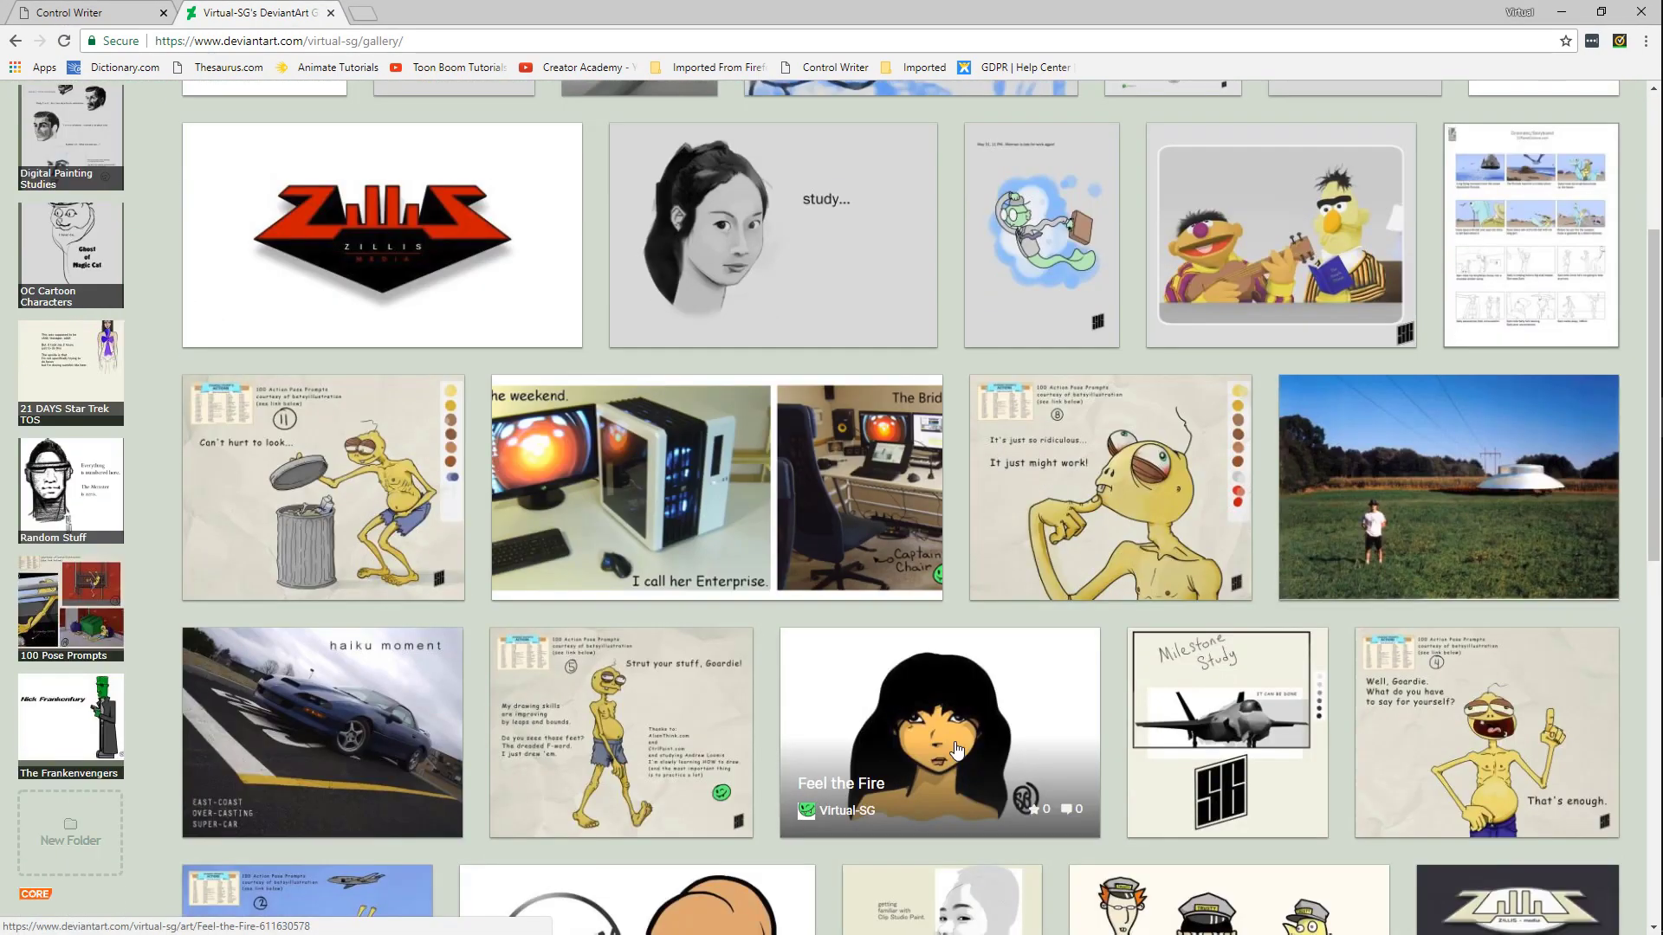
{"action": "scroll", "coordinate": [956, 750], "scroll_direction": "down", "scroll_amount": 3}
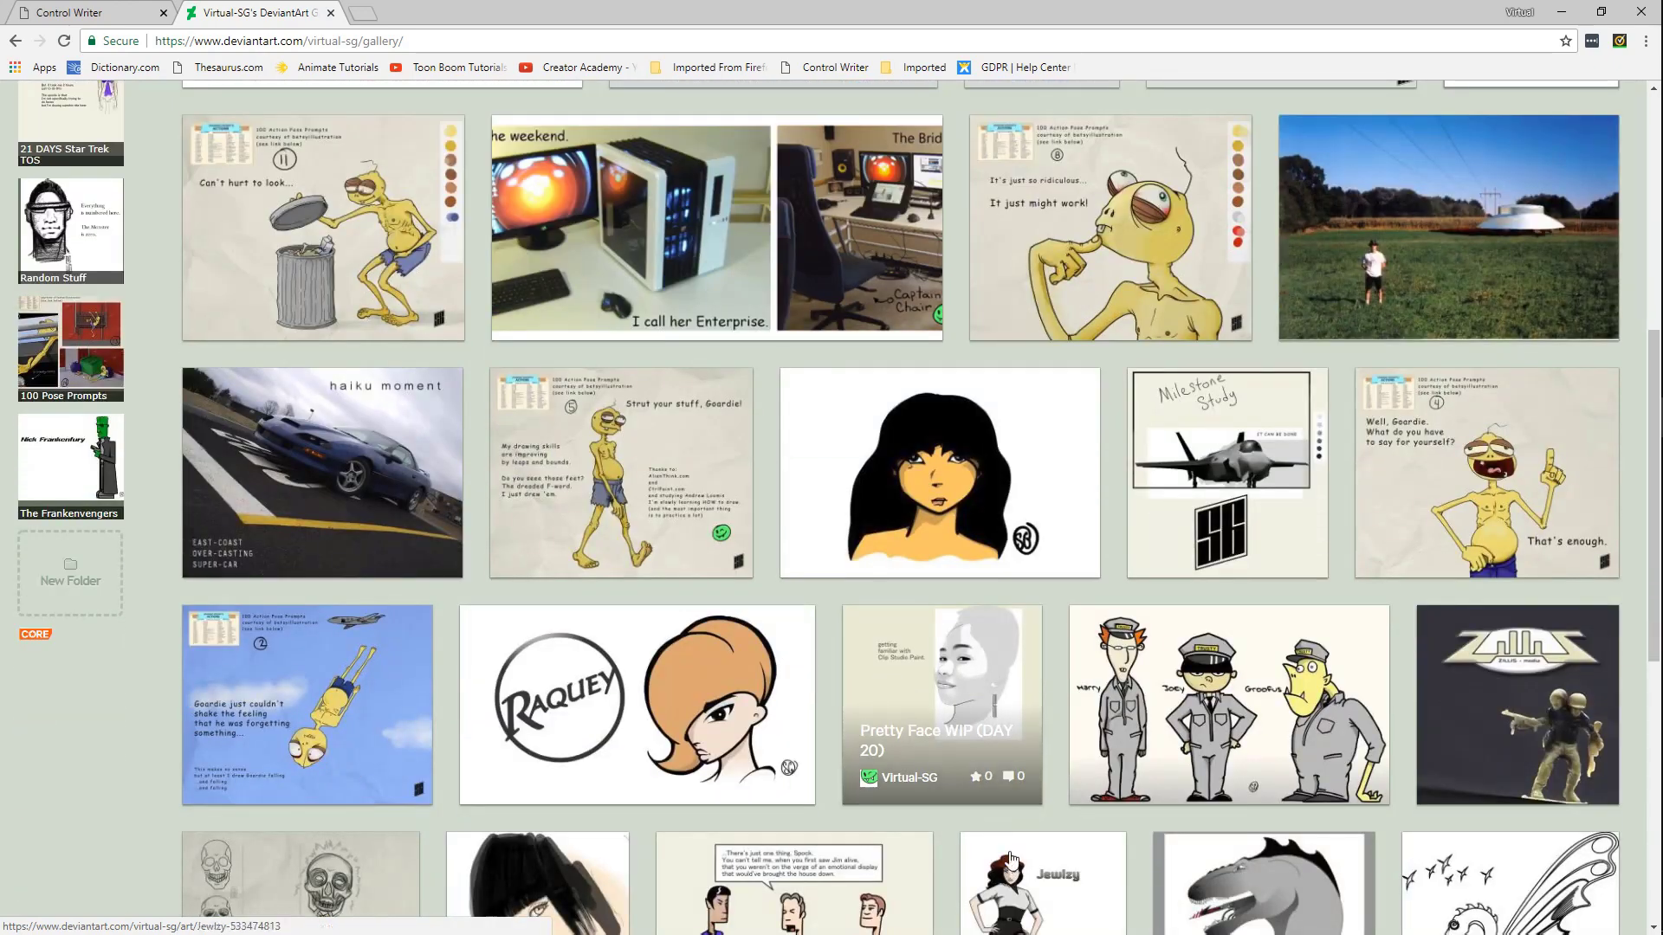
{"action": "scroll", "coordinate": [948, 914], "scroll_direction": "down", "scroll_amount": 1}
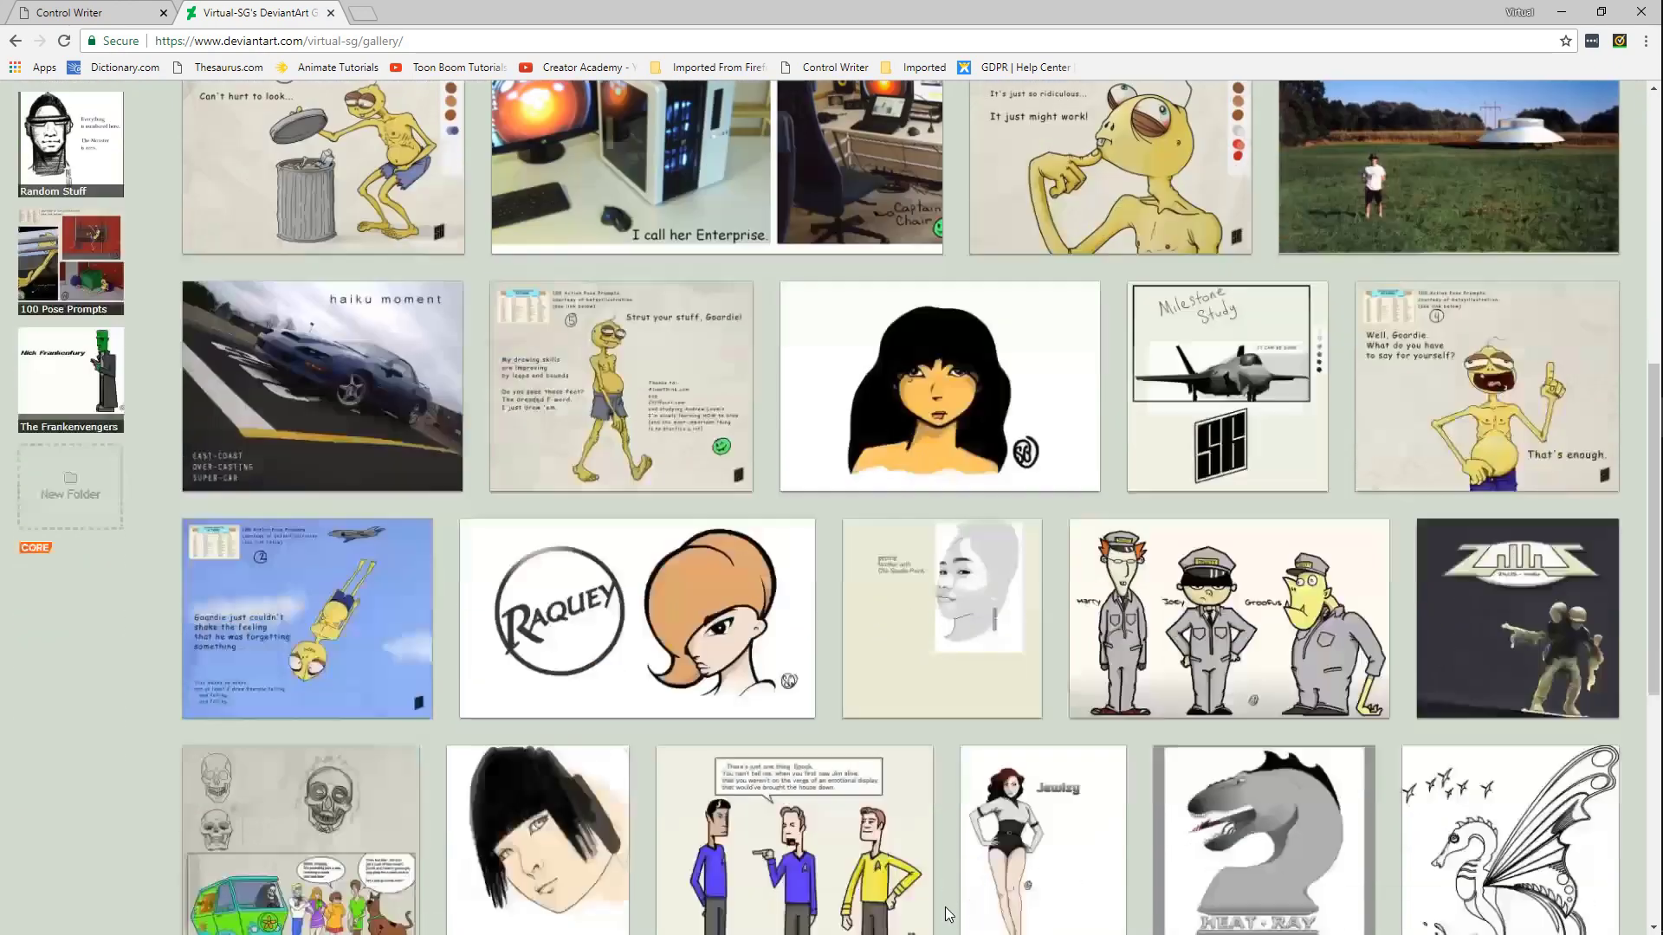
{"action": "scroll", "coordinate": [948, 914], "scroll_direction": "down", "scroll_amount": 6}
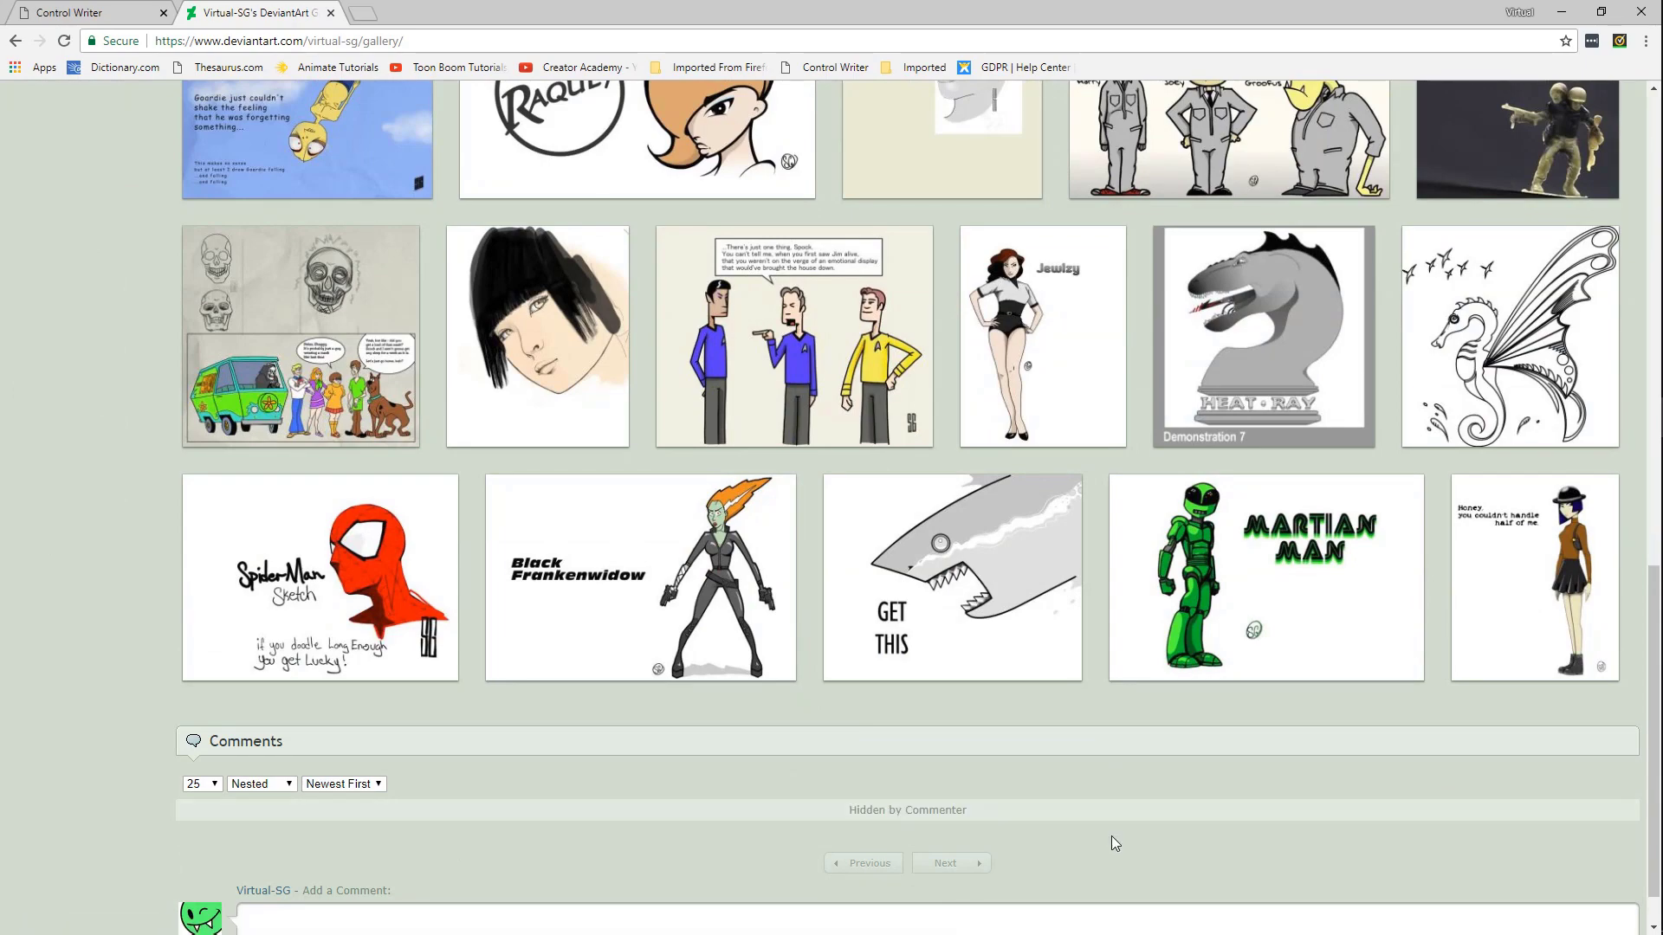
{"action": "key", "text": "Home"}
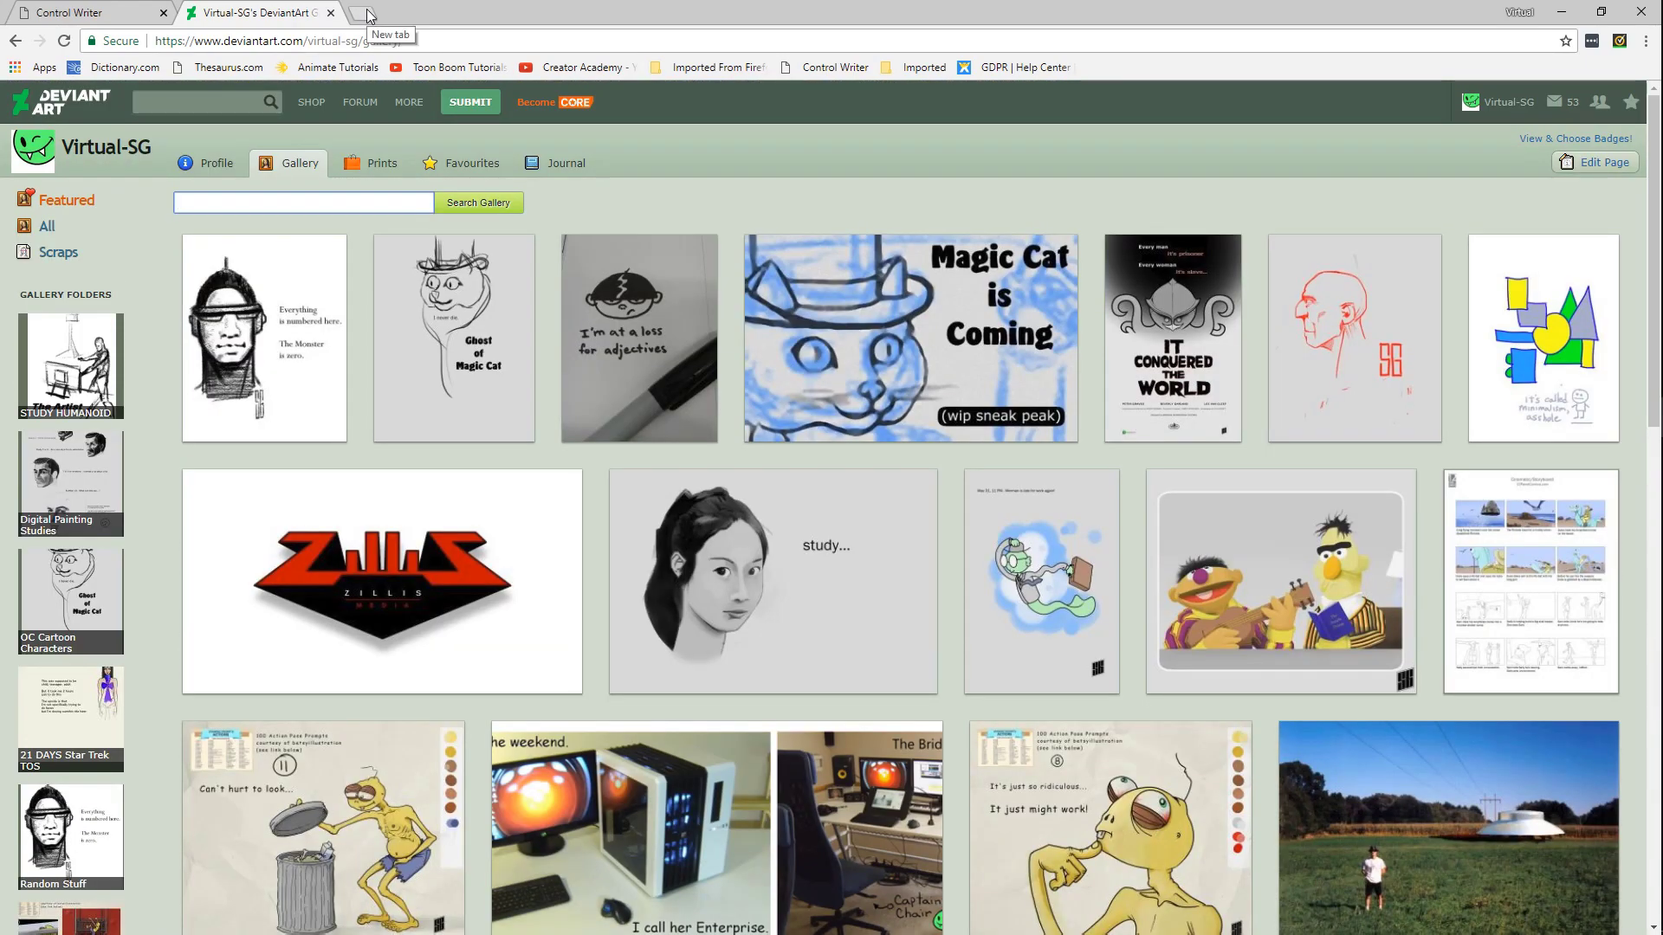
Load virtualsg.com in a new browser tab and start advancing its artwork slideshow
{"action": "key", "text": "ctrl+t"}
{"action": "left_click", "coordinate": [756, 592]}
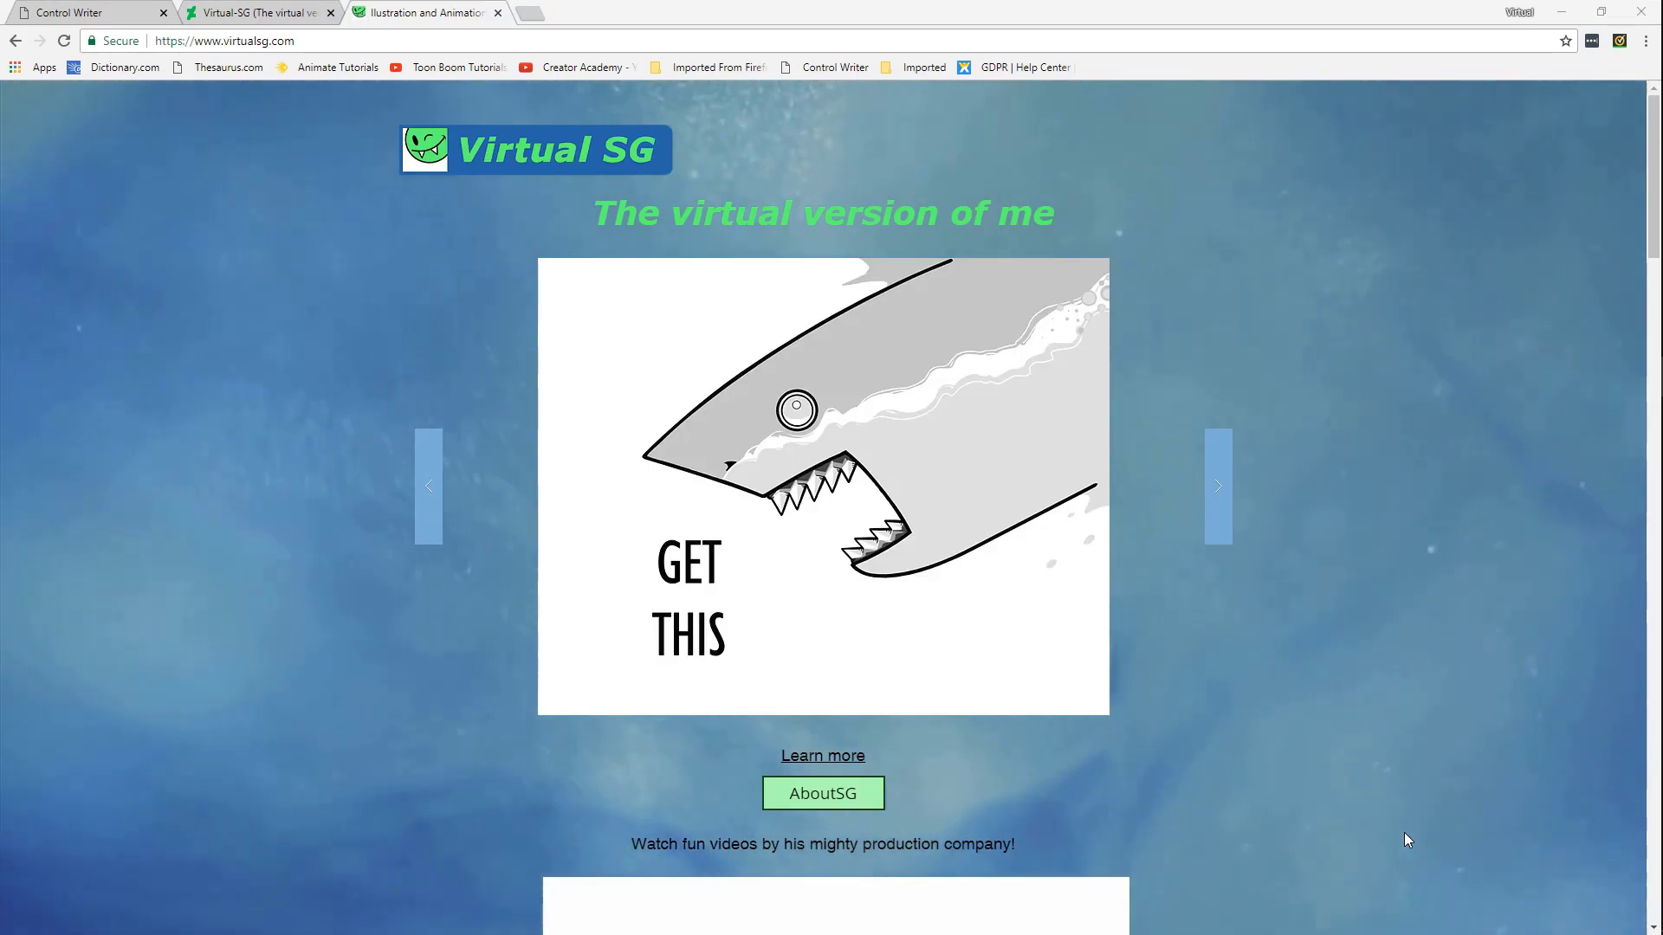
{"action": "left_click", "coordinate": [1217, 485]}
{"action": "left_click", "coordinate": [1215, 501]}
{"action": "left_click", "coordinate": [1216, 510]}
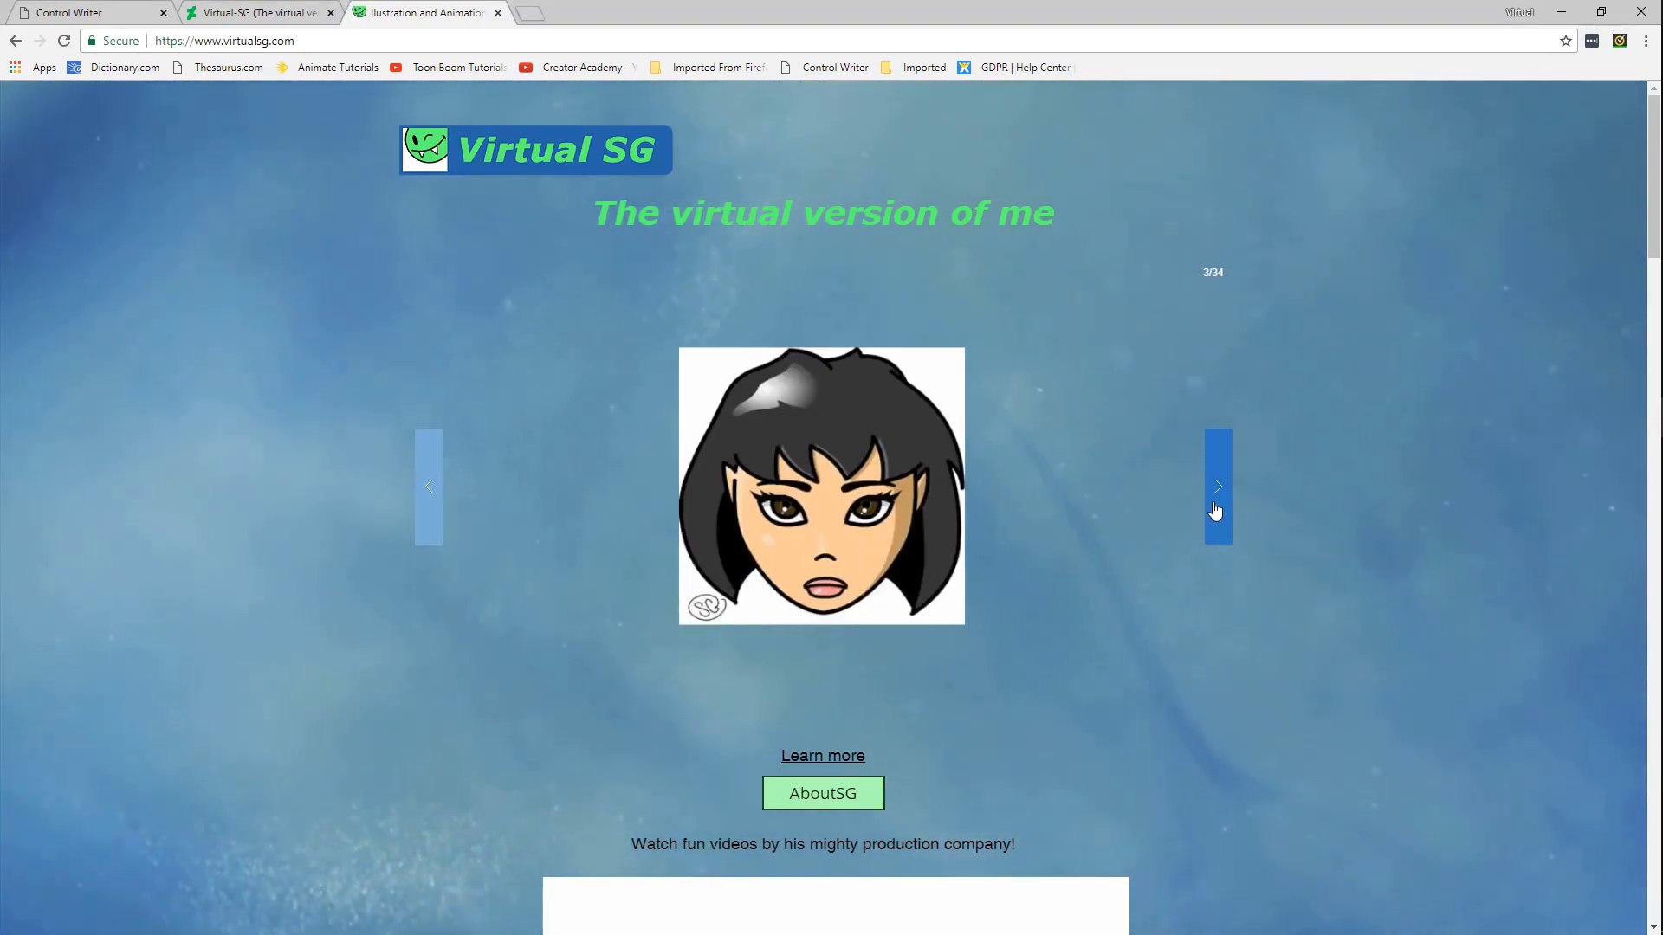
Page past Ernie and Bert, the graveyard and Merman comic to slide 34/34, It Conquered the World
{"action": "left_click", "coordinate": [1215, 509]}
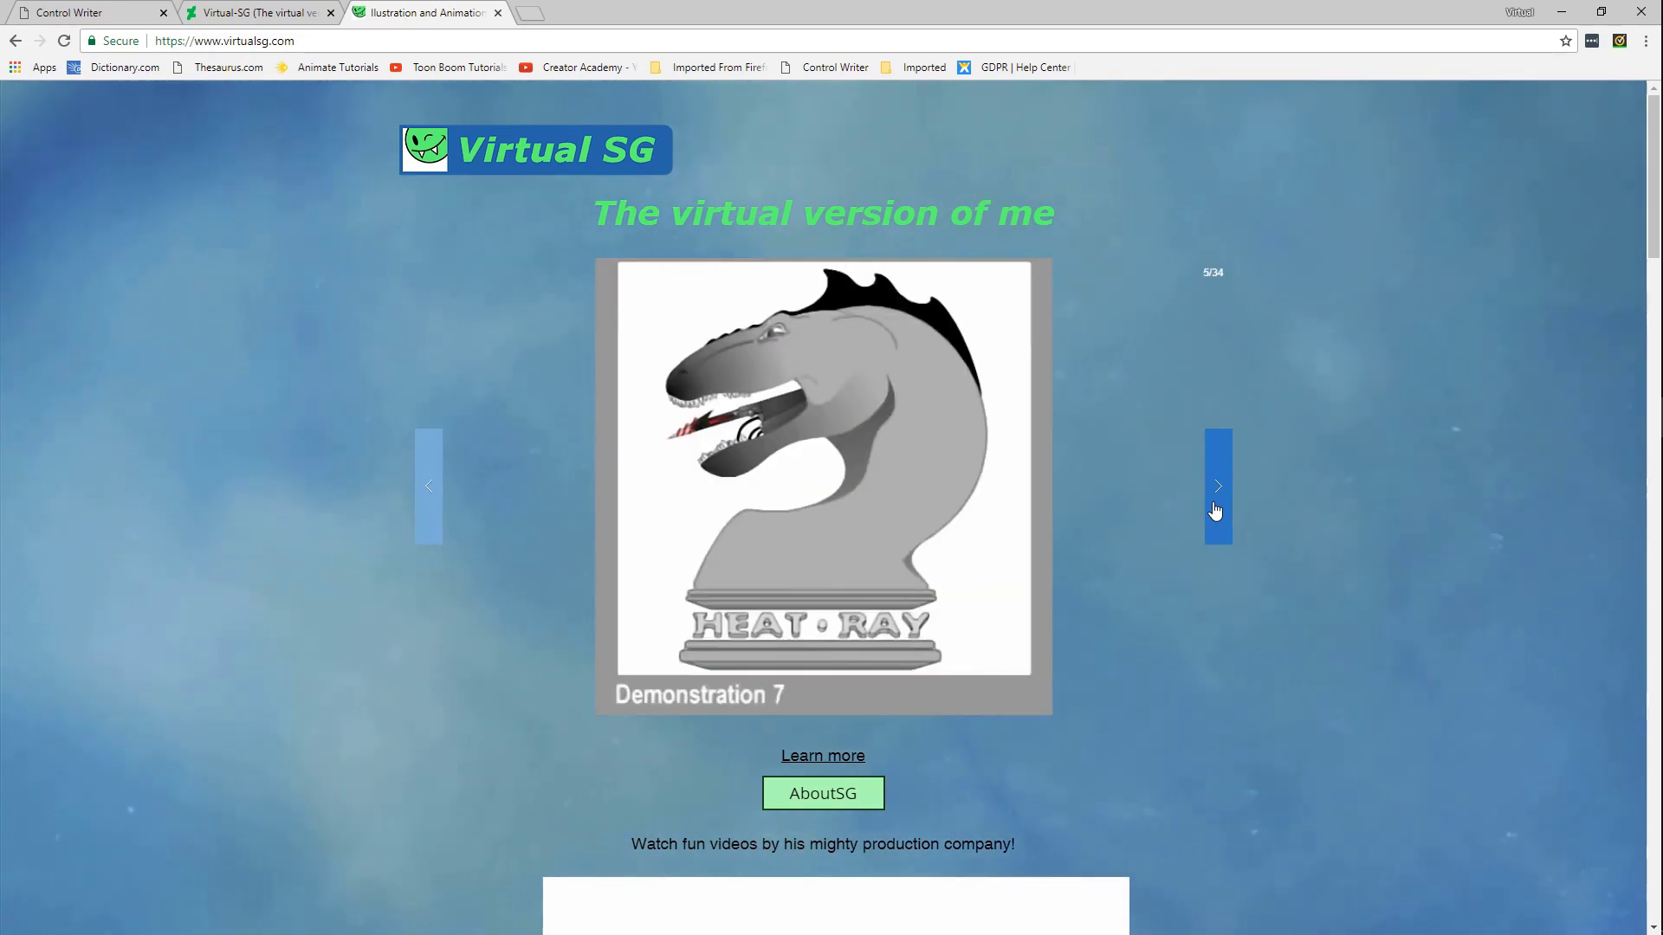
{"action": "left_click", "coordinate": [1216, 510]}
{"action": "left_click", "coordinate": [1215, 510]}
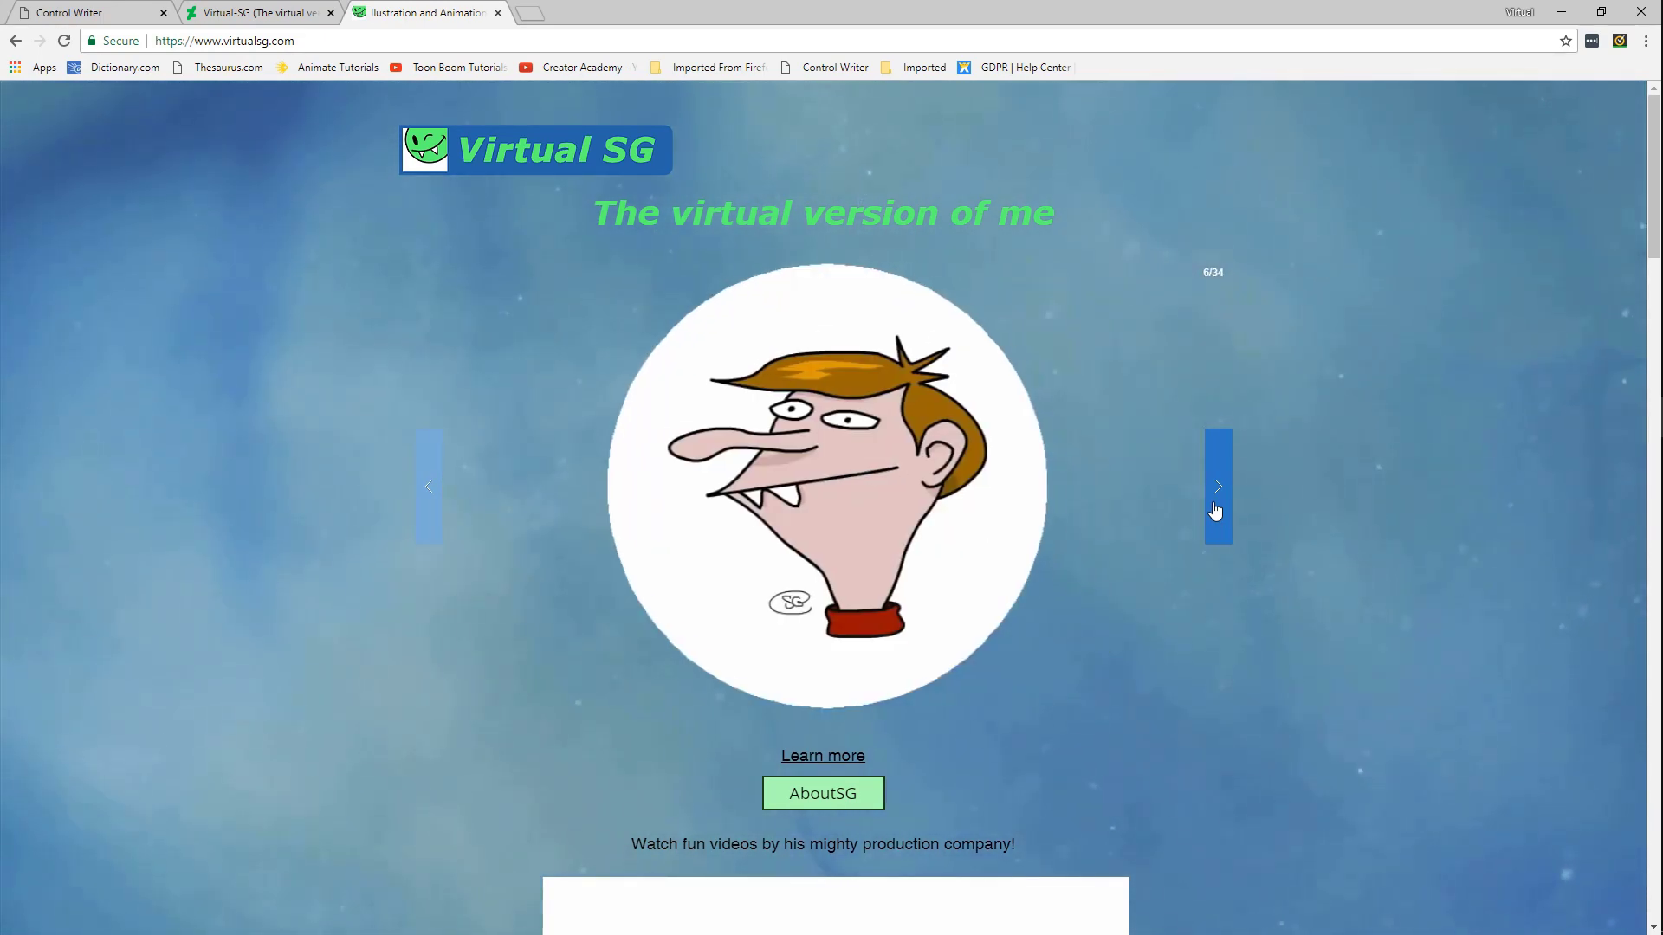
{"action": "left_click", "coordinate": [1216, 509]}
{"action": "left_click", "coordinate": [1215, 509]}
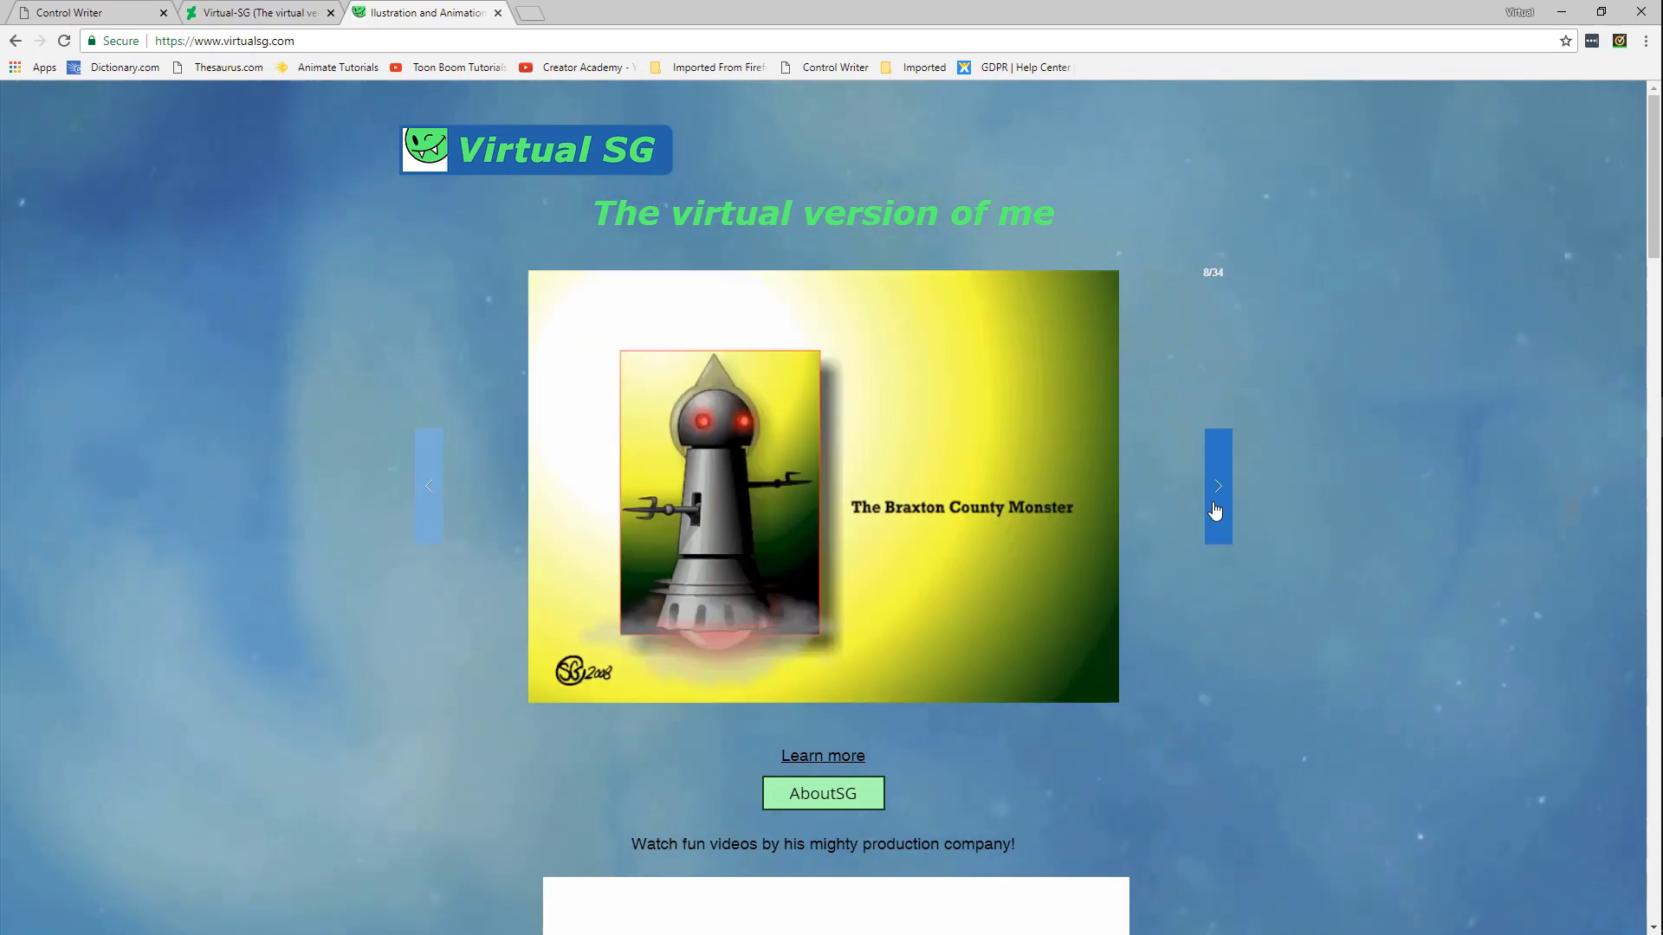
{"action": "left_click", "coordinate": [1215, 510]}
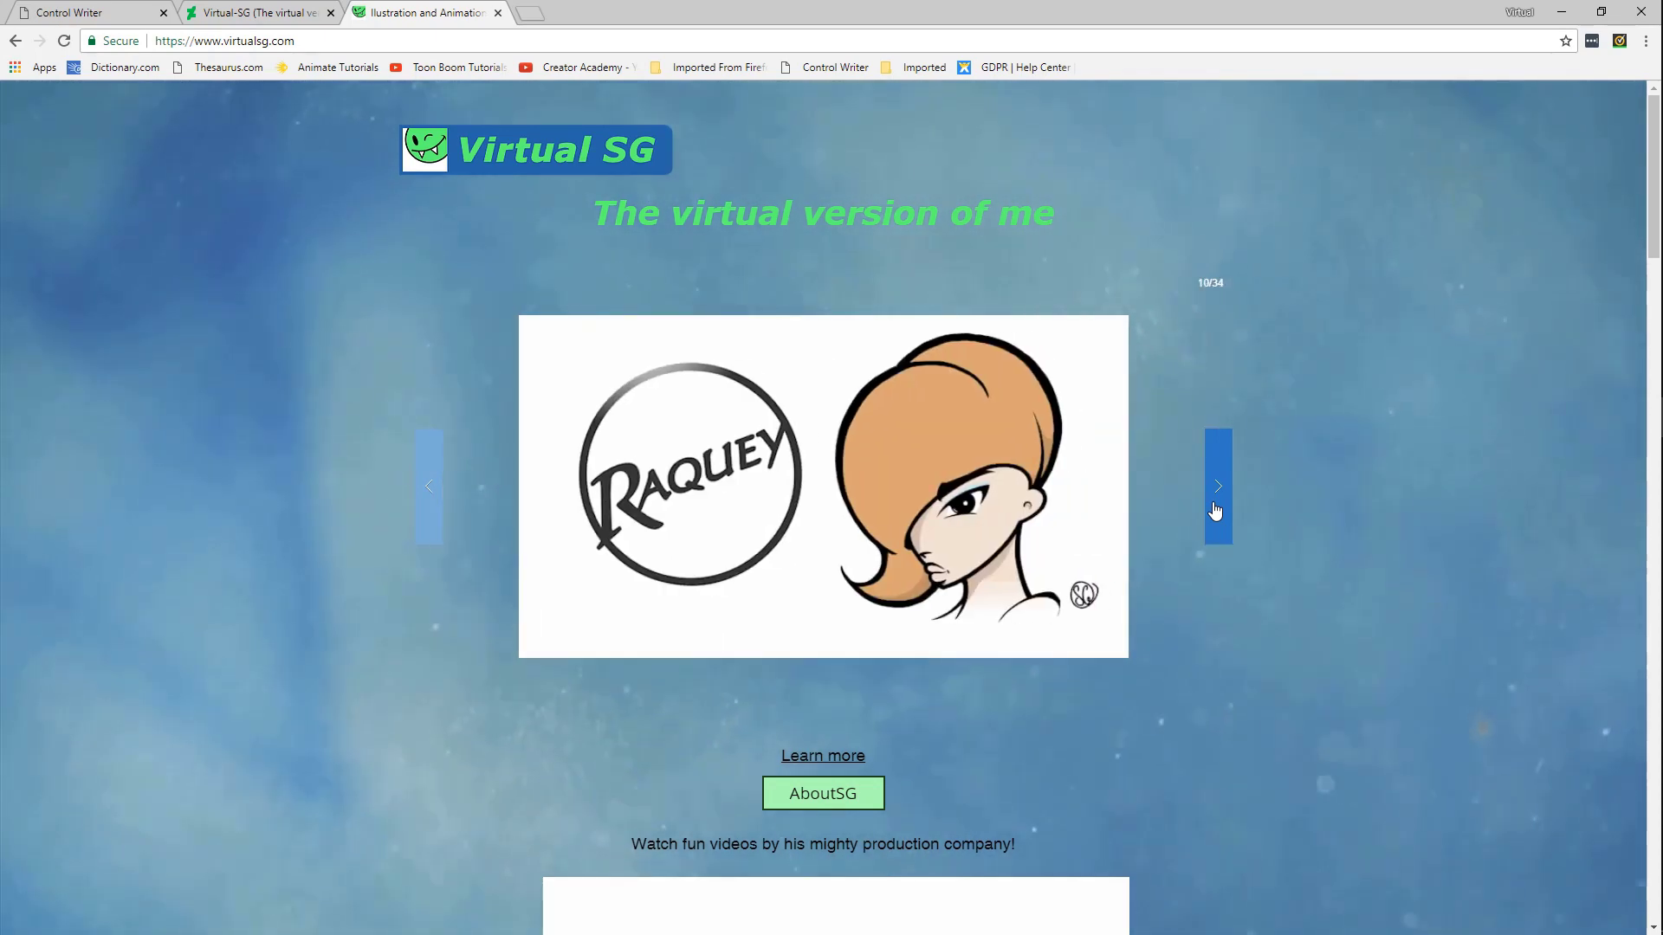
{"action": "left_click", "coordinate": [1216, 509]}
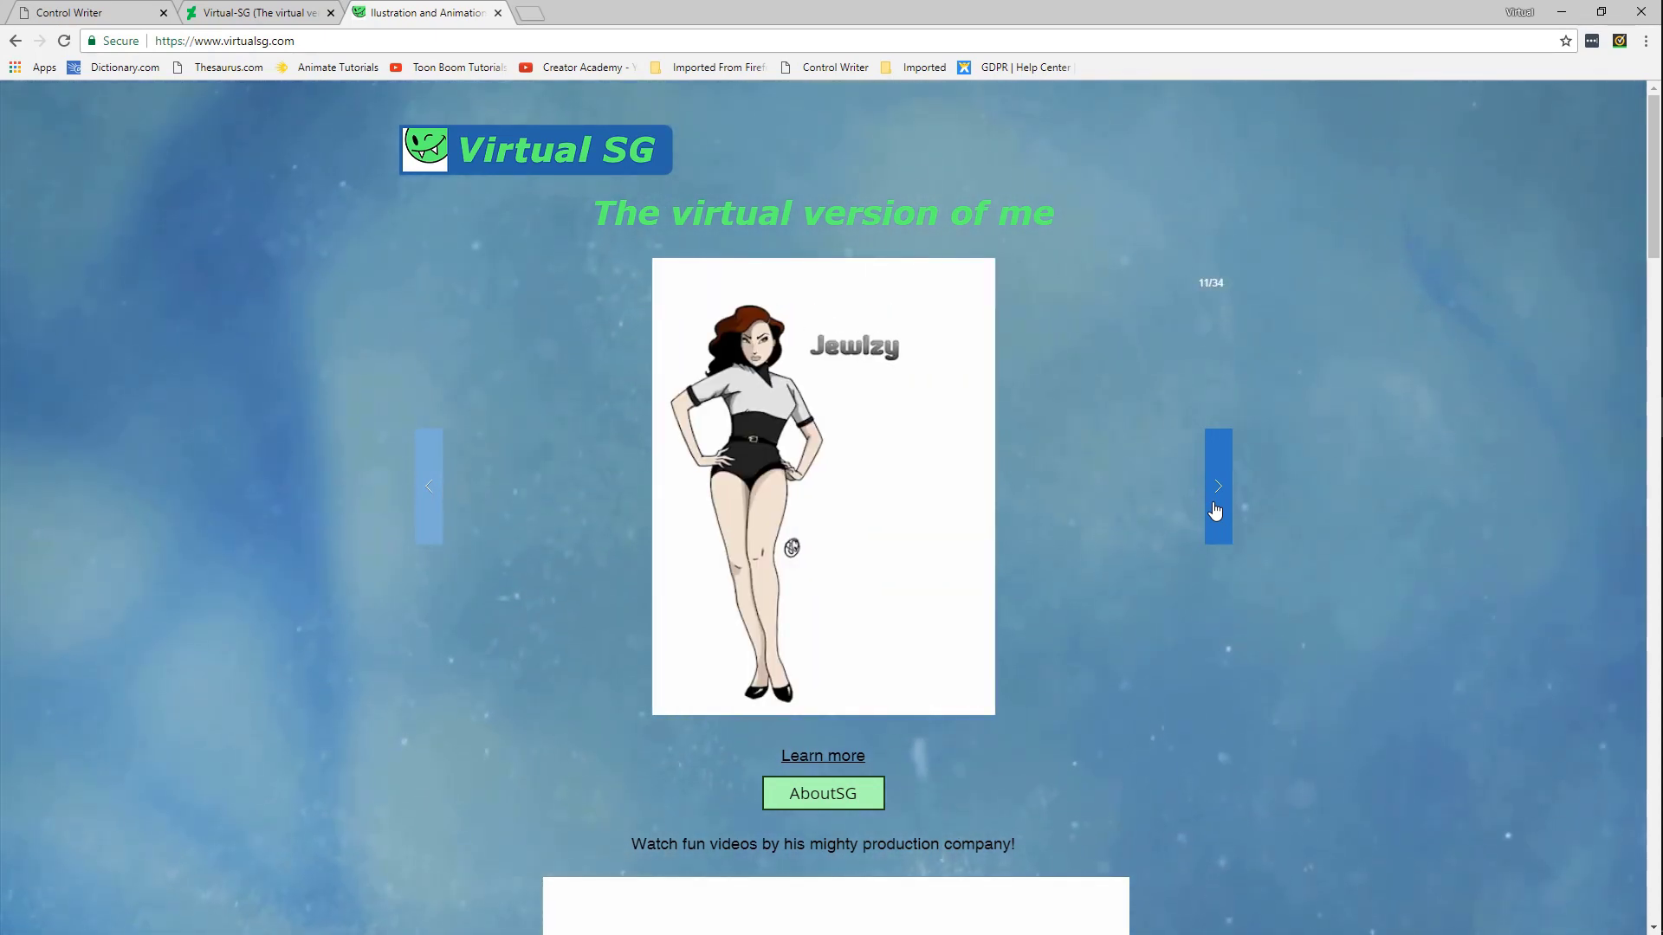
{"action": "left_click", "coordinate": [1215, 510]}
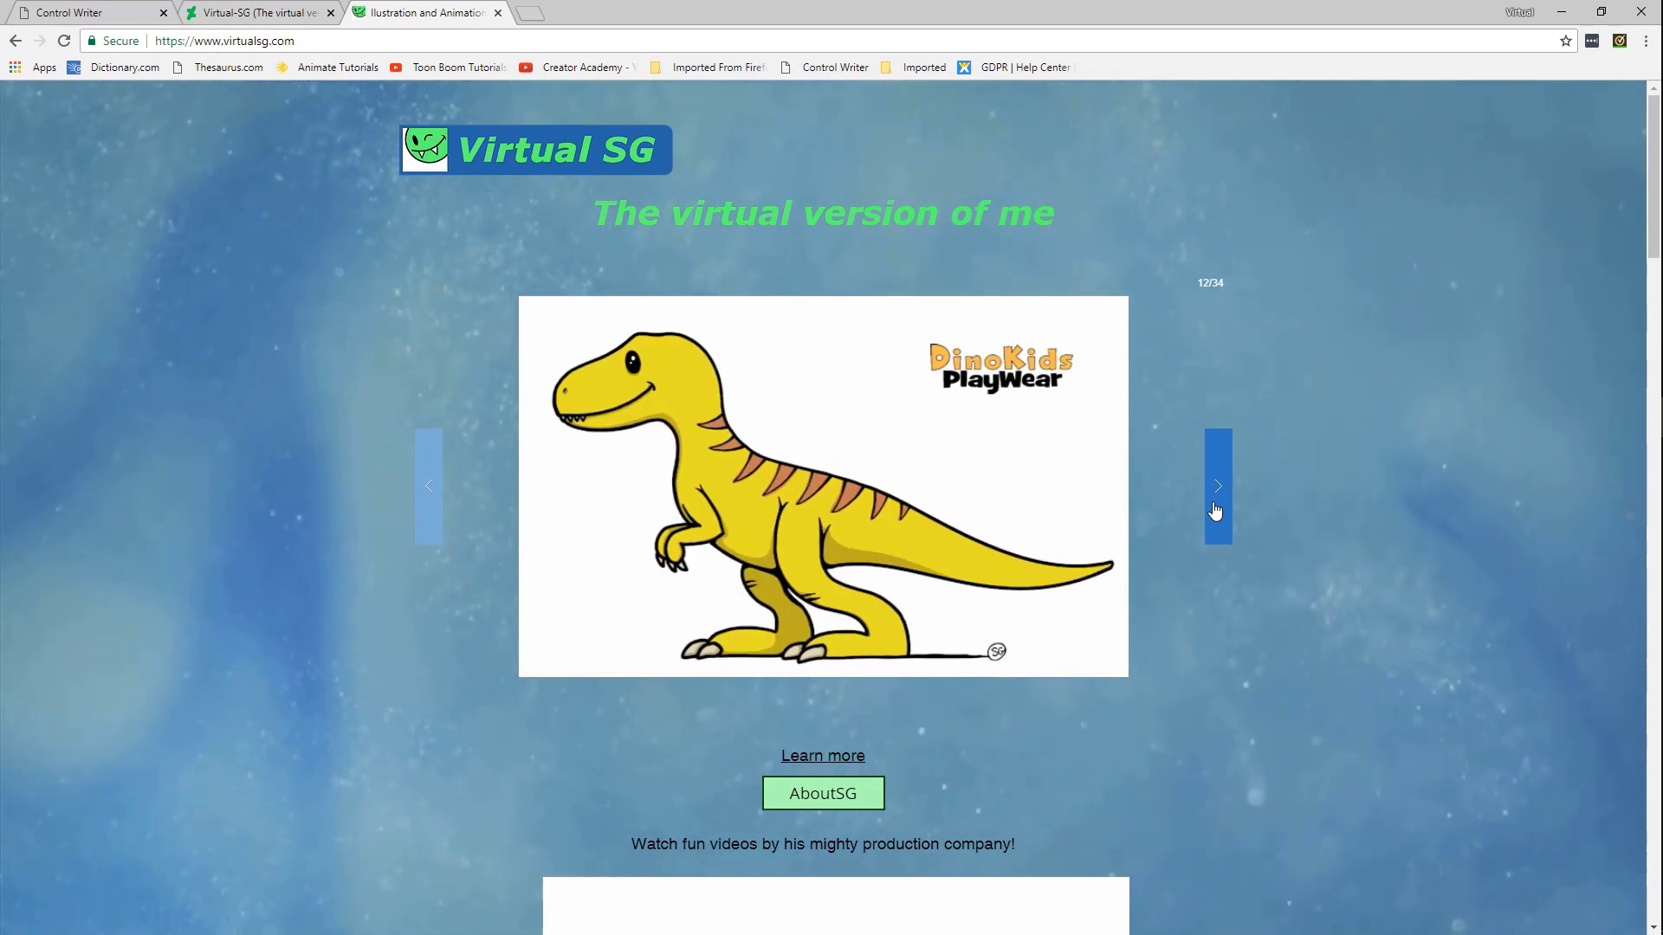
{"action": "left_click", "coordinate": [1215, 509]}
{"action": "left_click", "coordinate": [1216, 510]}
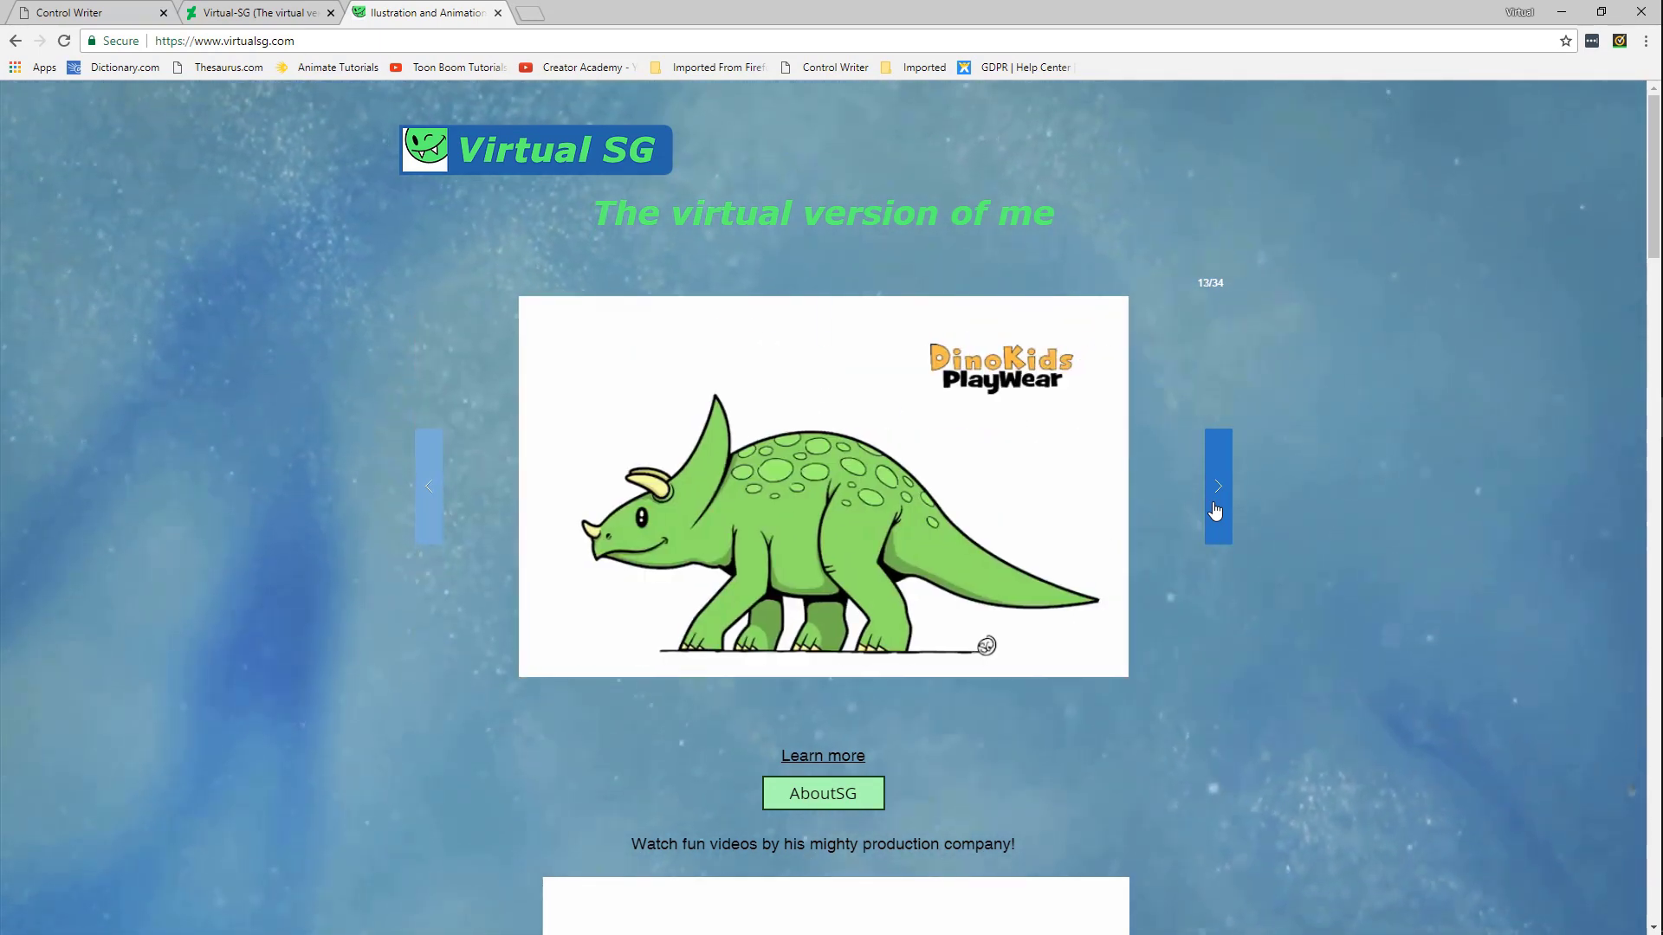
{"action": "left_click", "coordinate": [1215, 509]}
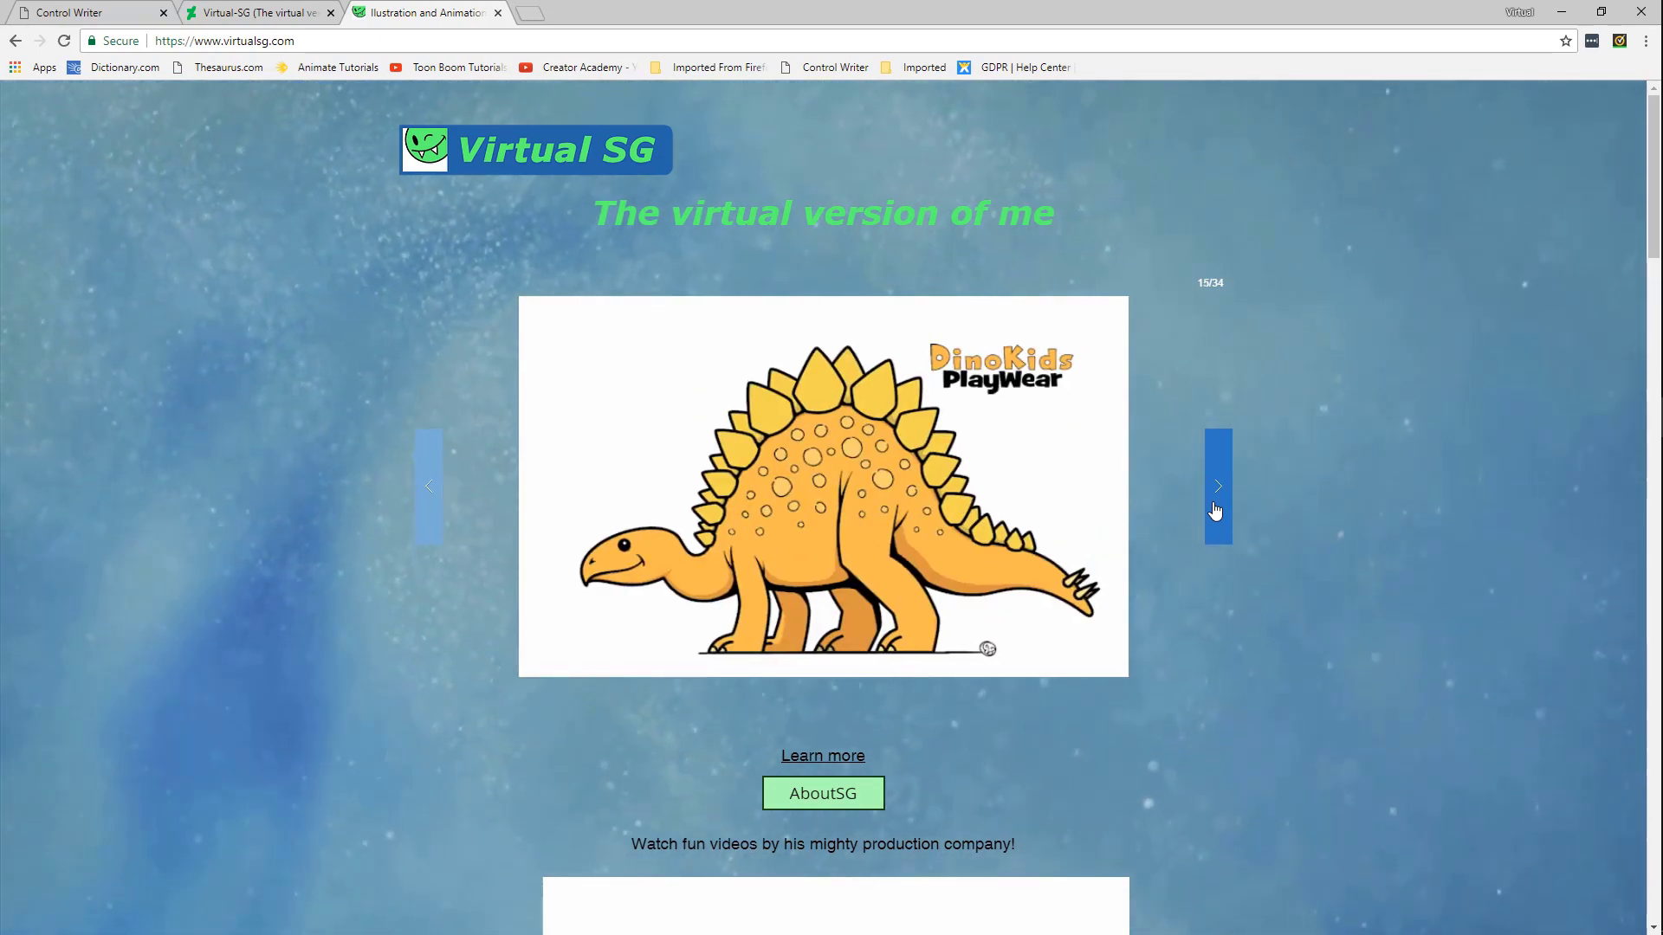
{"action": "left_click", "coordinate": [1216, 509]}
{"action": "left_click", "coordinate": [1216, 509]}
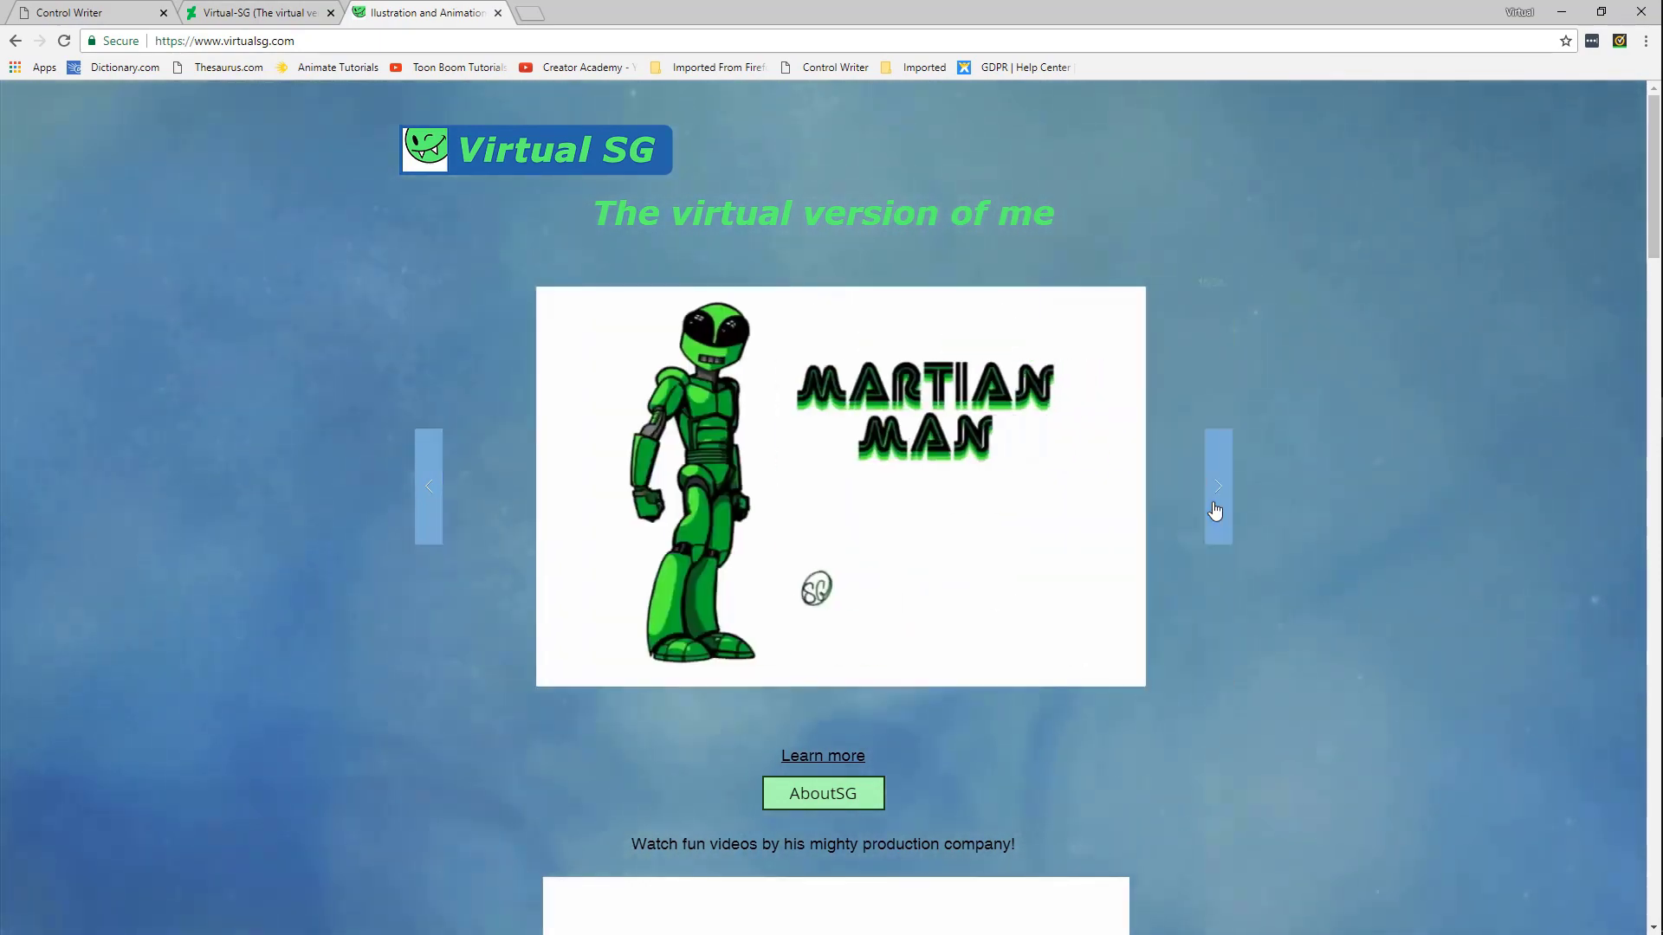
{"action": "left_click", "coordinate": [1216, 510]}
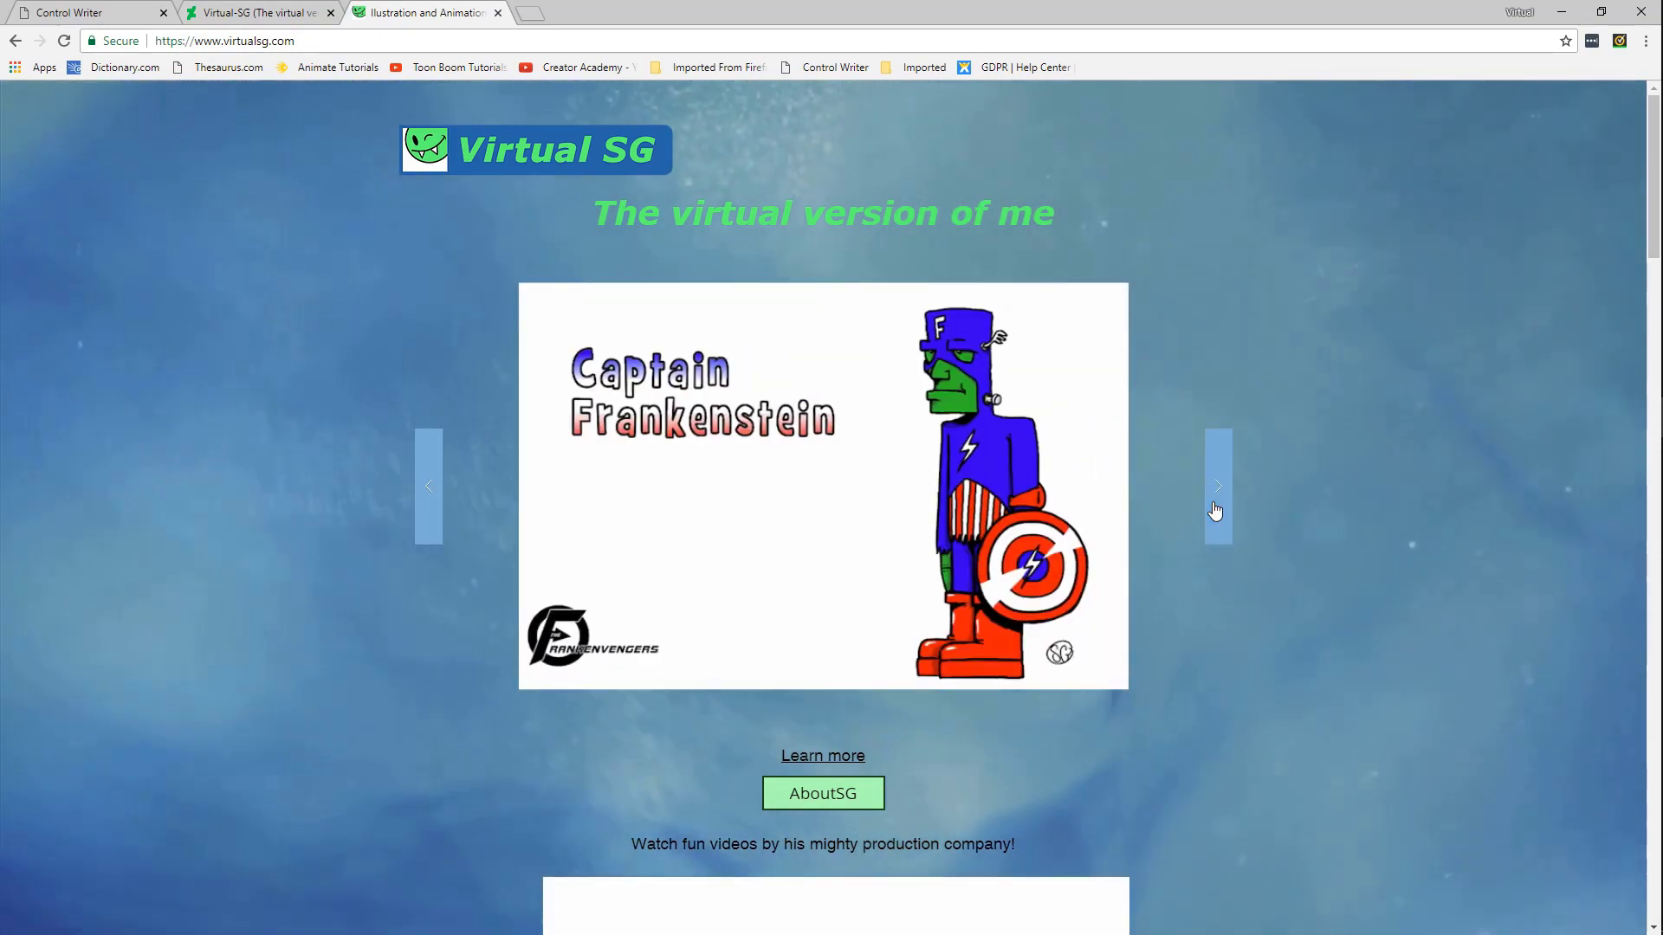
{"action": "left_click", "coordinate": [1215, 510]}
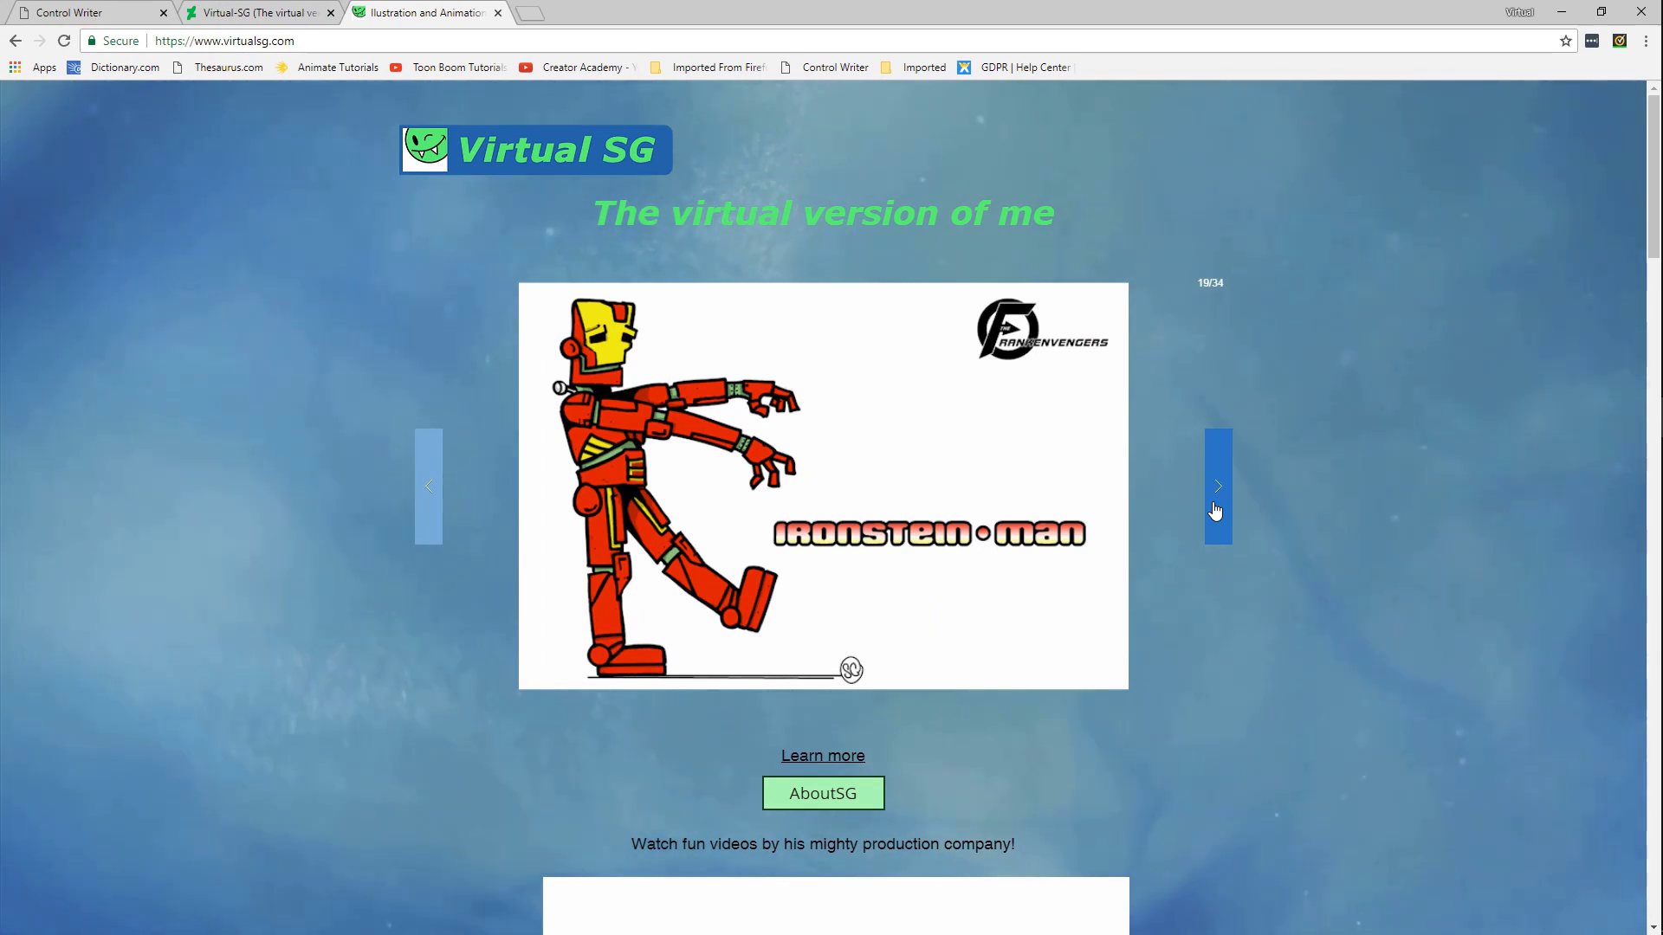
{"action": "left_click", "coordinate": [1215, 510]}
{"action": "left_click", "coordinate": [1215, 509]}
{"action": "left_click", "coordinate": [1215, 509]}
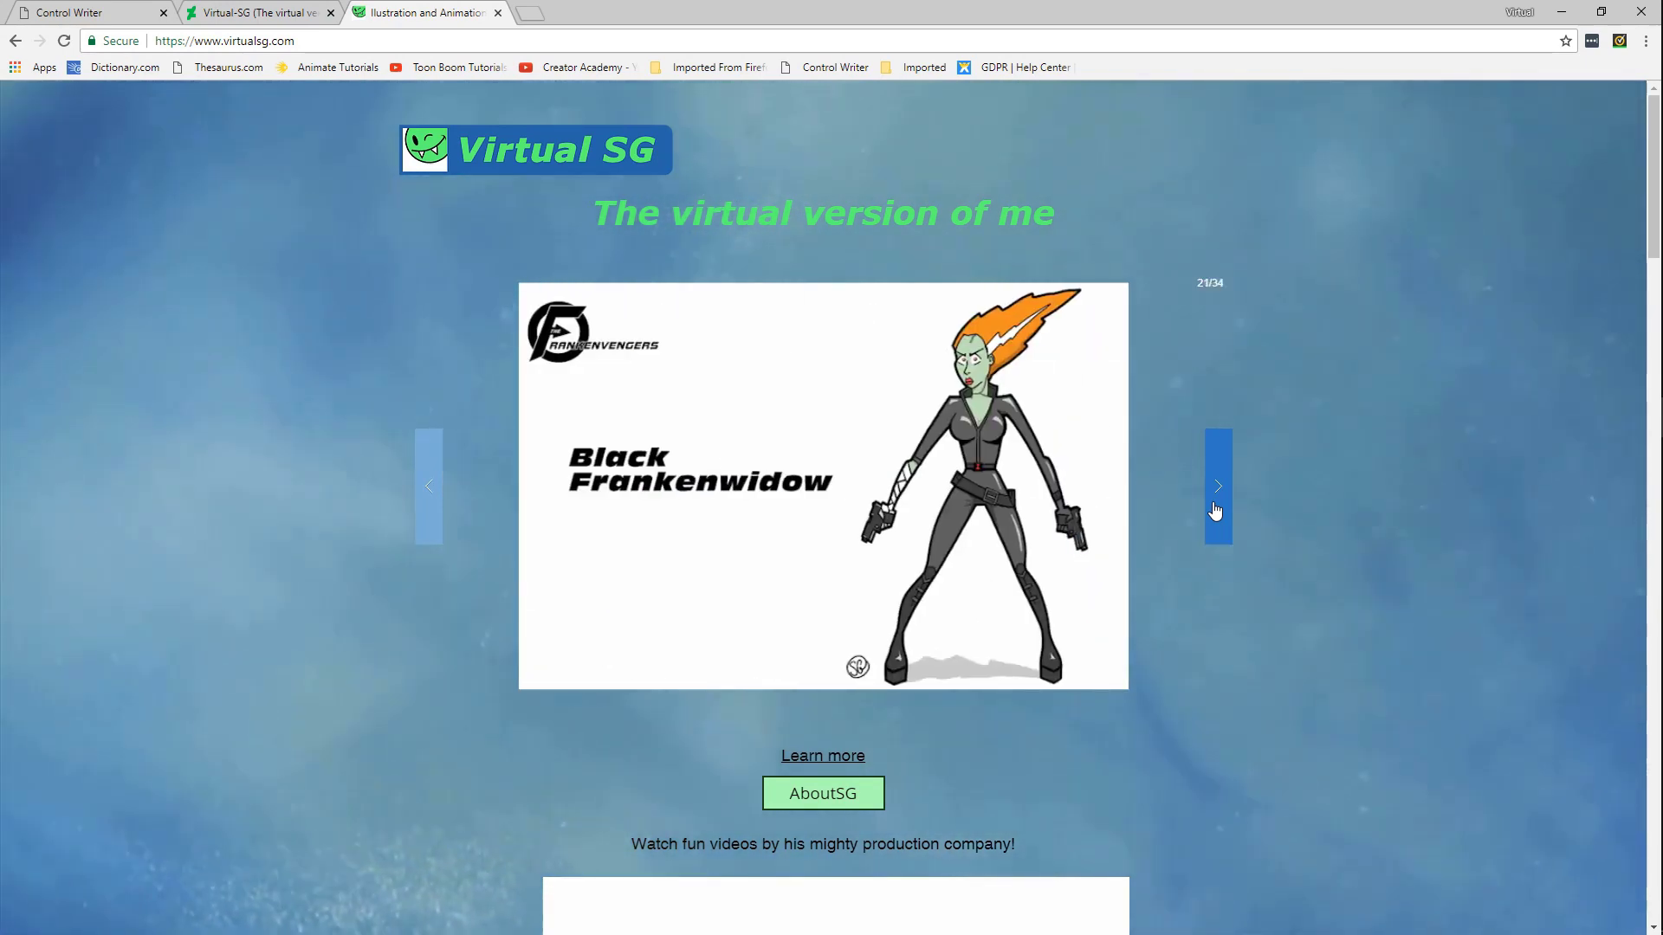
{"action": "left_click", "coordinate": [1215, 510]}
{"action": "left_click", "coordinate": [1215, 509]}
{"action": "left_click", "coordinate": [1216, 510]}
{"action": "left_click", "coordinate": [1215, 509]}
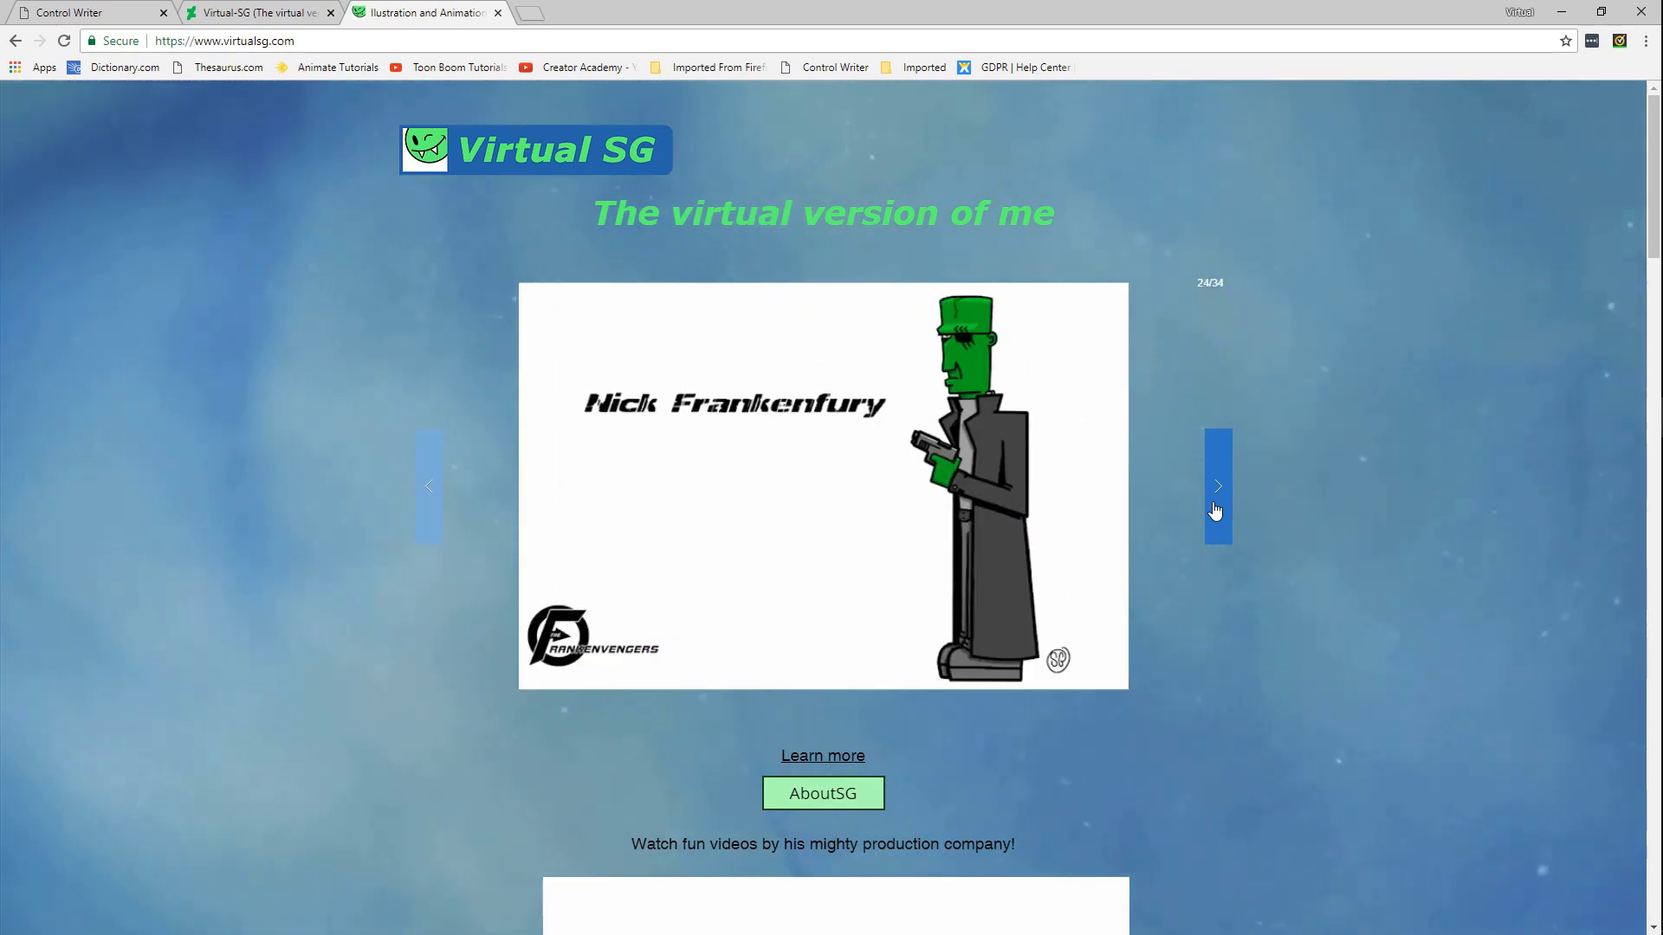
{"action": "left_click", "coordinate": [1216, 509]}
{"action": "left_click", "coordinate": [1215, 509]}
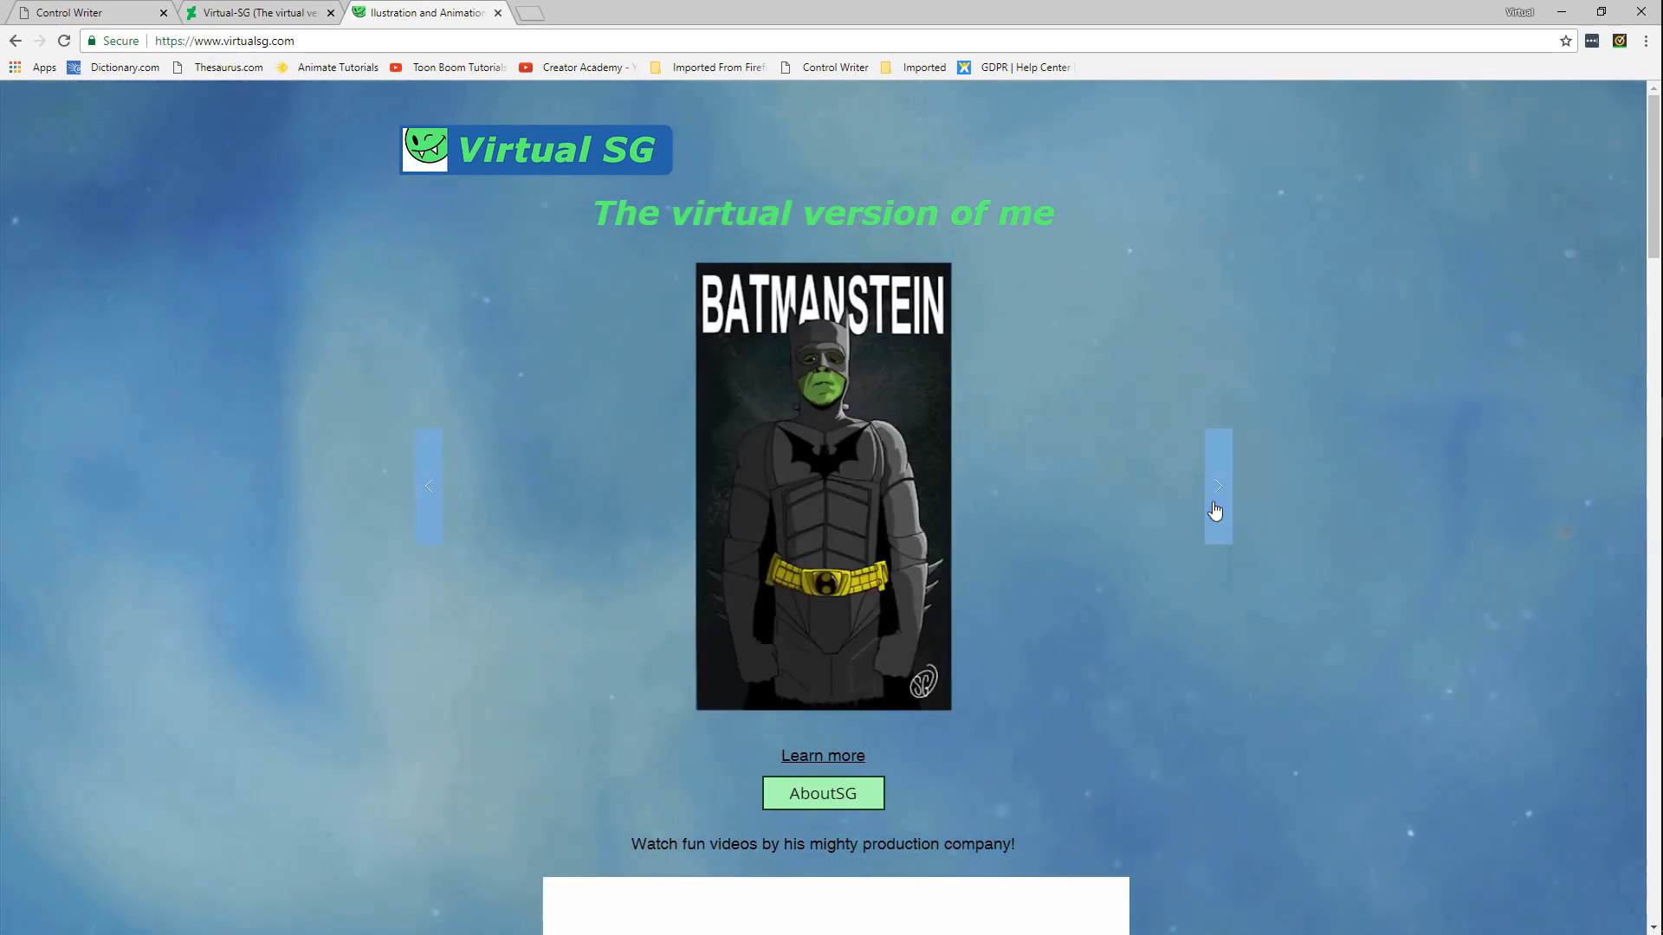
{"action": "left_click", "coordinate": [1216, 509]}
{"action": "left_click", "coordinate": [1215, 509]}
{"action": "left_click", "coordinate": [1215, 510]}
{"action": "left_click", "coordinate": [1215, 510]}
{"action": "left_click", "coordinate": [1215, 510]}
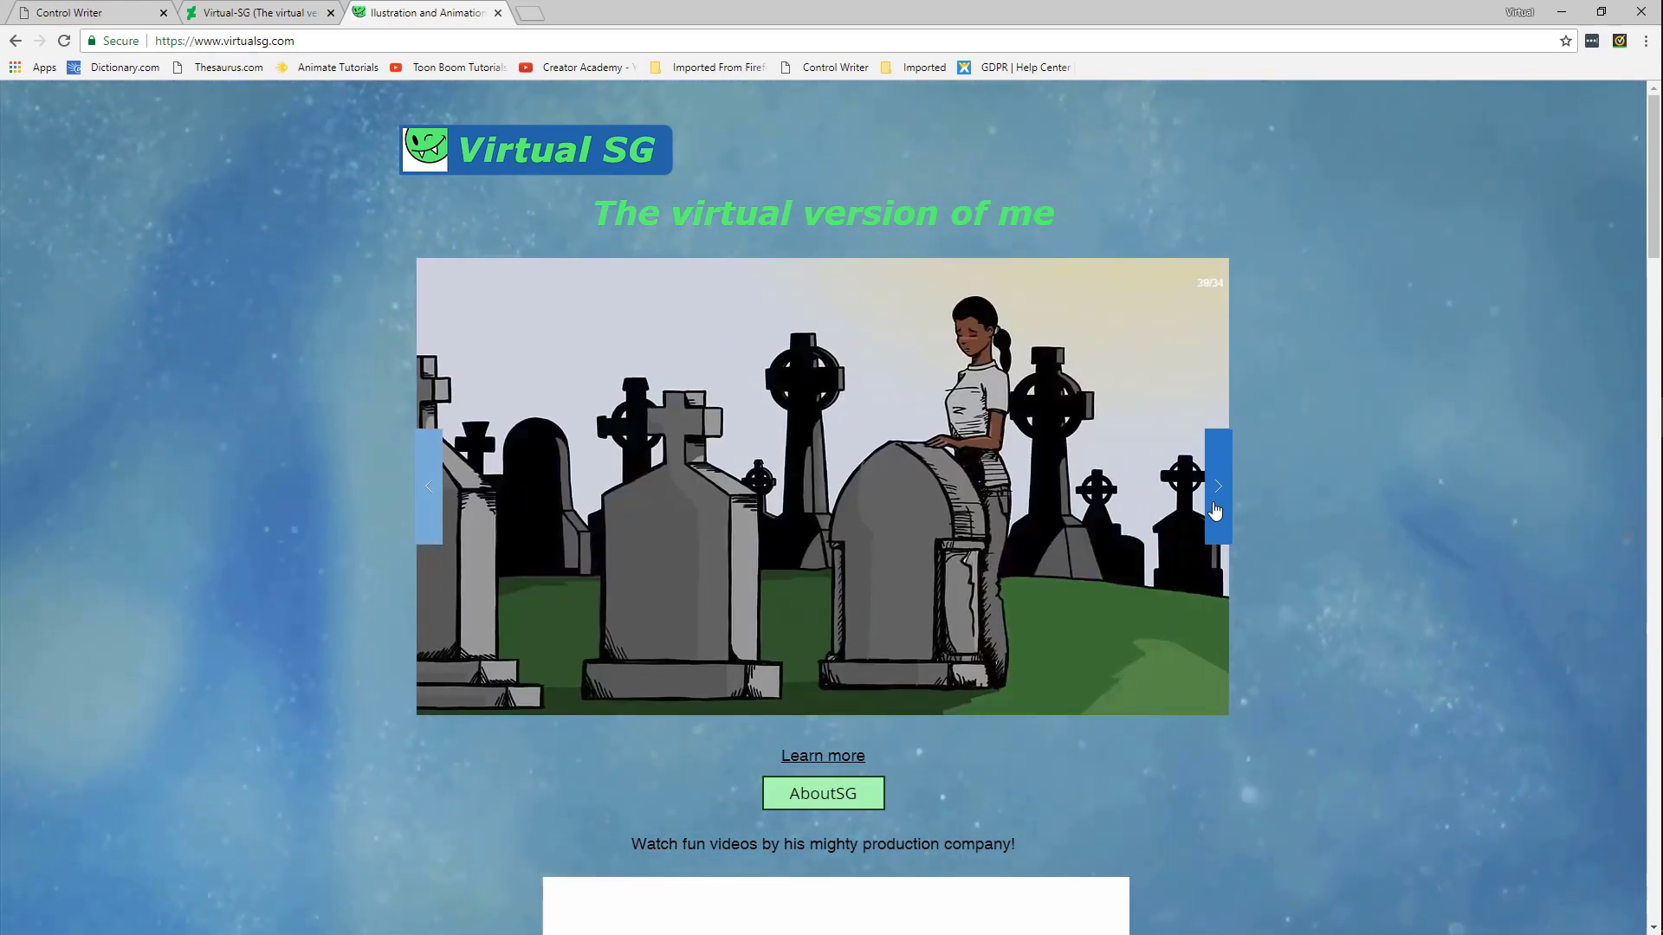
{"action": "left_click", "coordinate": [1215, 510]}
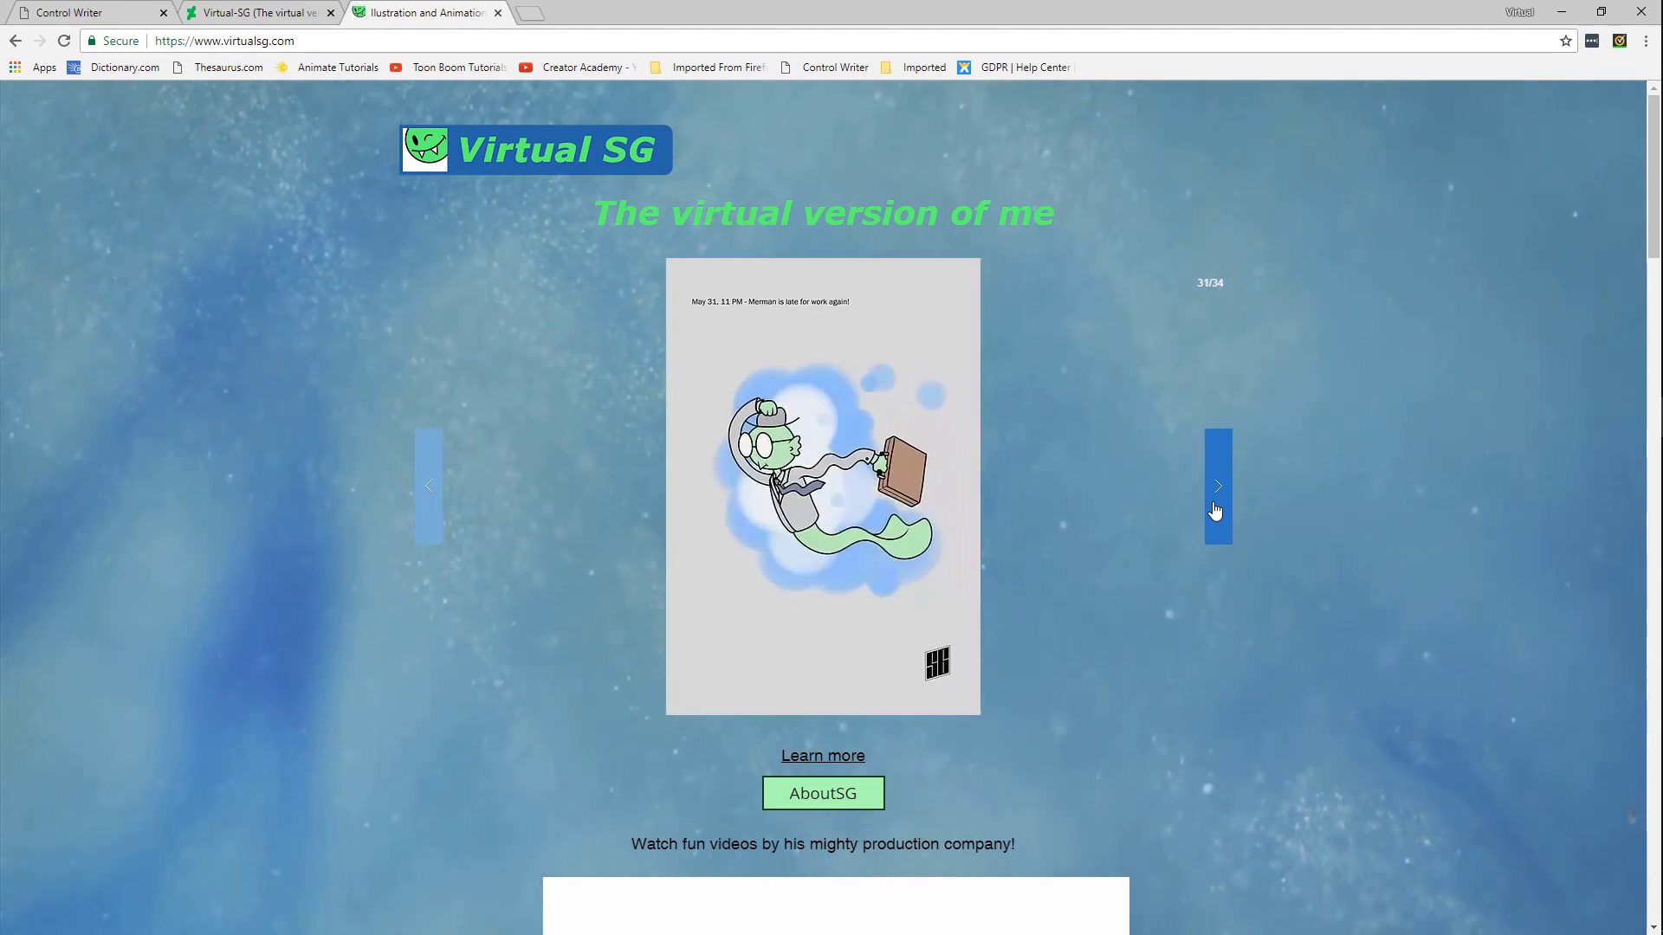
{"action": "left_click", "coordinate": [1215, 510]}
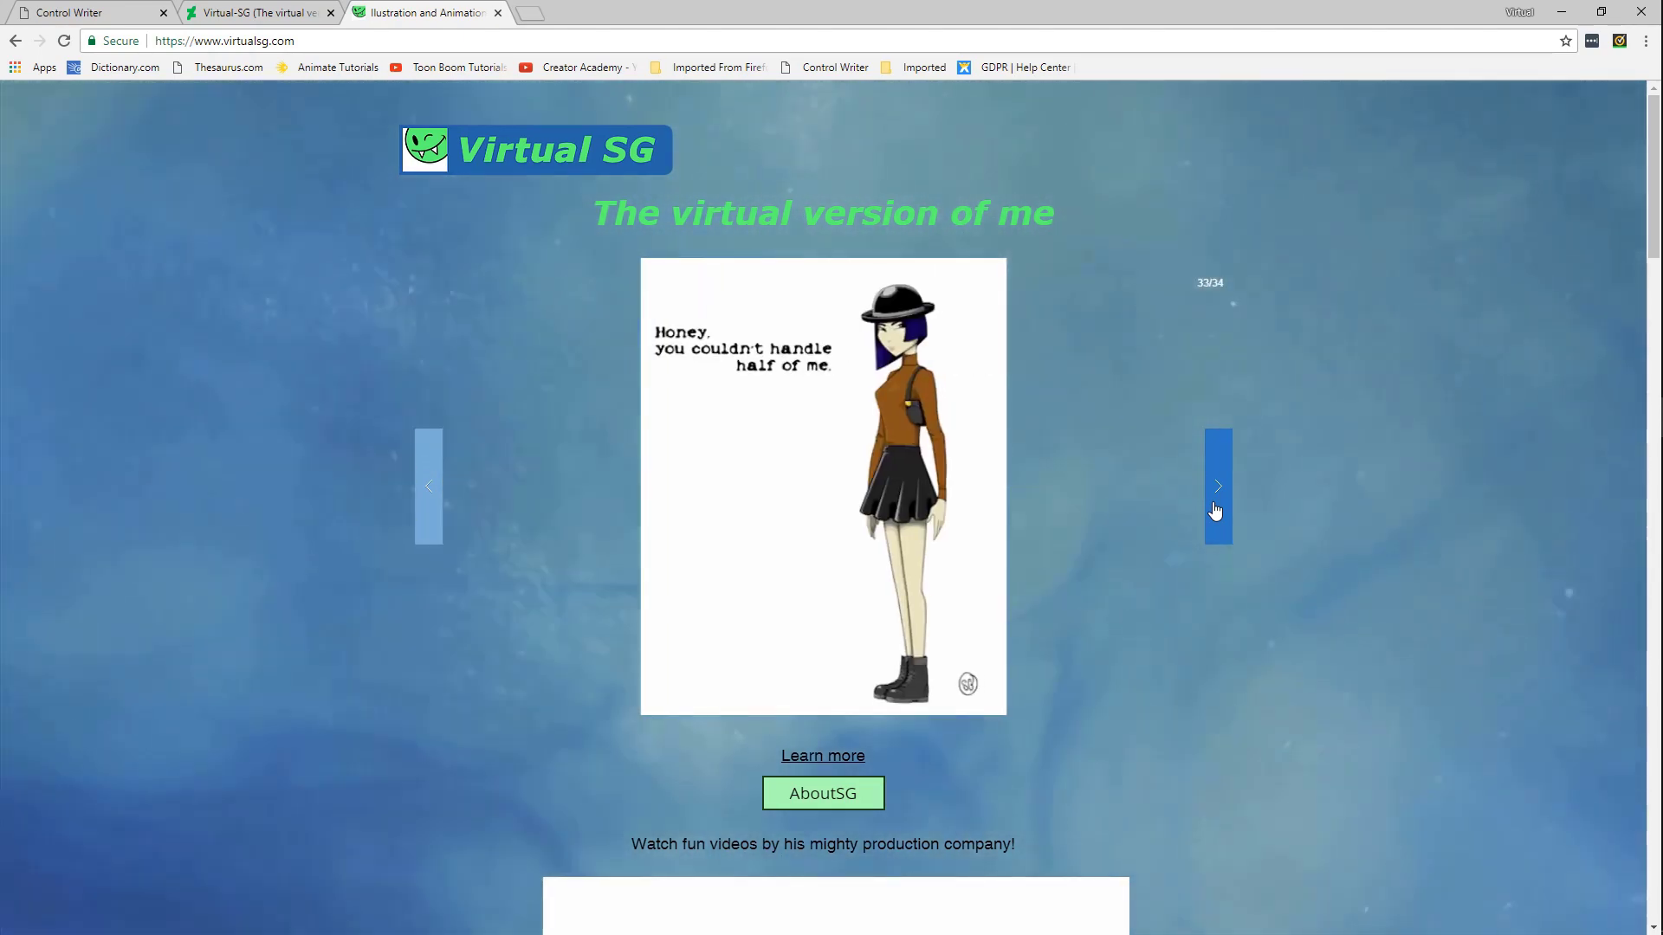
{"action": "left_click", "coordinate": [1215, 509]}
{"action": "left_click", "coordinate": [1216, 509]}
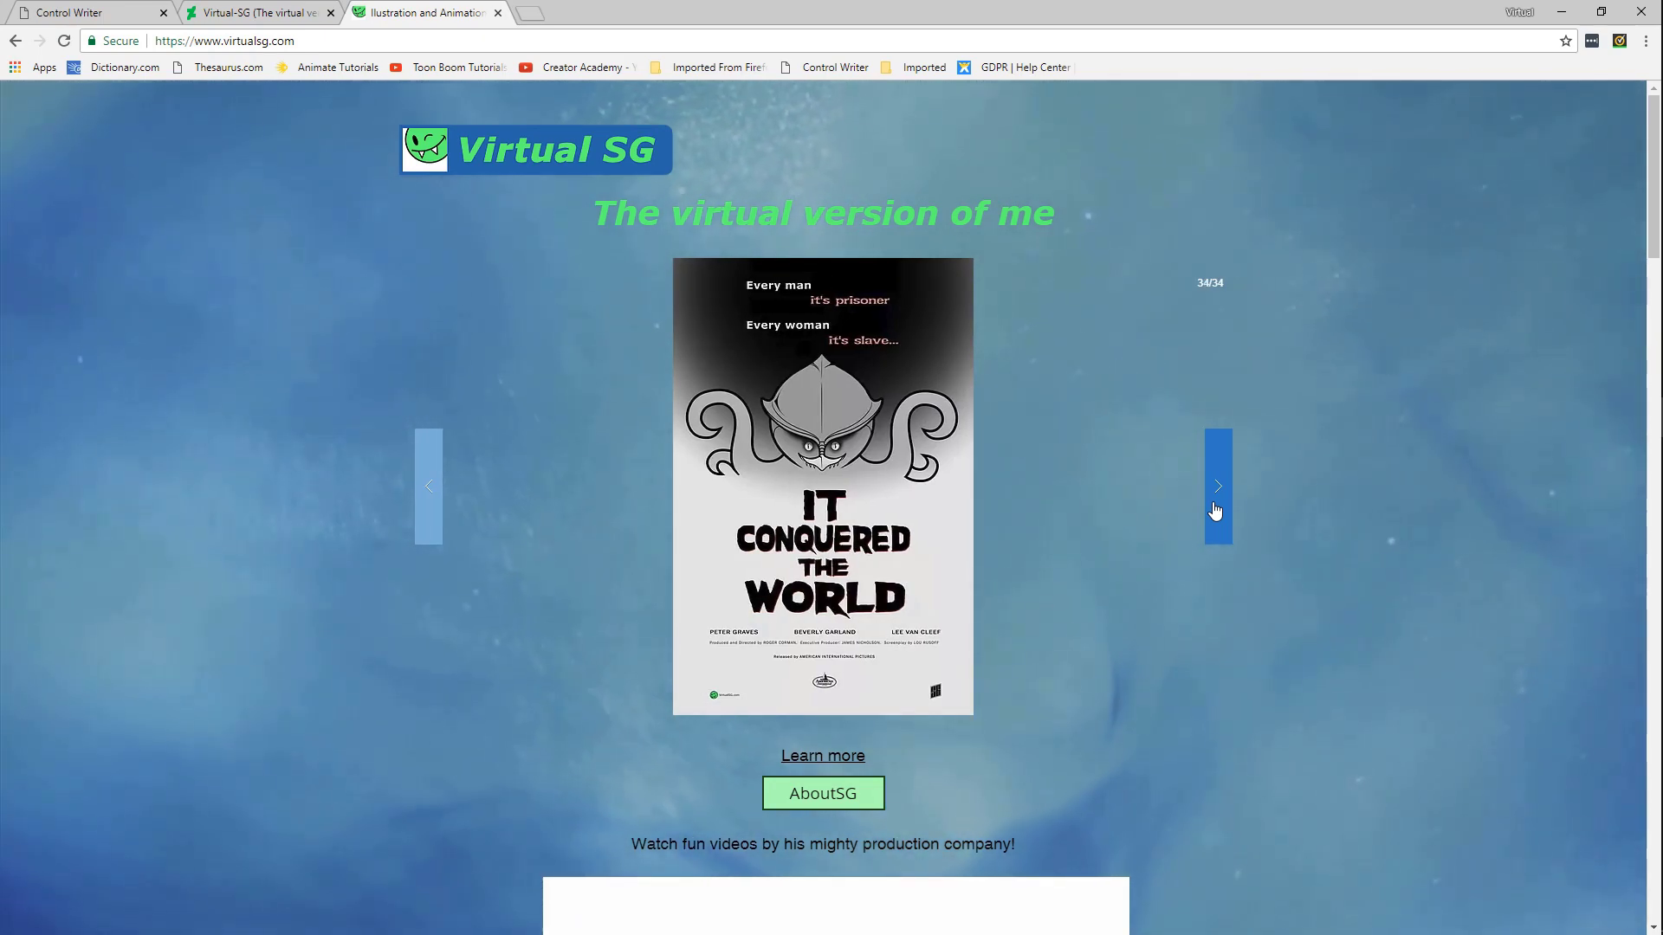
Open the DeviantArt gallery and step through Kick, Camaro, Goardie 005 and Feel the Fire to Jet Study
{"action": "left_click", "coordinate": [258, 12]}
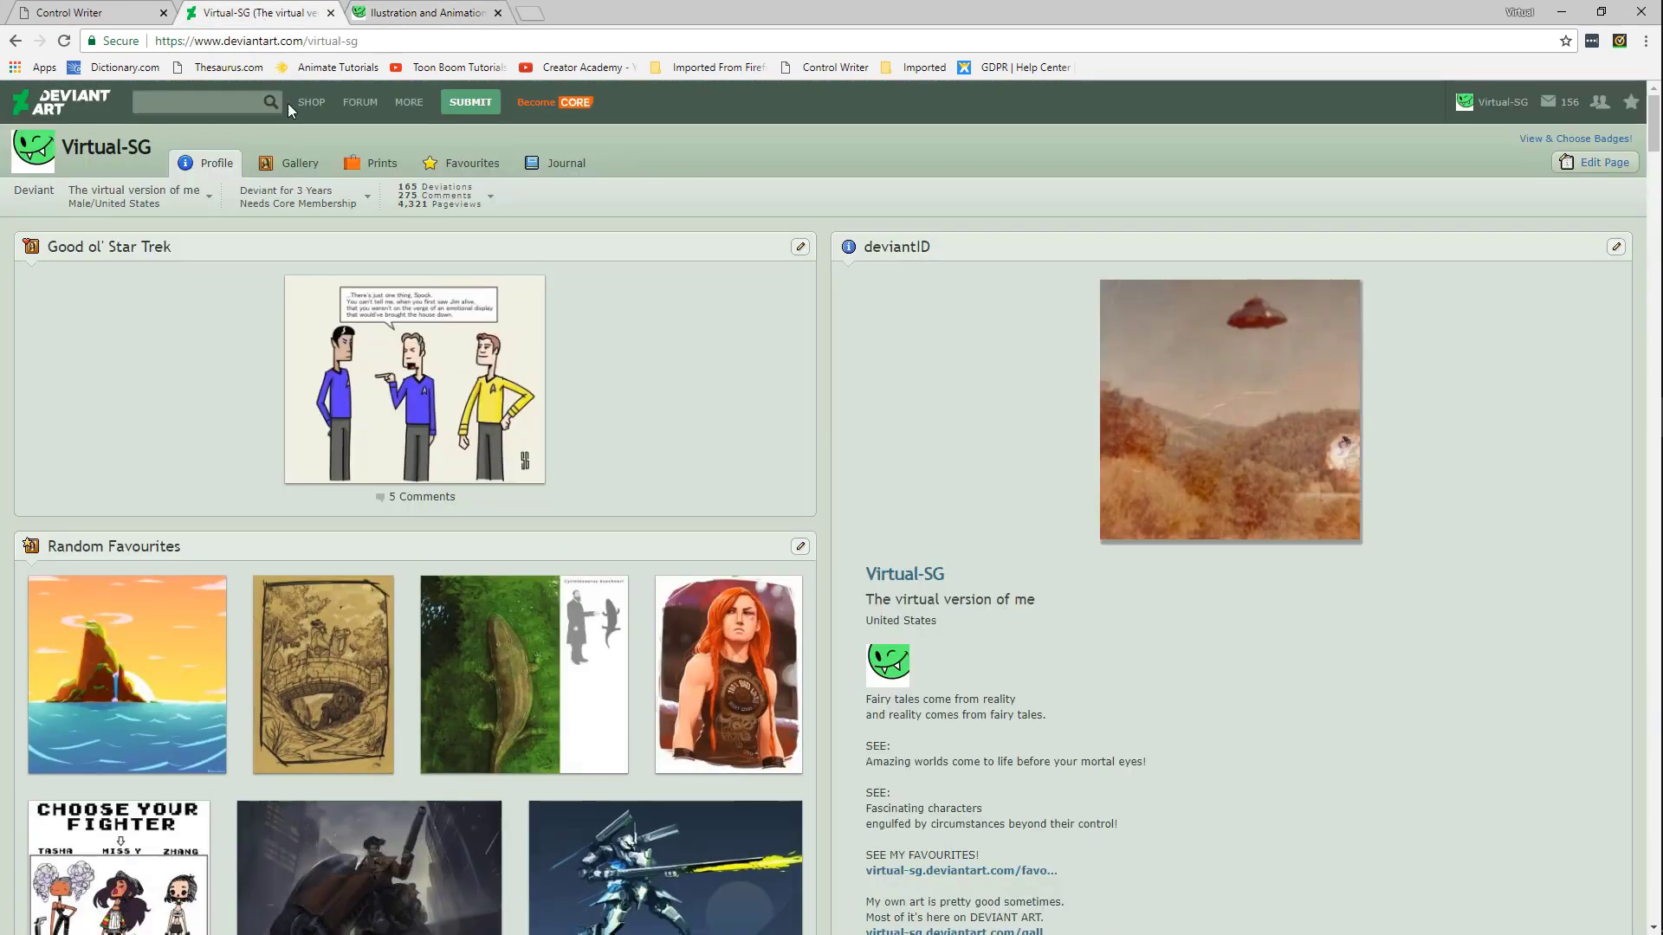
{"action": "left_click", "coordinate": [281, 166]}
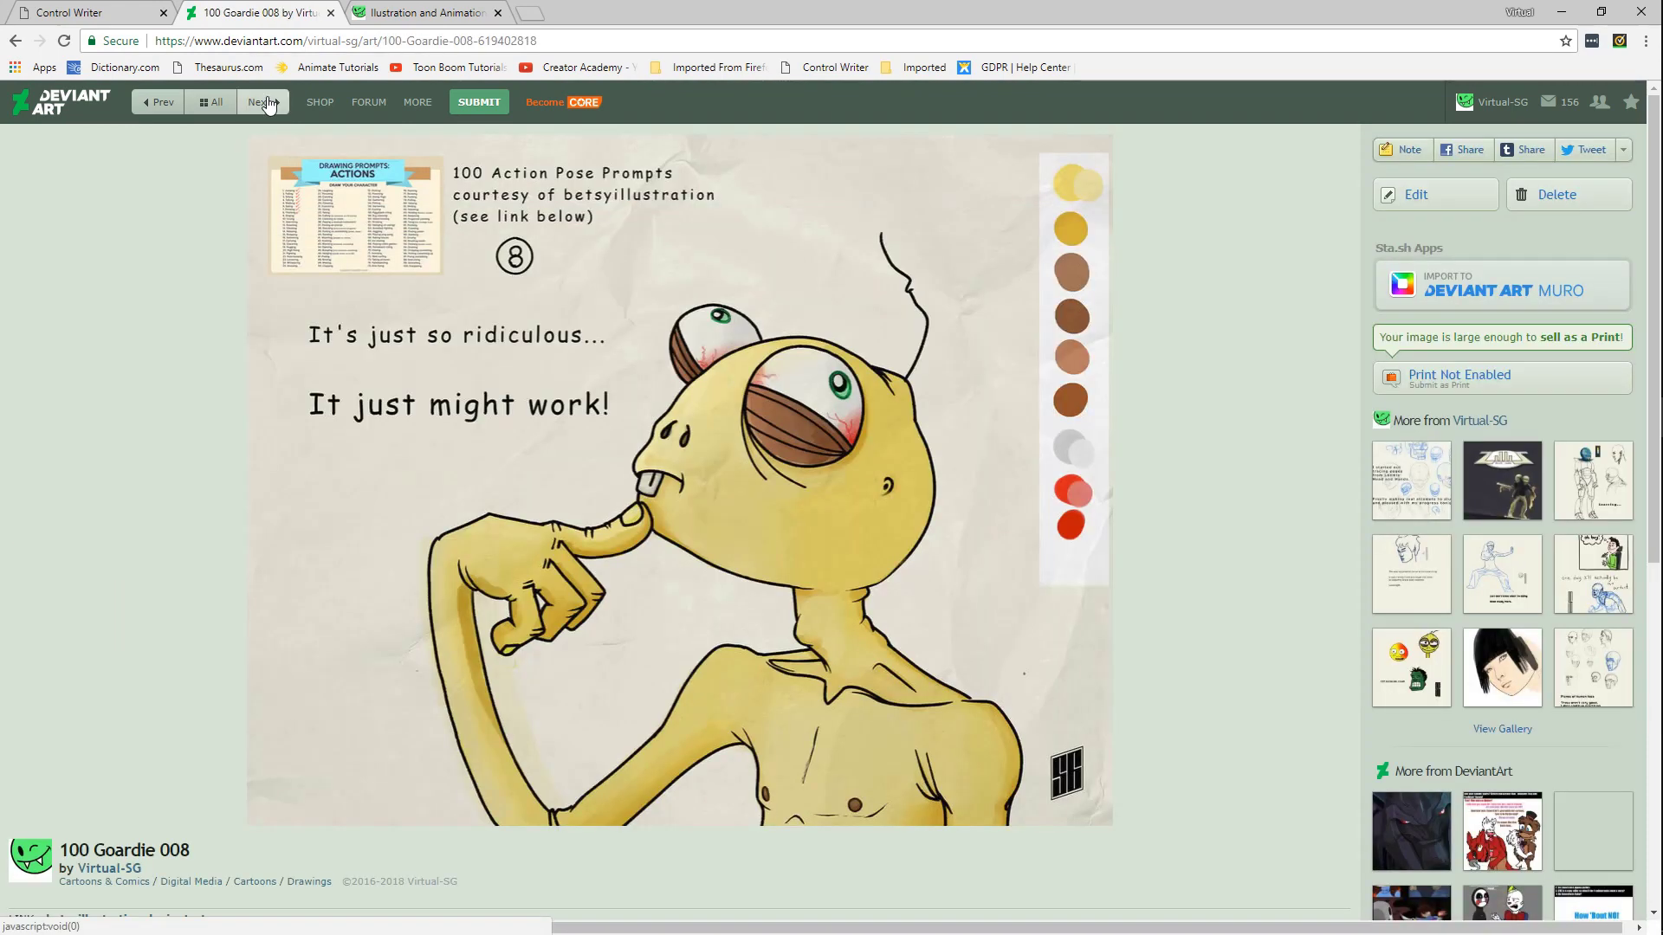
{"action": "left_click", "coordinate": [267, 103]}
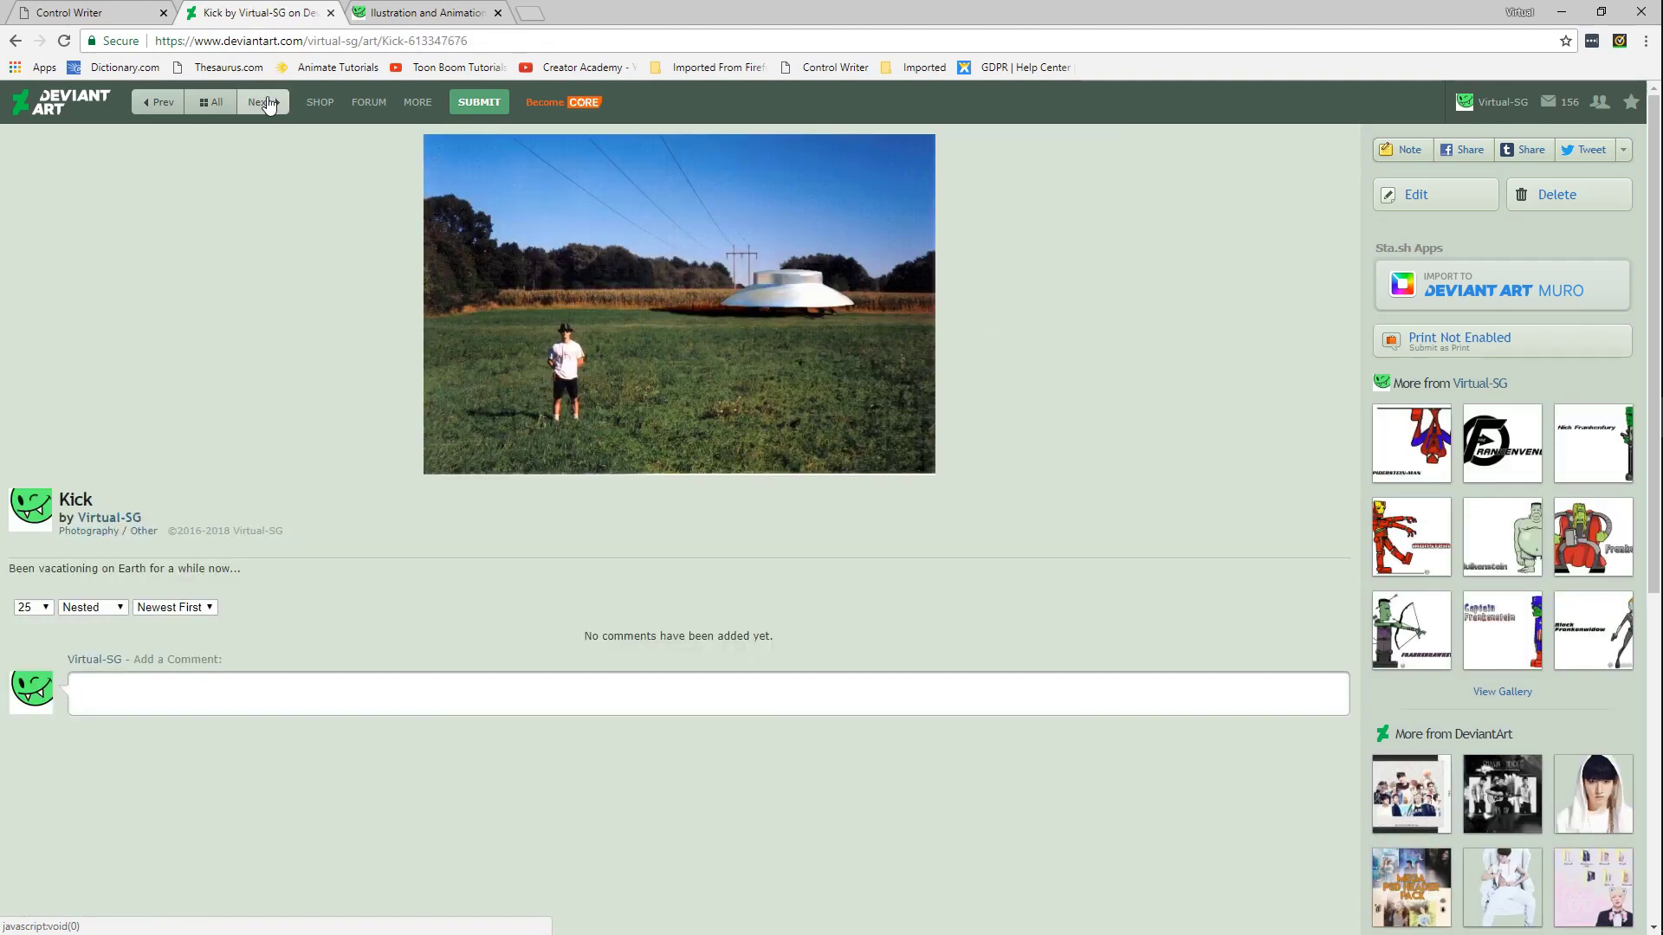
{"action": "left_click", "coordinate": [268, 103]}
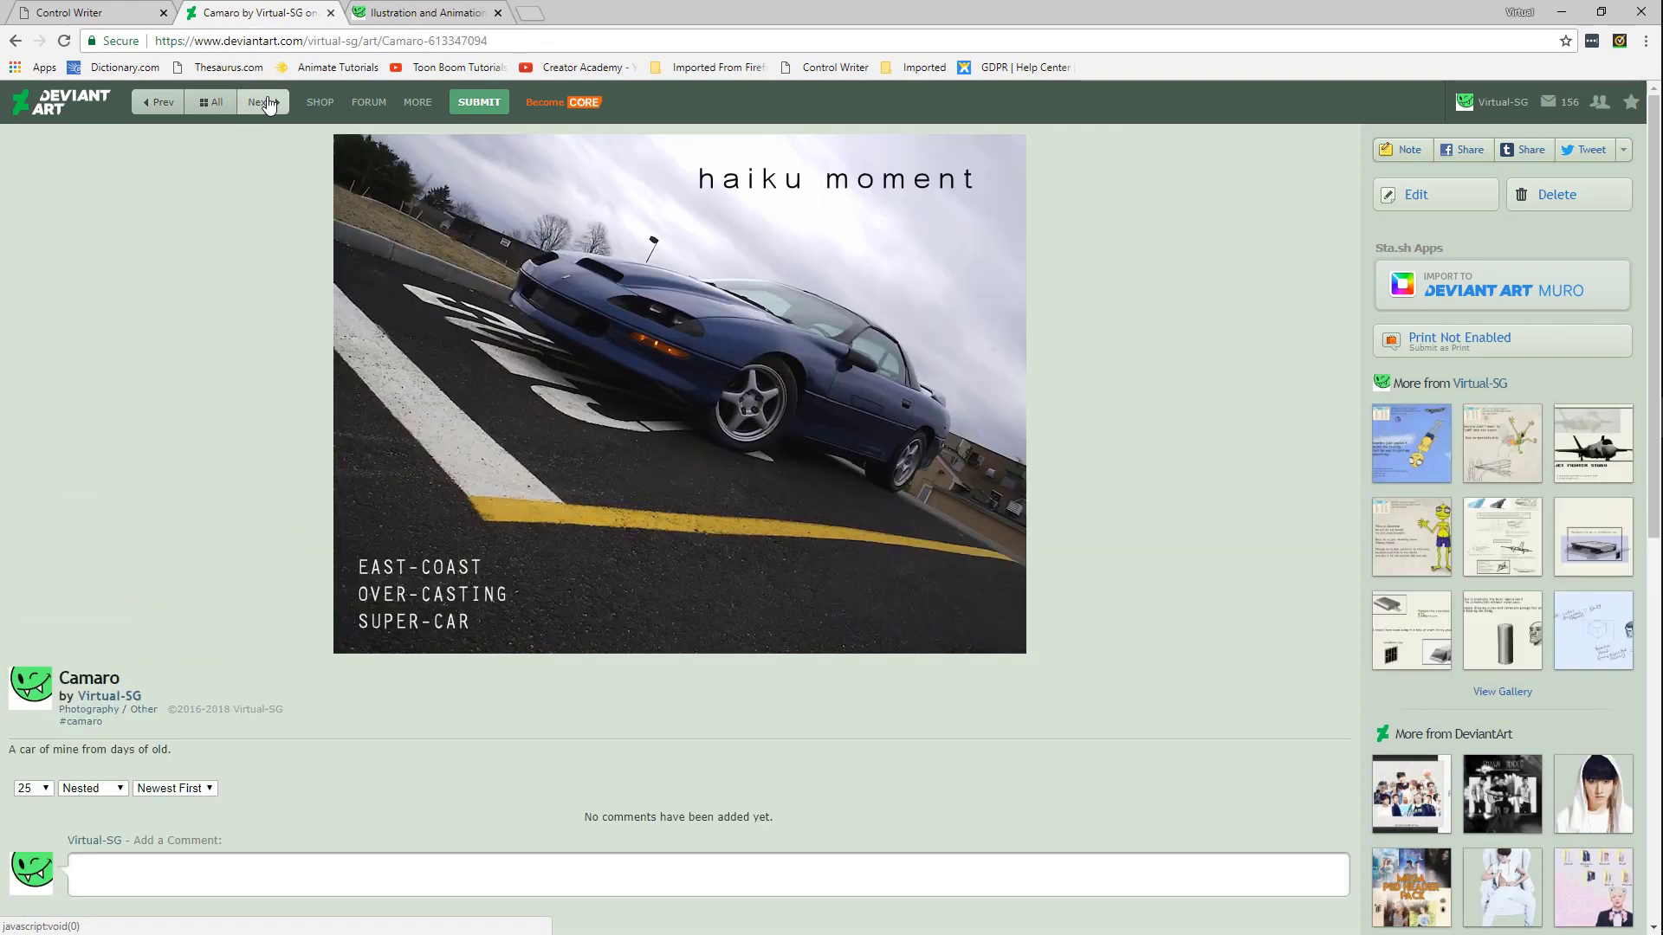
{"action": "left_click", "coordinate": [267, 103]}
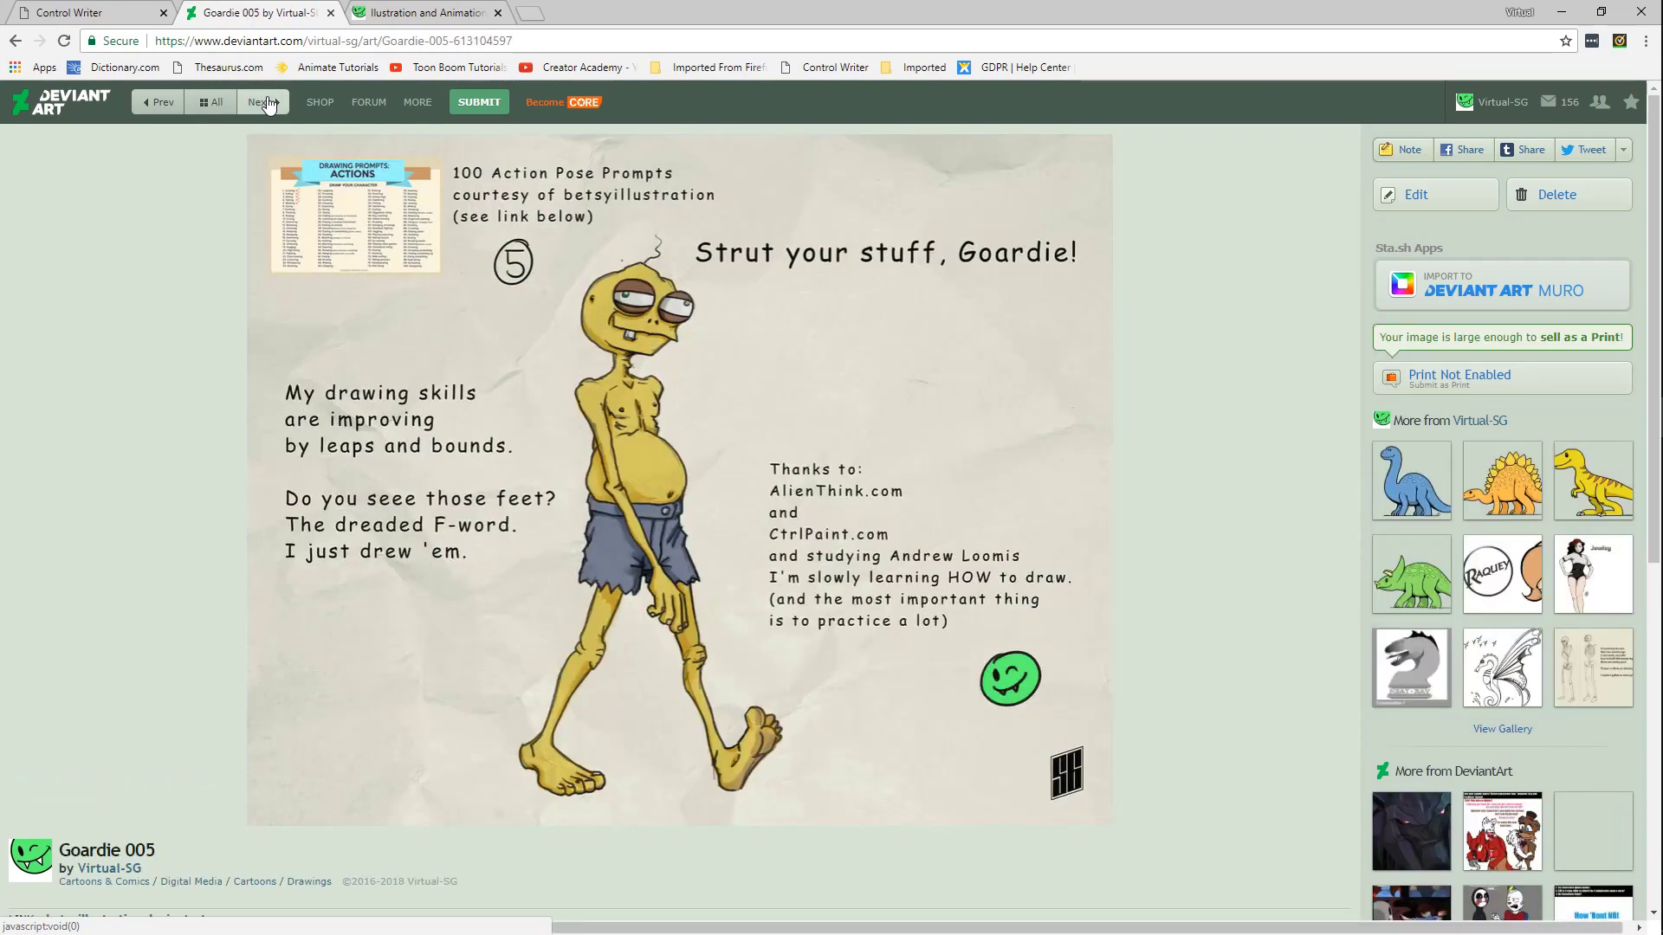
{"action": "left_click", "coordinate": [268, 103]}
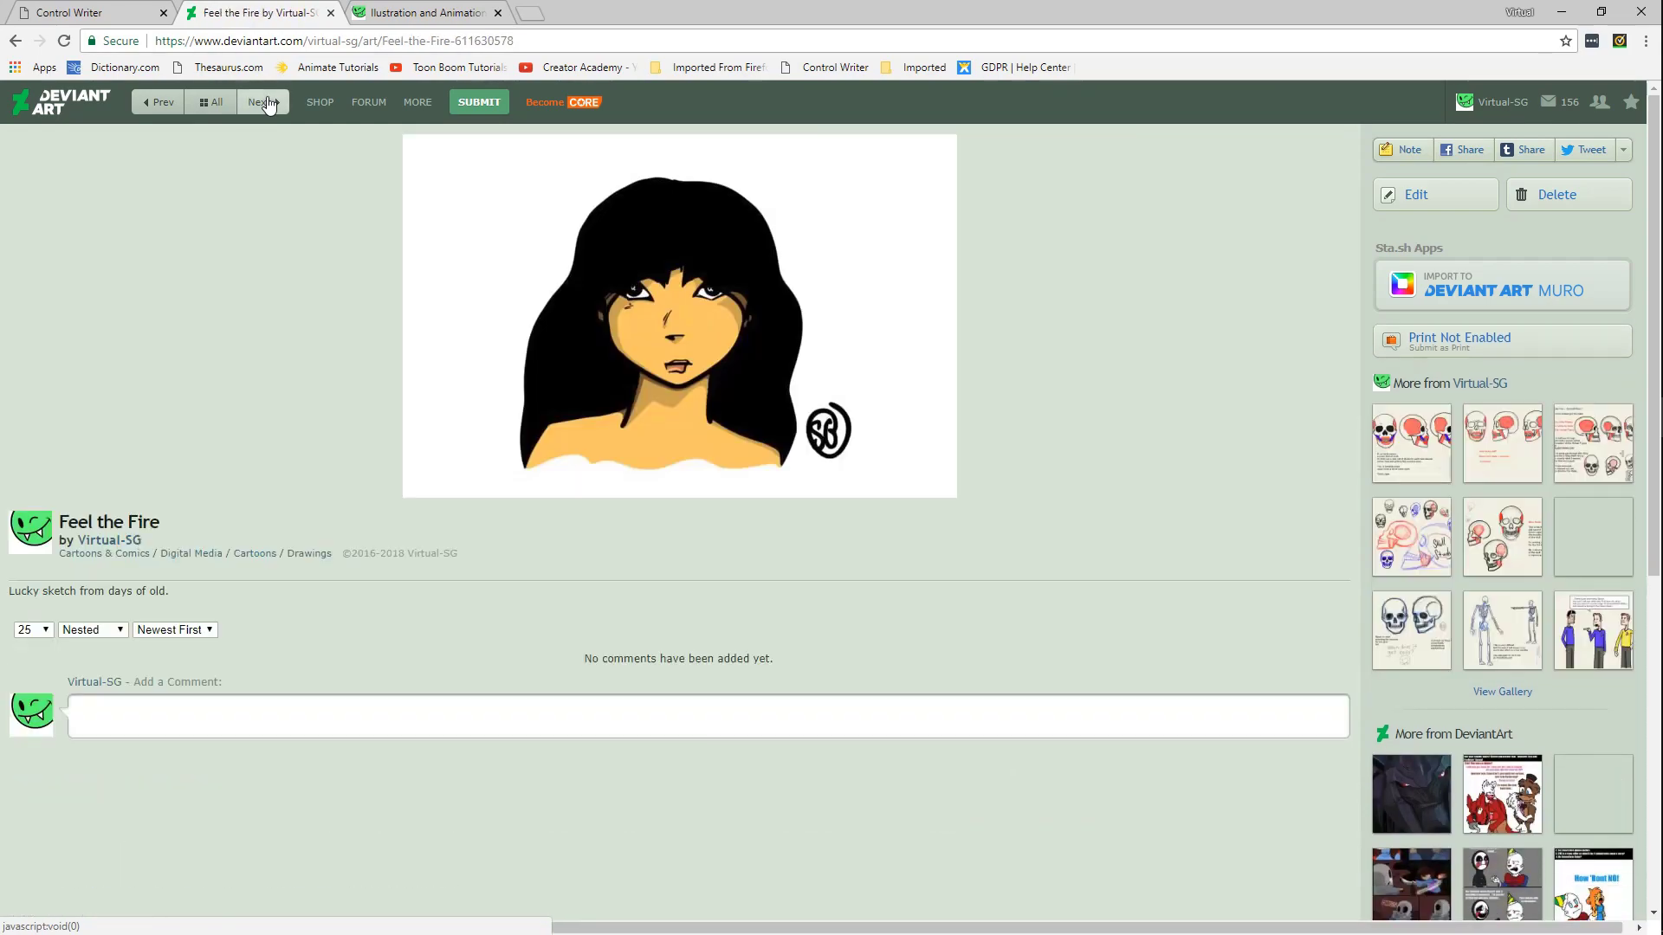
{"action": "left_click", "coordinate": [268, 103]}
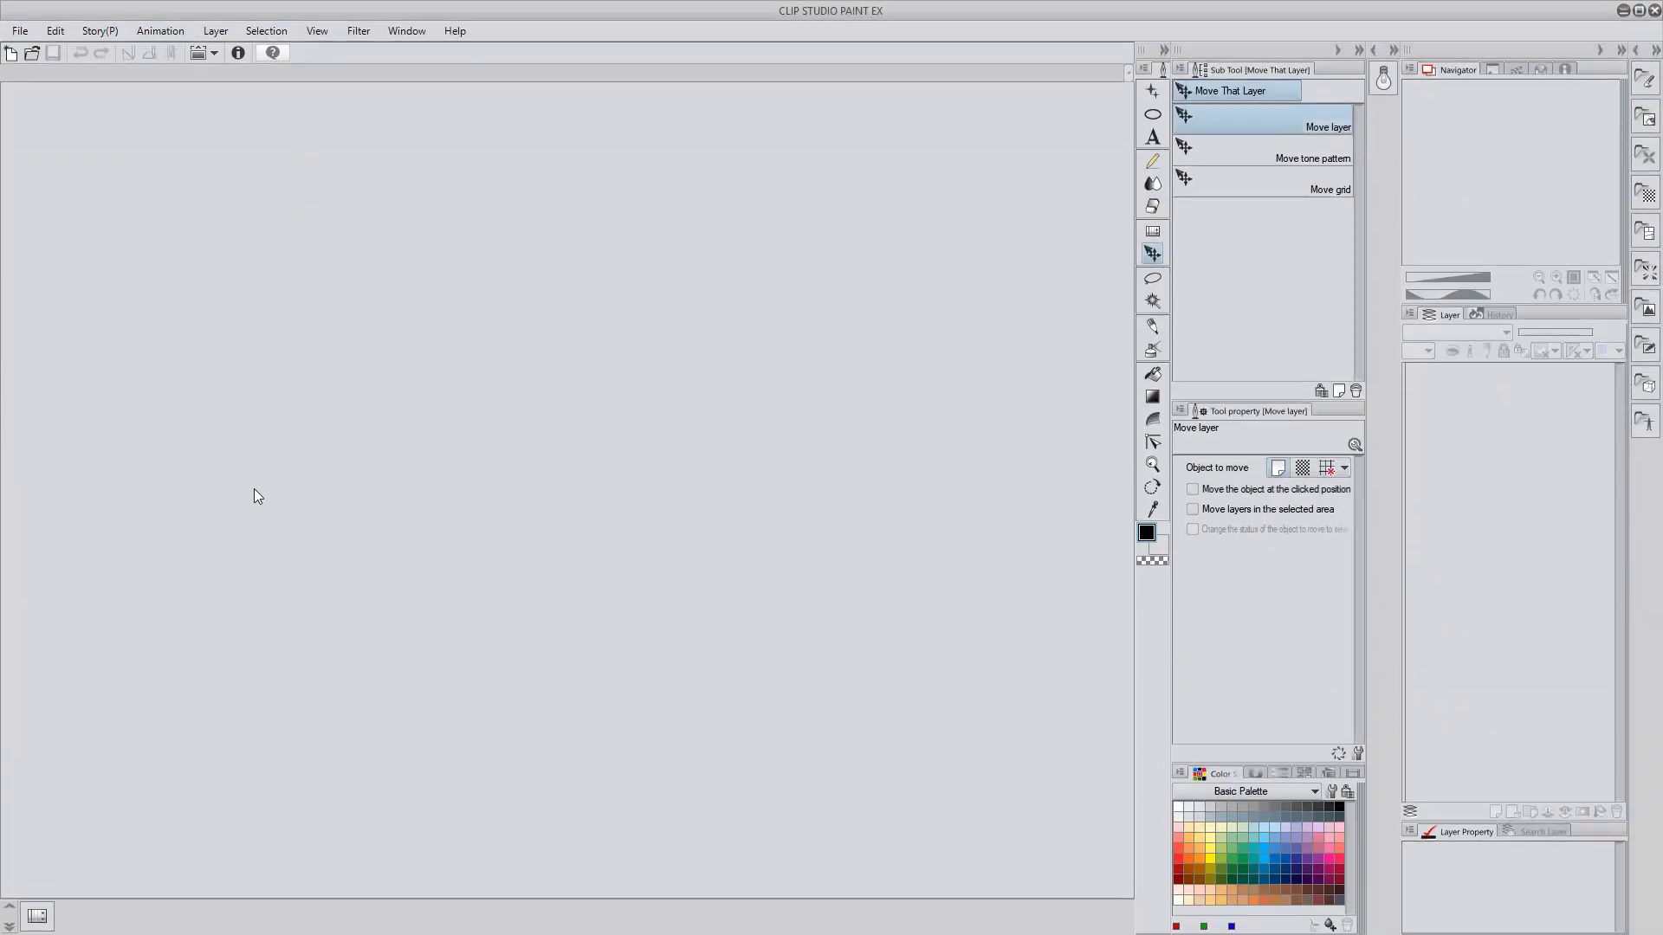
Open the New file dialog from the toolbar's New icon
{"action": "left_click", "coordinate": [13, 54]}
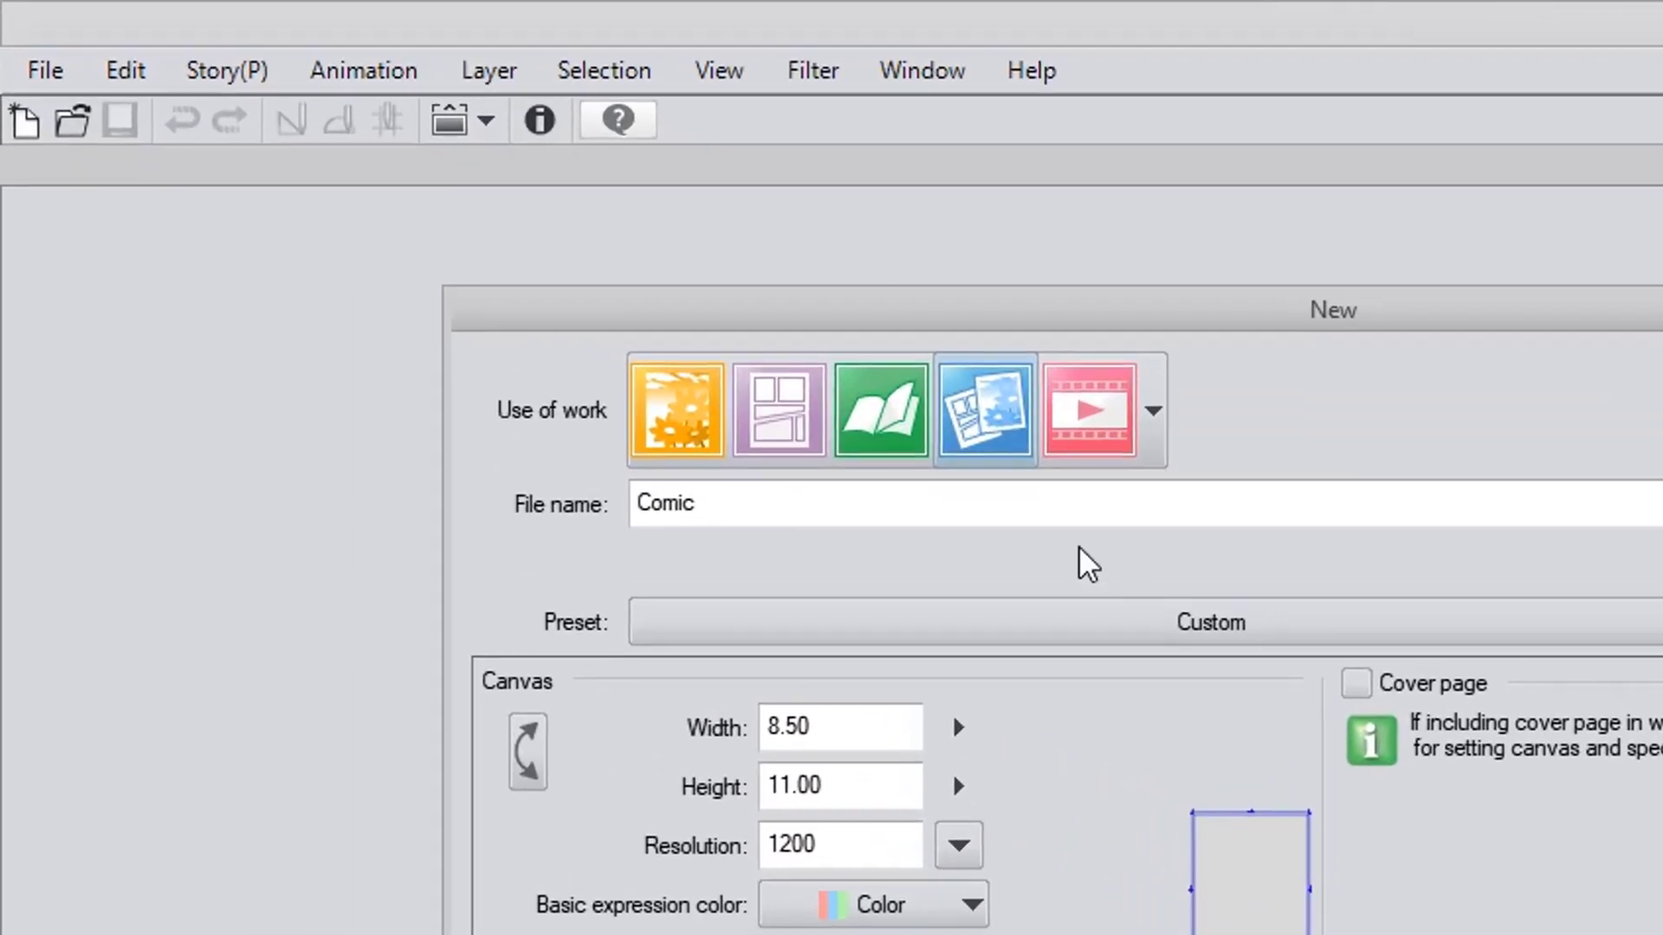
Choose the Illustration preset and switch the canvas unit to px, giving 1800 × 1200
{"action": "left_click", "coordinate": [559, 354]}
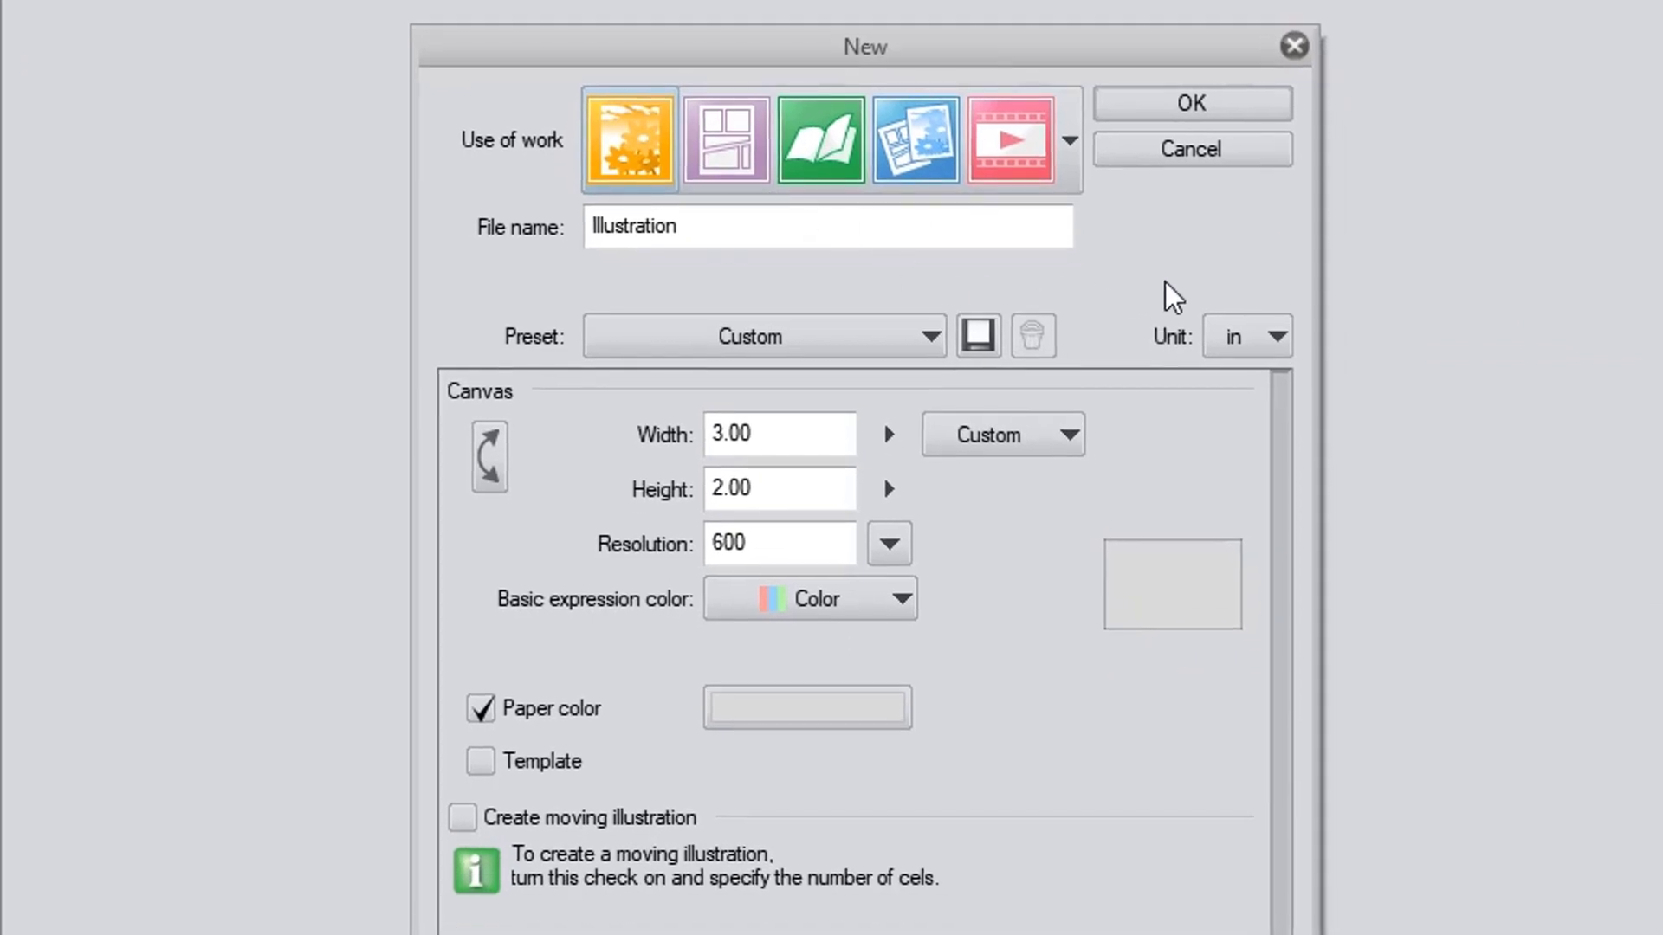
{"action": "left_click", "coordinate": [1278, 338]}
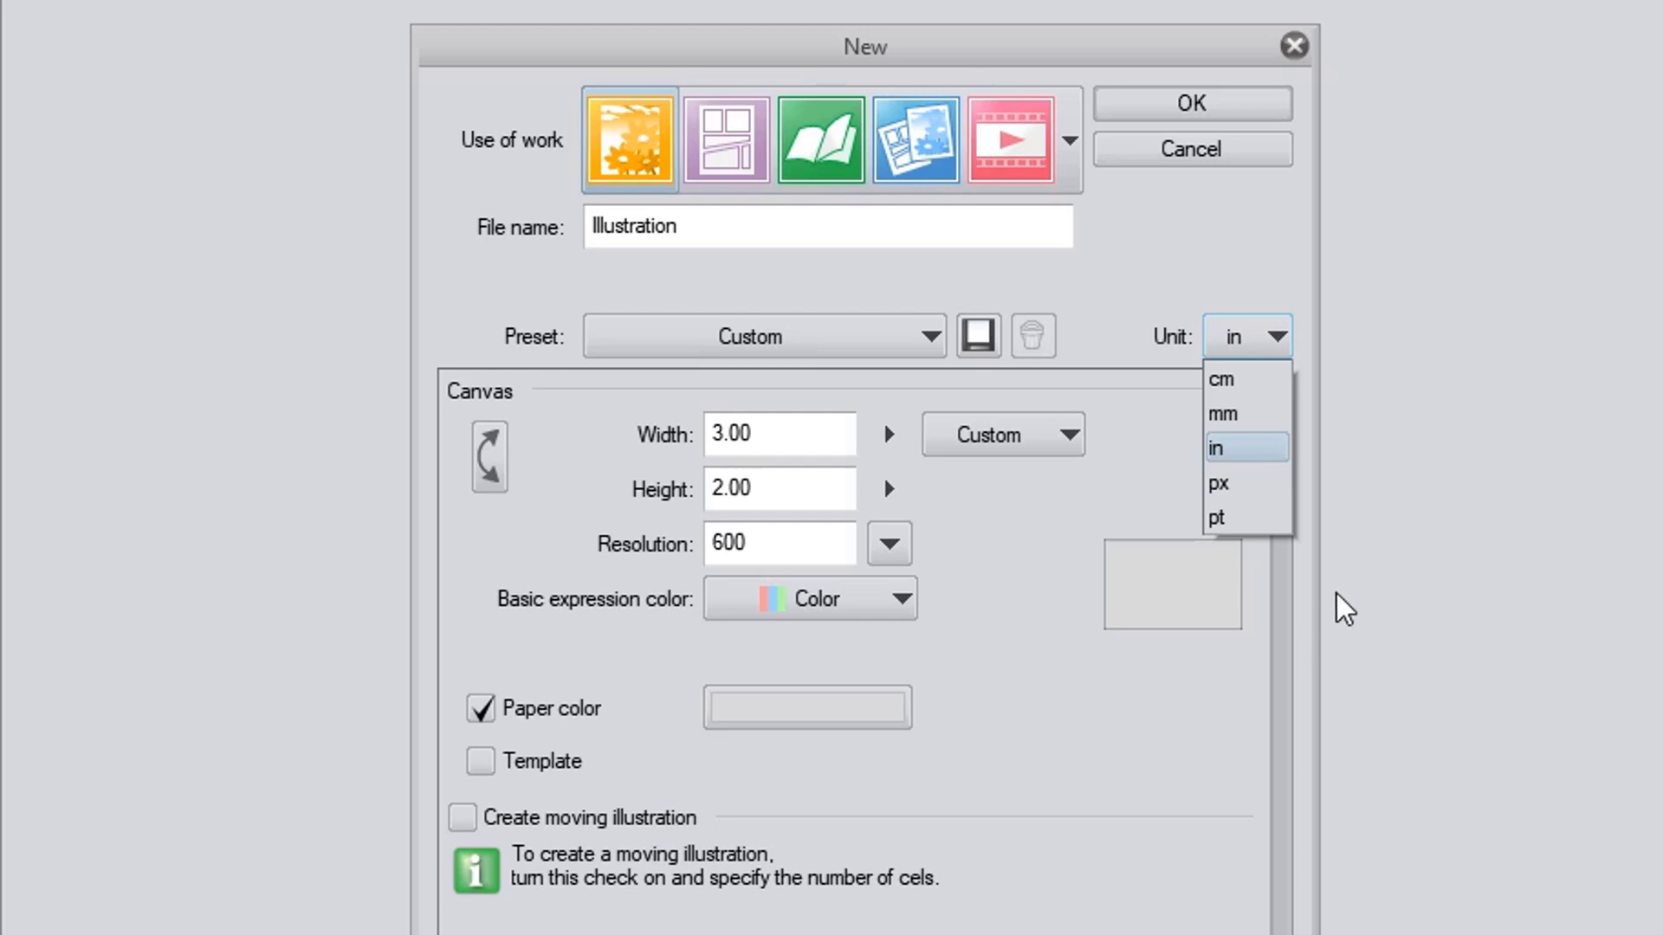
{"action": "left_click", "coordinate": [1234, 482]}
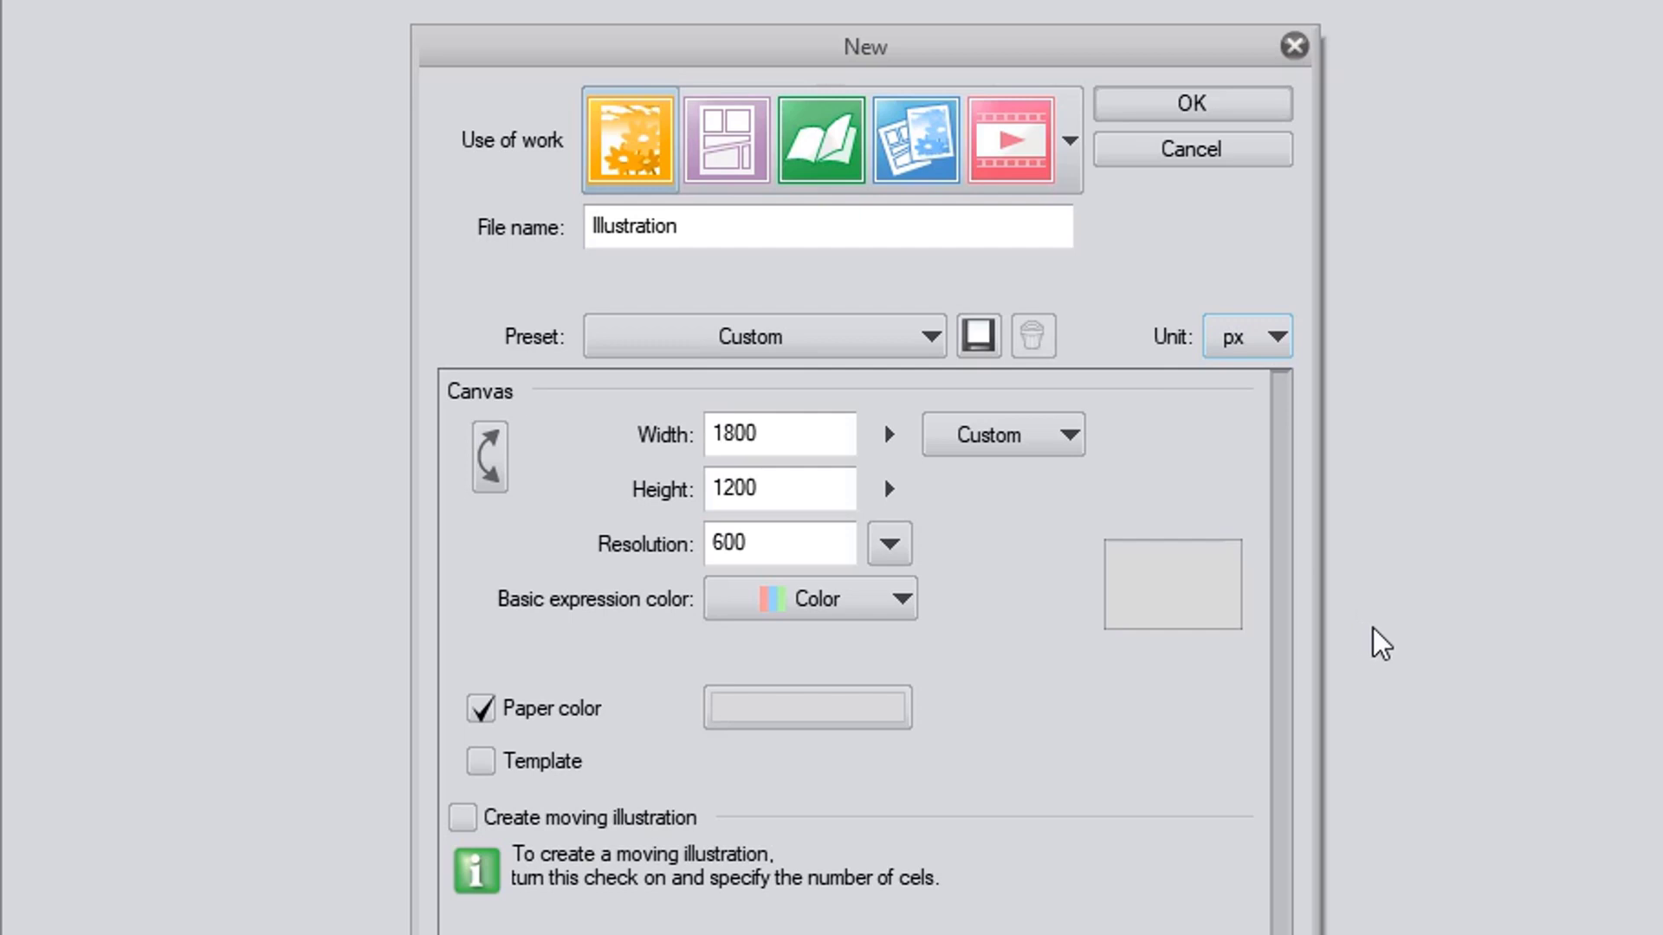
{"action": "left_click", "coordinate": [1277, 337]}
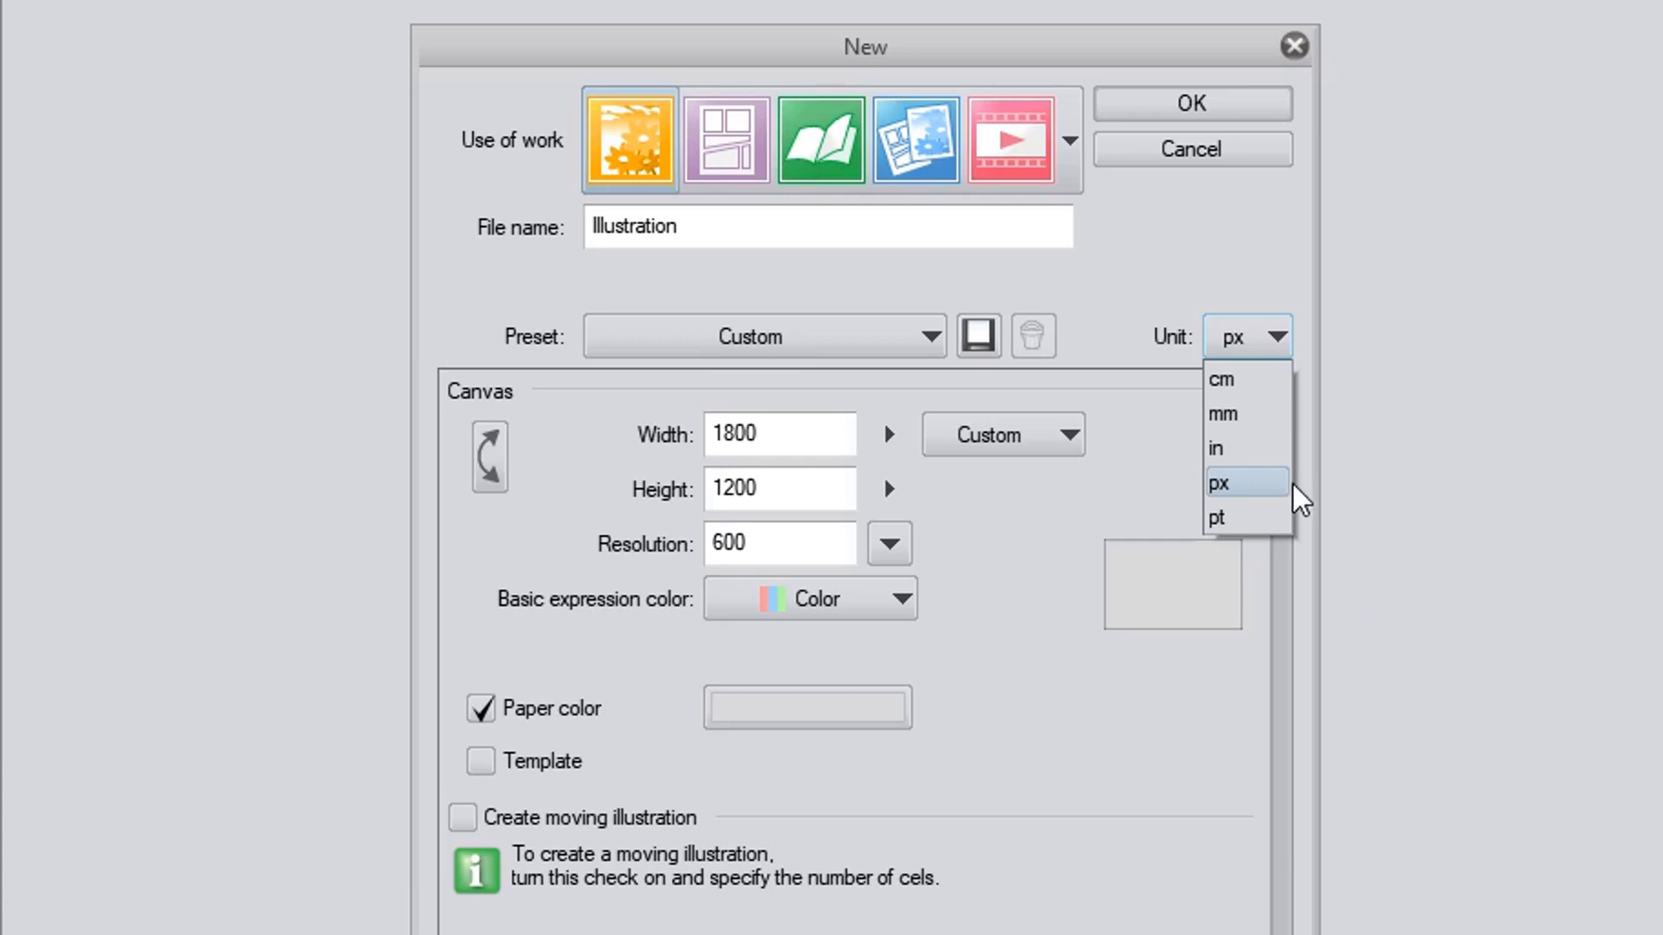
{"action": "left_click", "coordinate": [1247, 483]}
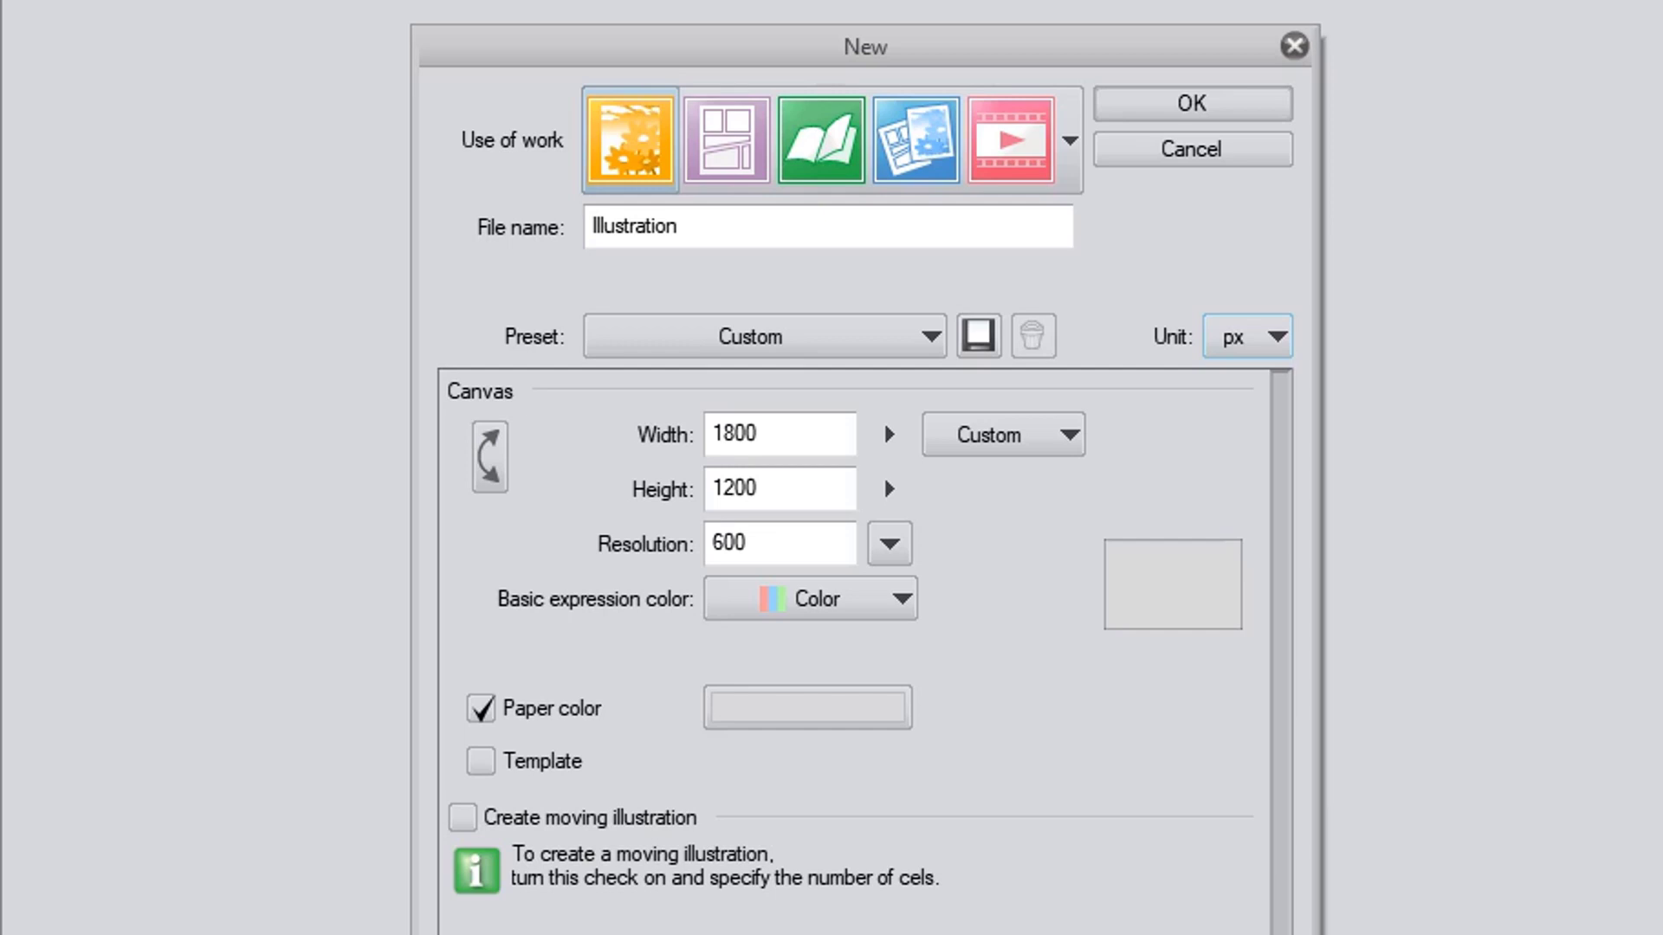
Enter Width 800 and Height 600 px for the new Illustration canvas
{"action": "key", "text": "Tab"}
{"action": "type", "text": "800"}
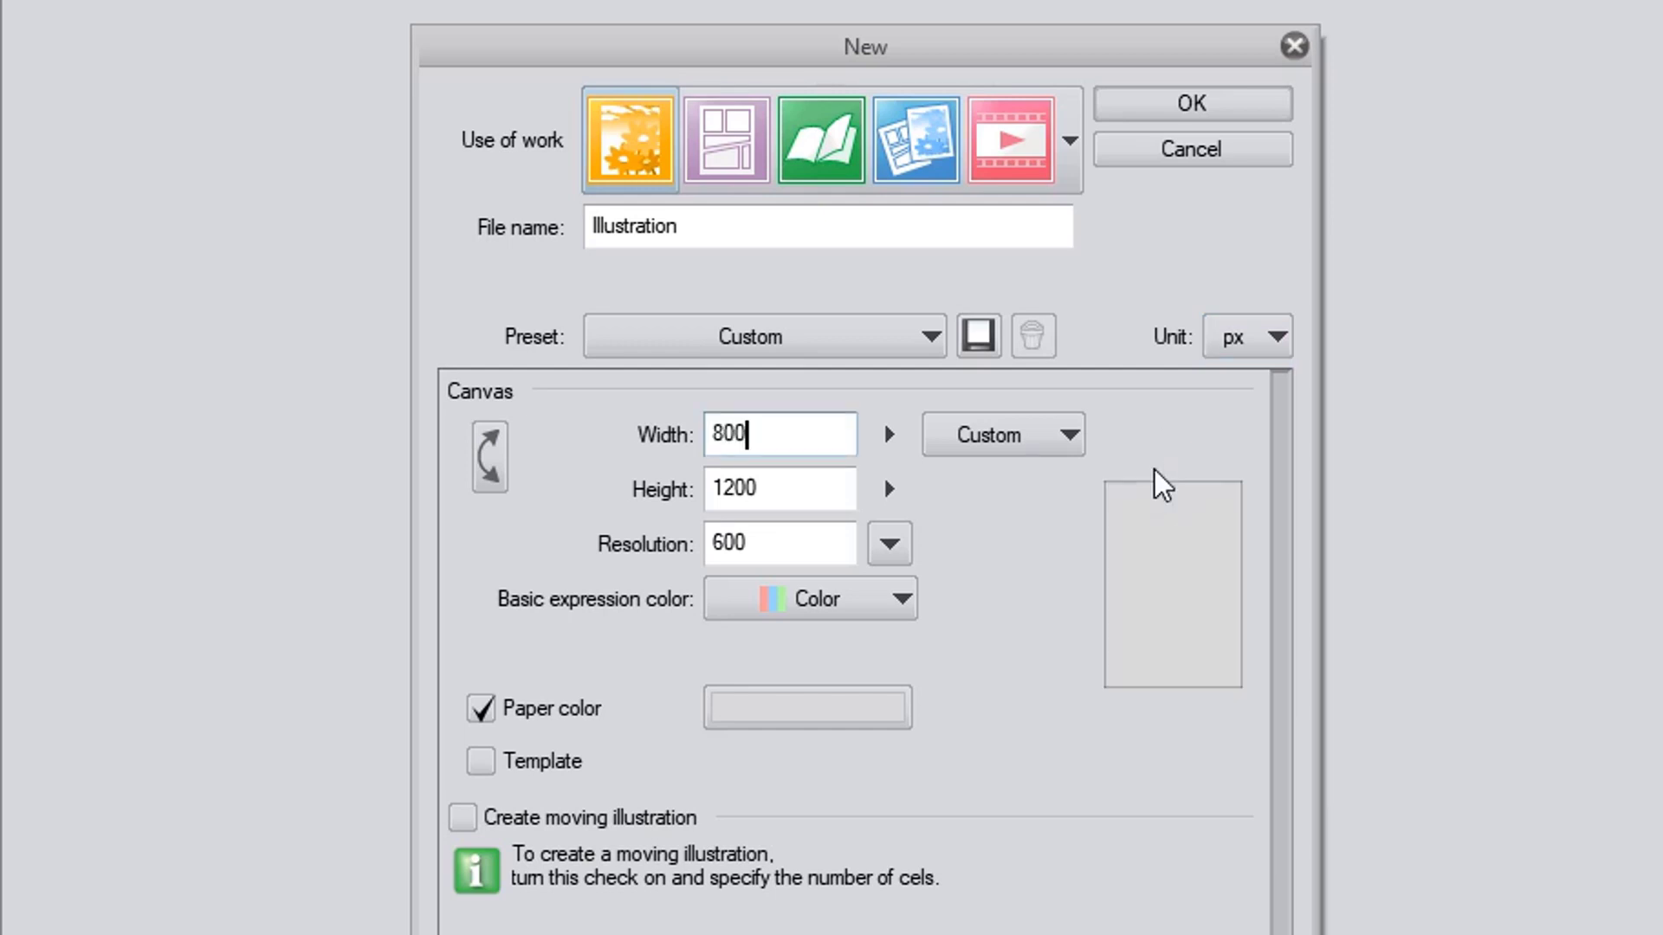
{"action": "key", "text": "Tab"}
{"action": "type", "text": "600"}
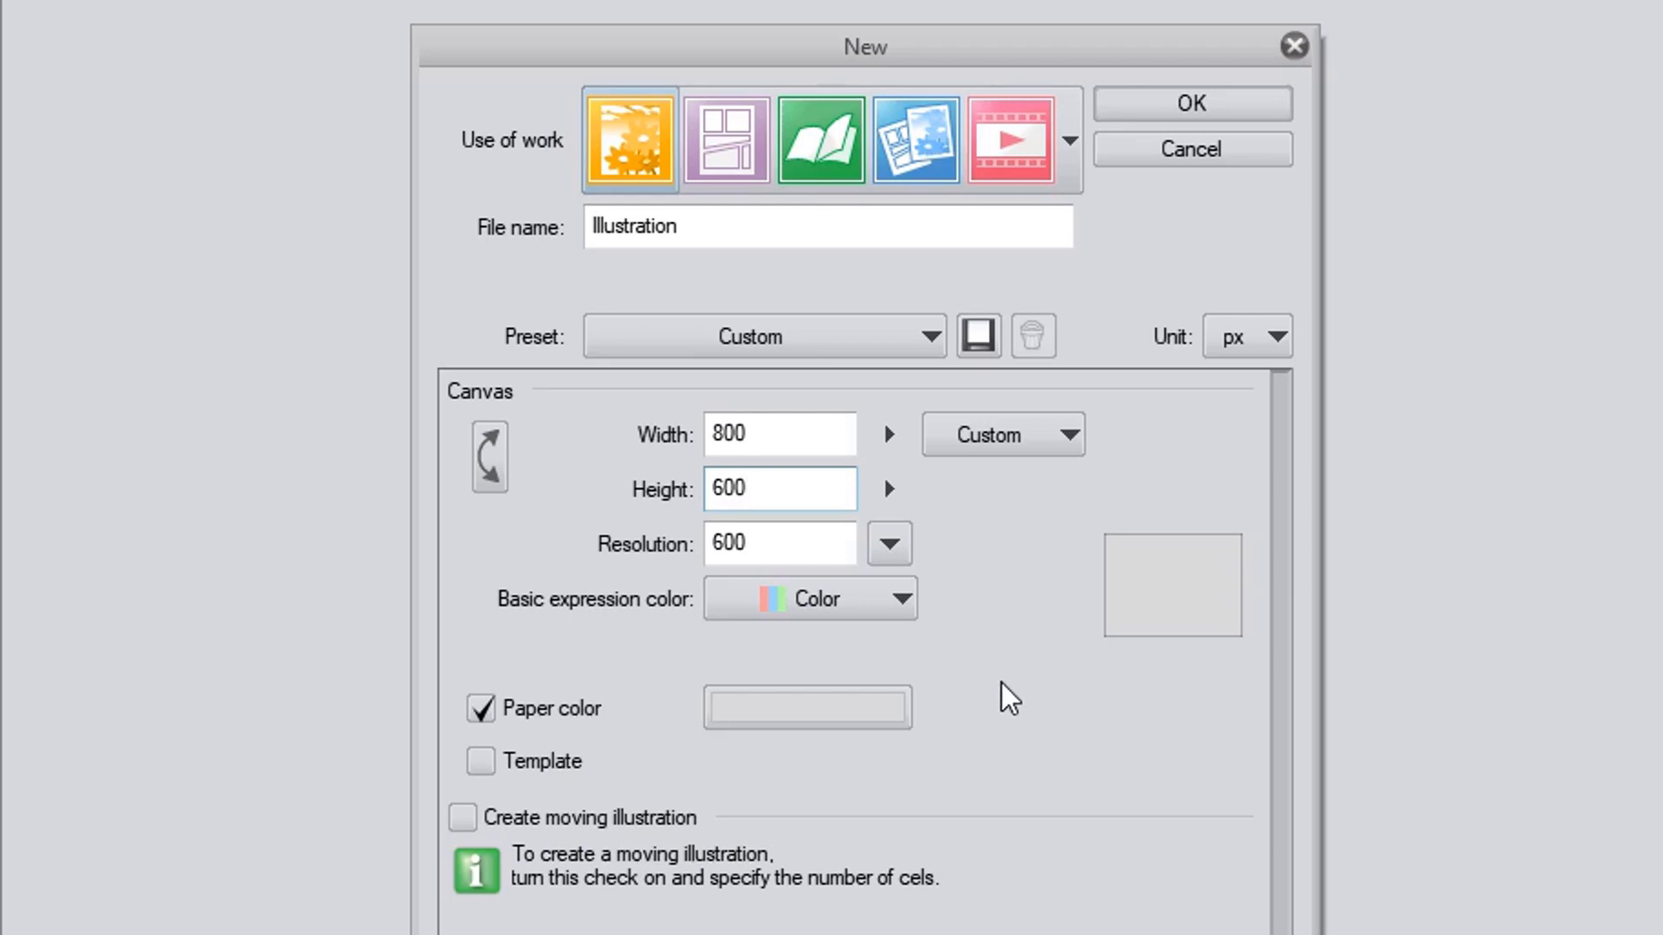
{"action": "left_click", "coordinate": [975, 745]}
{"action": "left_click", "coordinate": [1276, 337]}
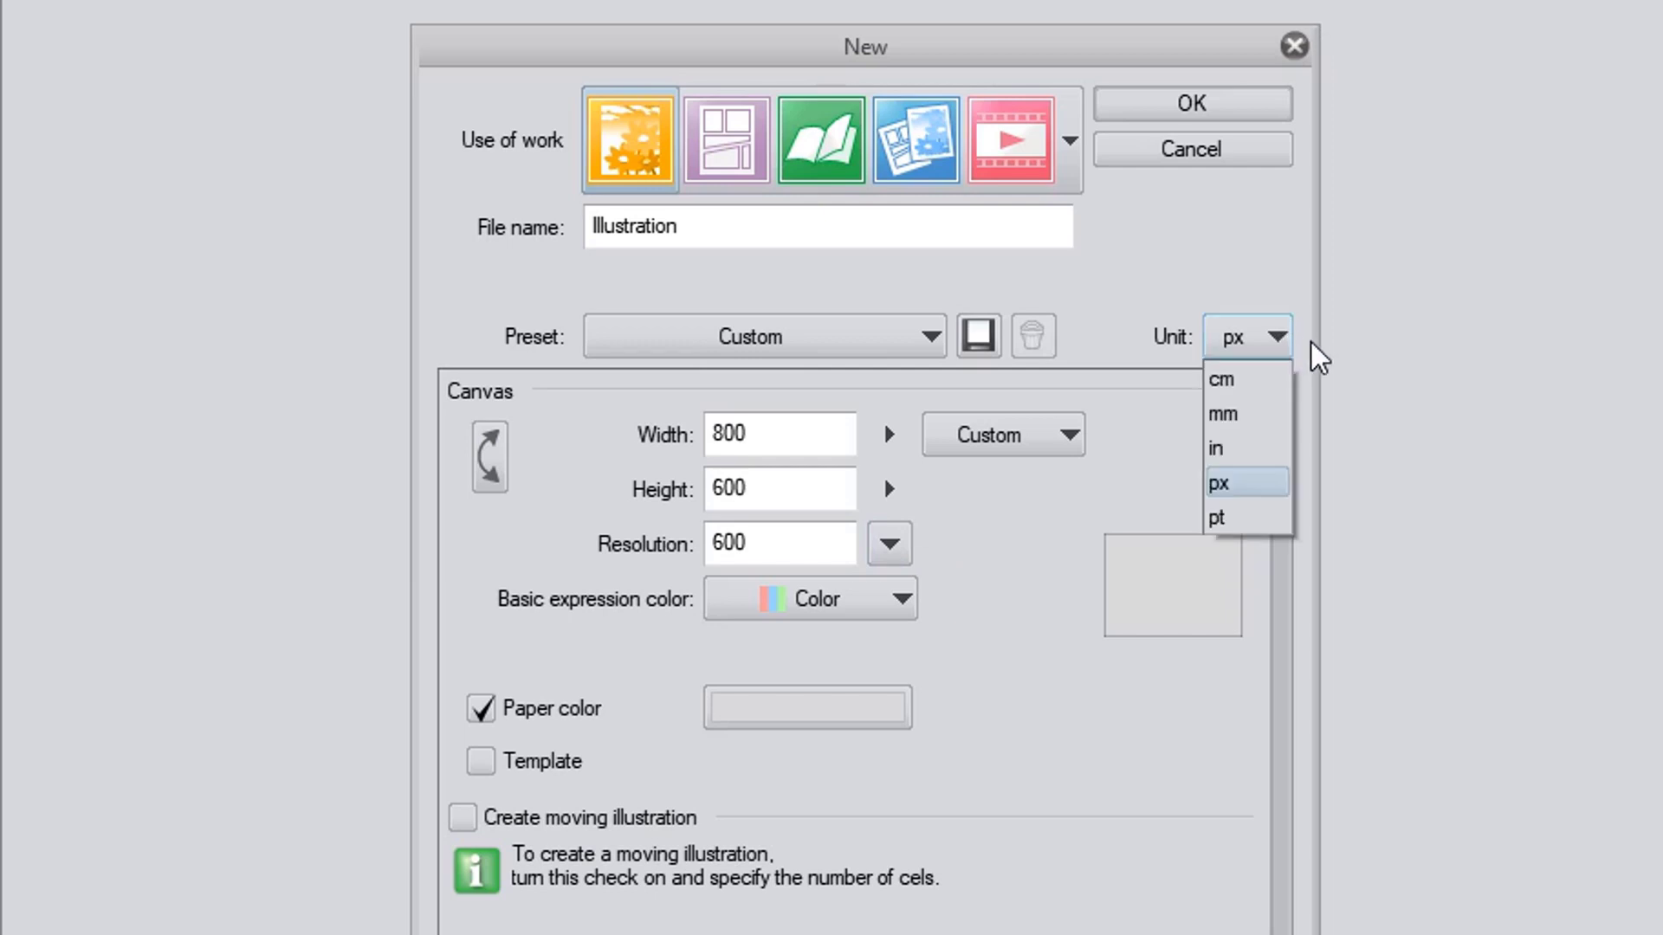
{"action": "left_click", "coordinate": [1252, 481]}
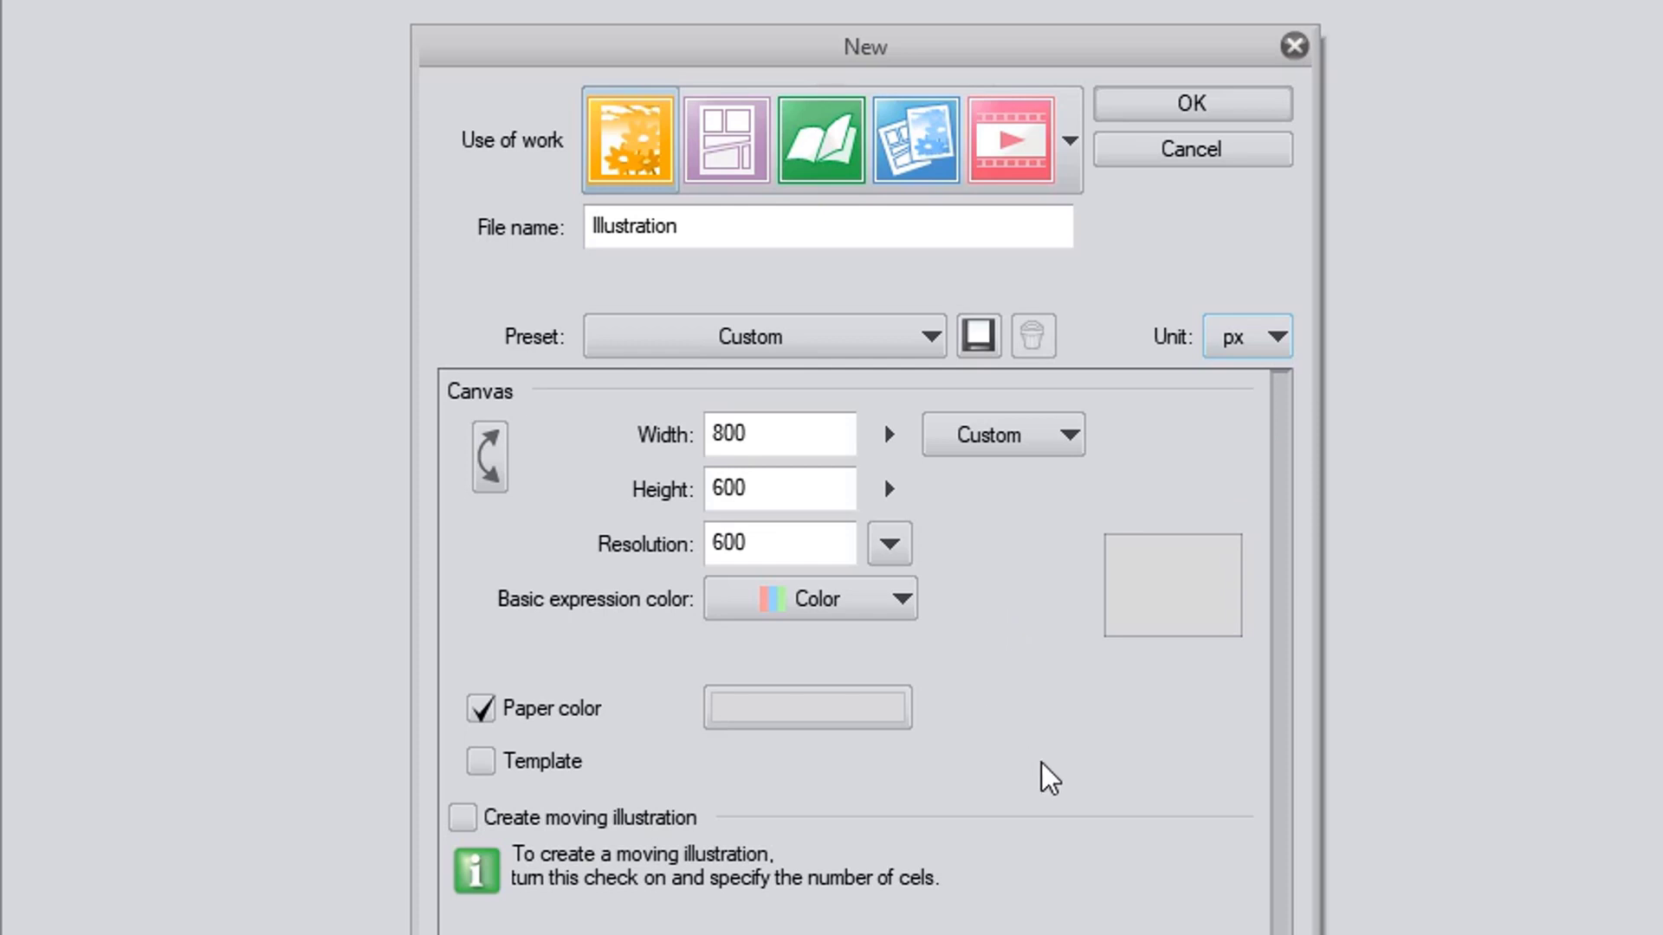
{"action": "key", "text": "Tab"}
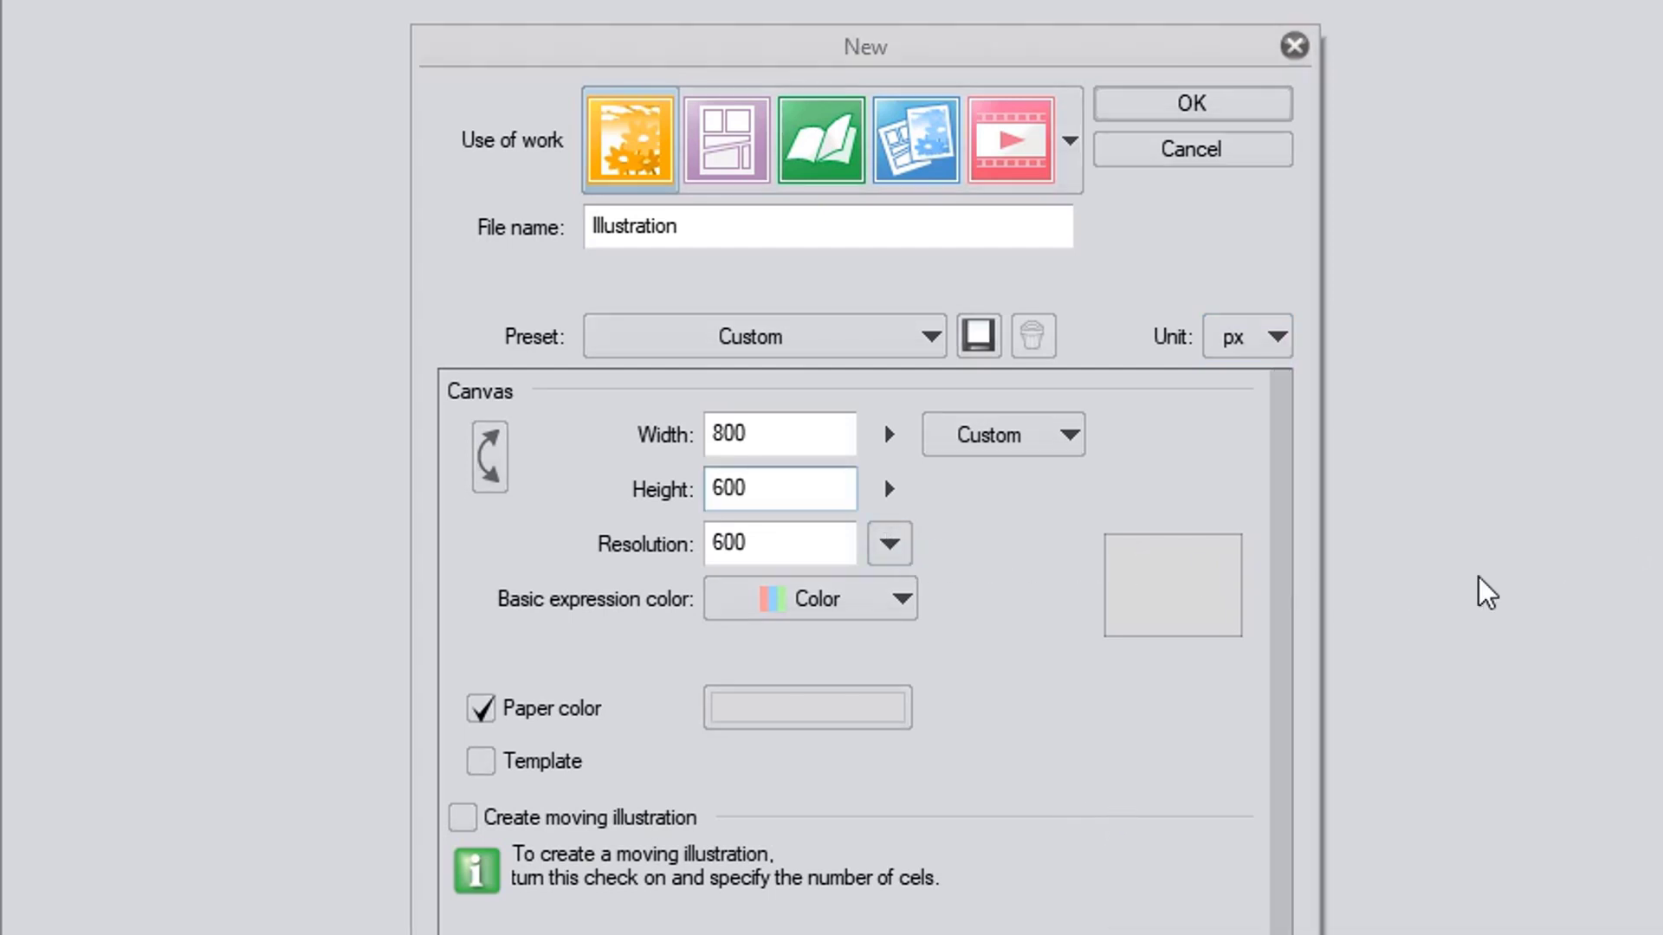
{"action": "left_click", "coordinate": [892, 546]}
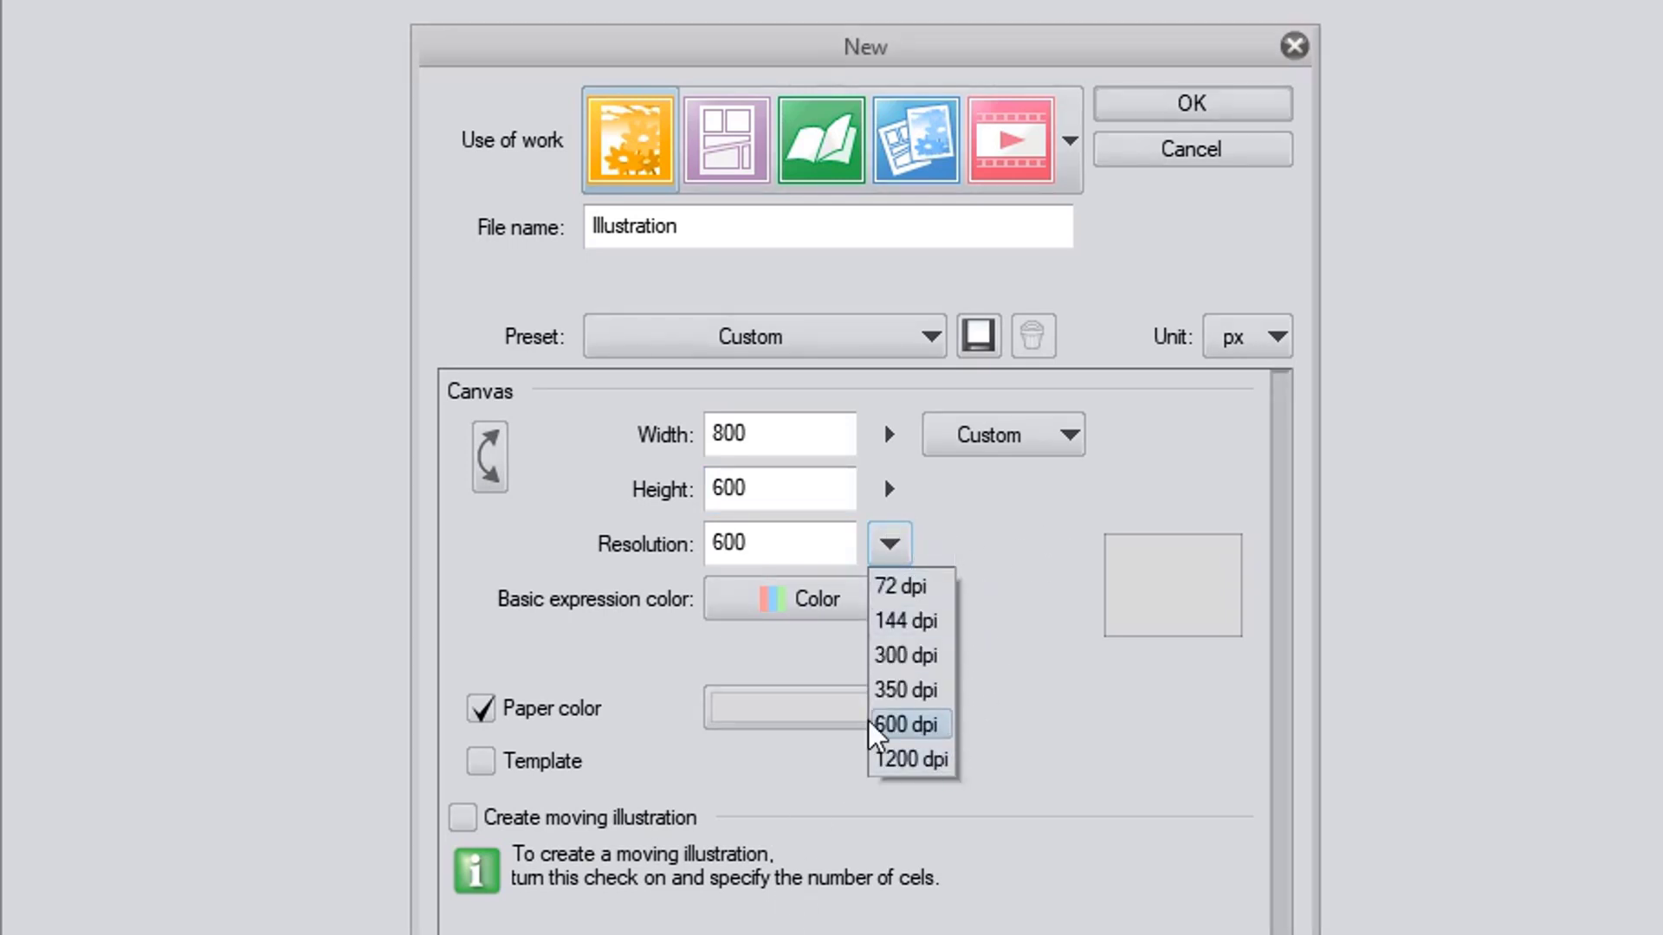
{"action": "left_click", "coordinate": [893, 544]}
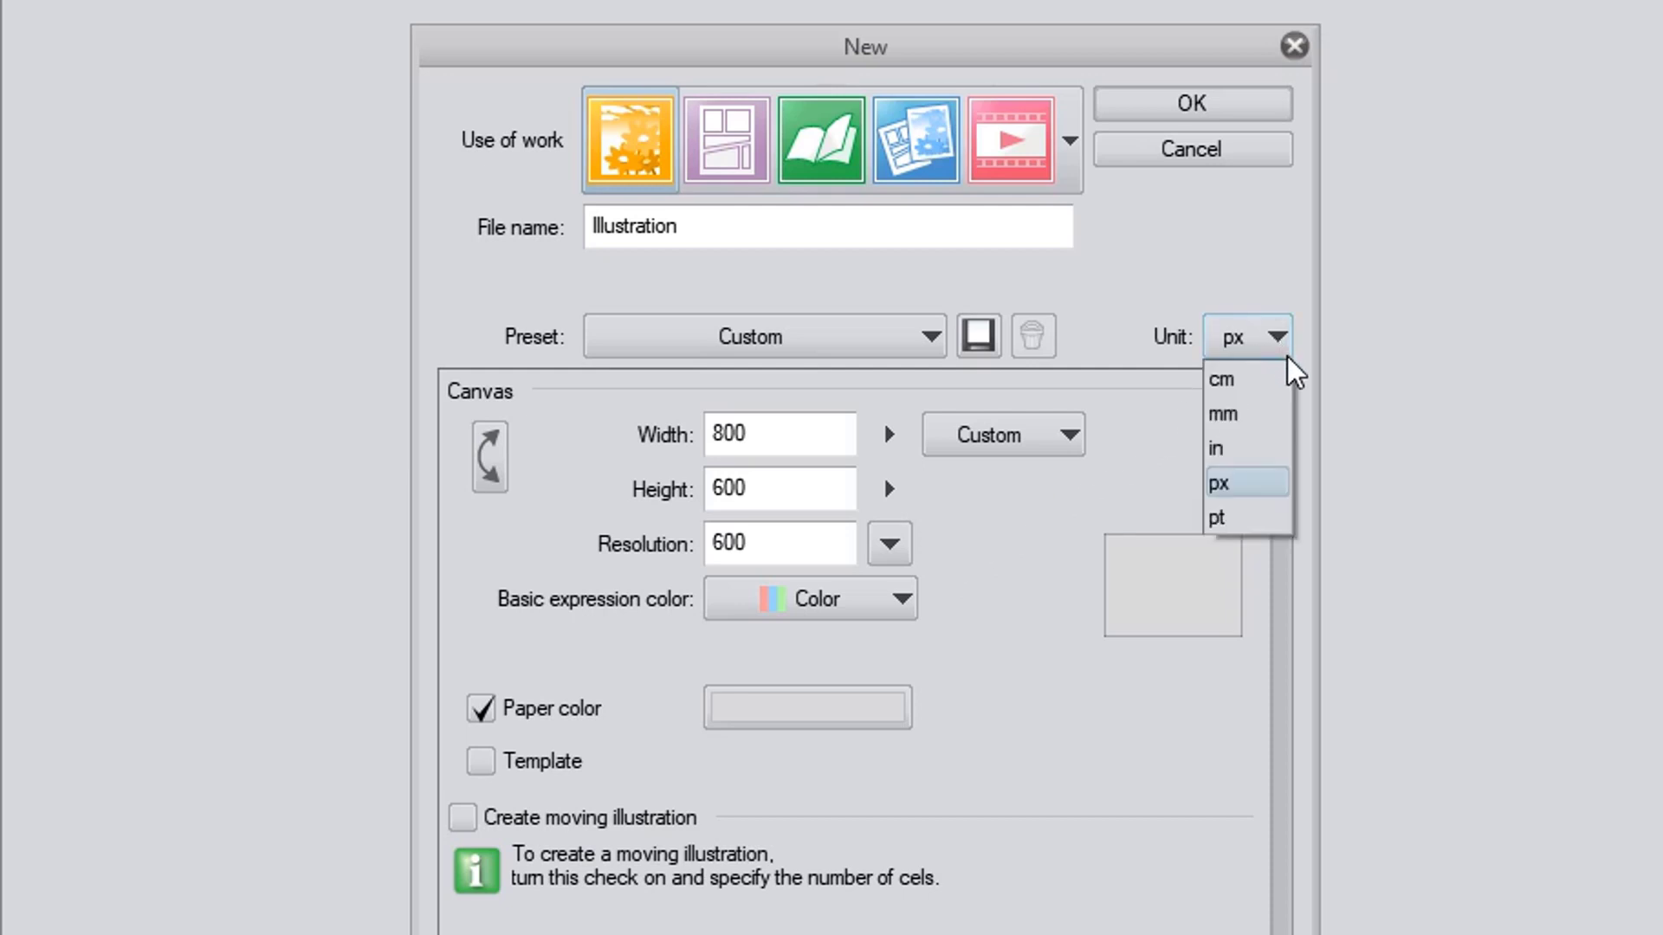
{"action": "left_click", "coordinate": [1250, 485]}
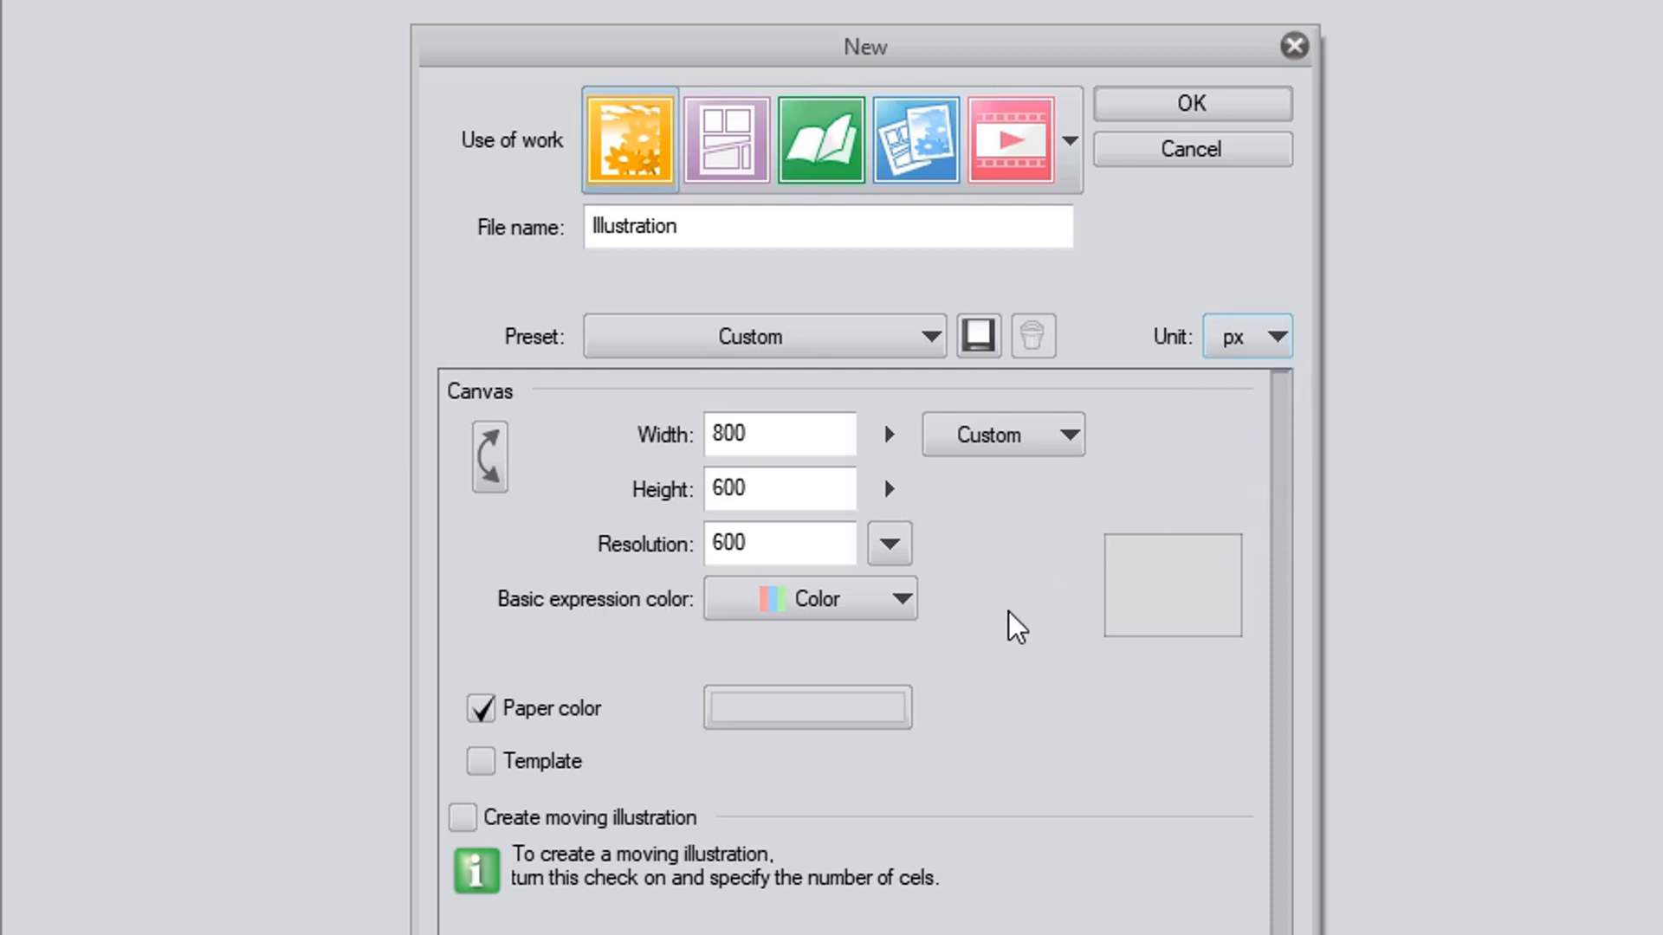
{"action": "left_click", "coordinate": [892, 544]}
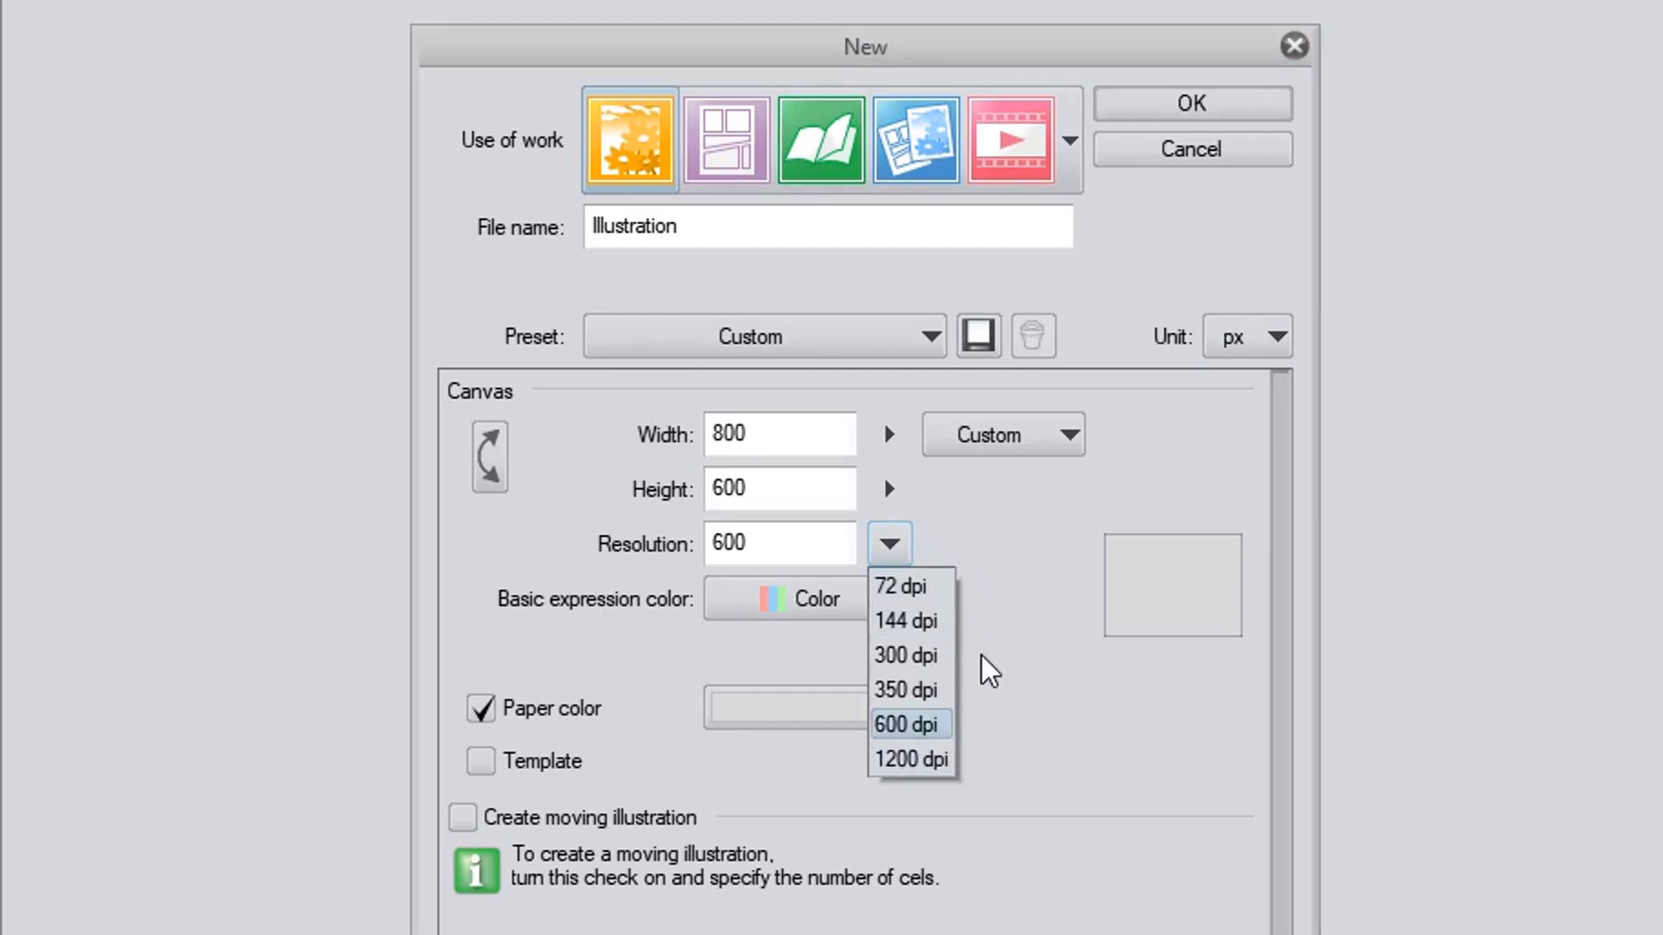
{"action": "left_click", "coordinate": [894, 544]}
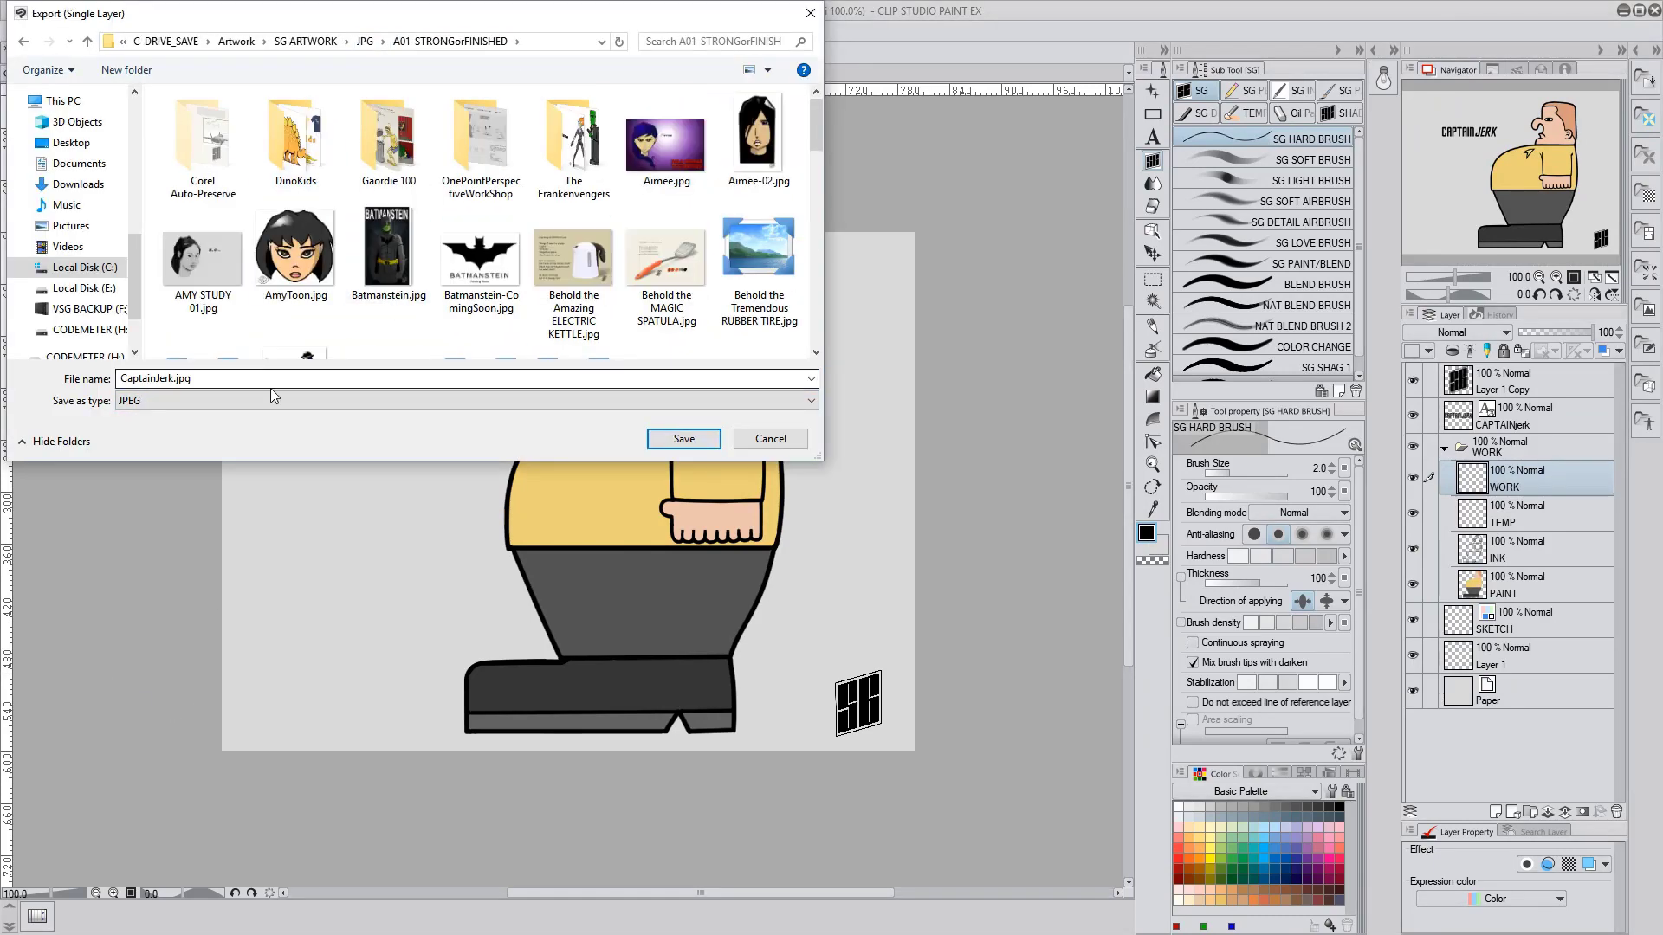
Save CaptainJerk.jpg into the JPG folder, then accept the JPEG settings and output preview
{"action": "left_click", "coordinate": [683, 439]}
{"action": "left_click", "coordinate": [1021, 118]}
{"action": "left_click", "coordinate": [645, 204]}
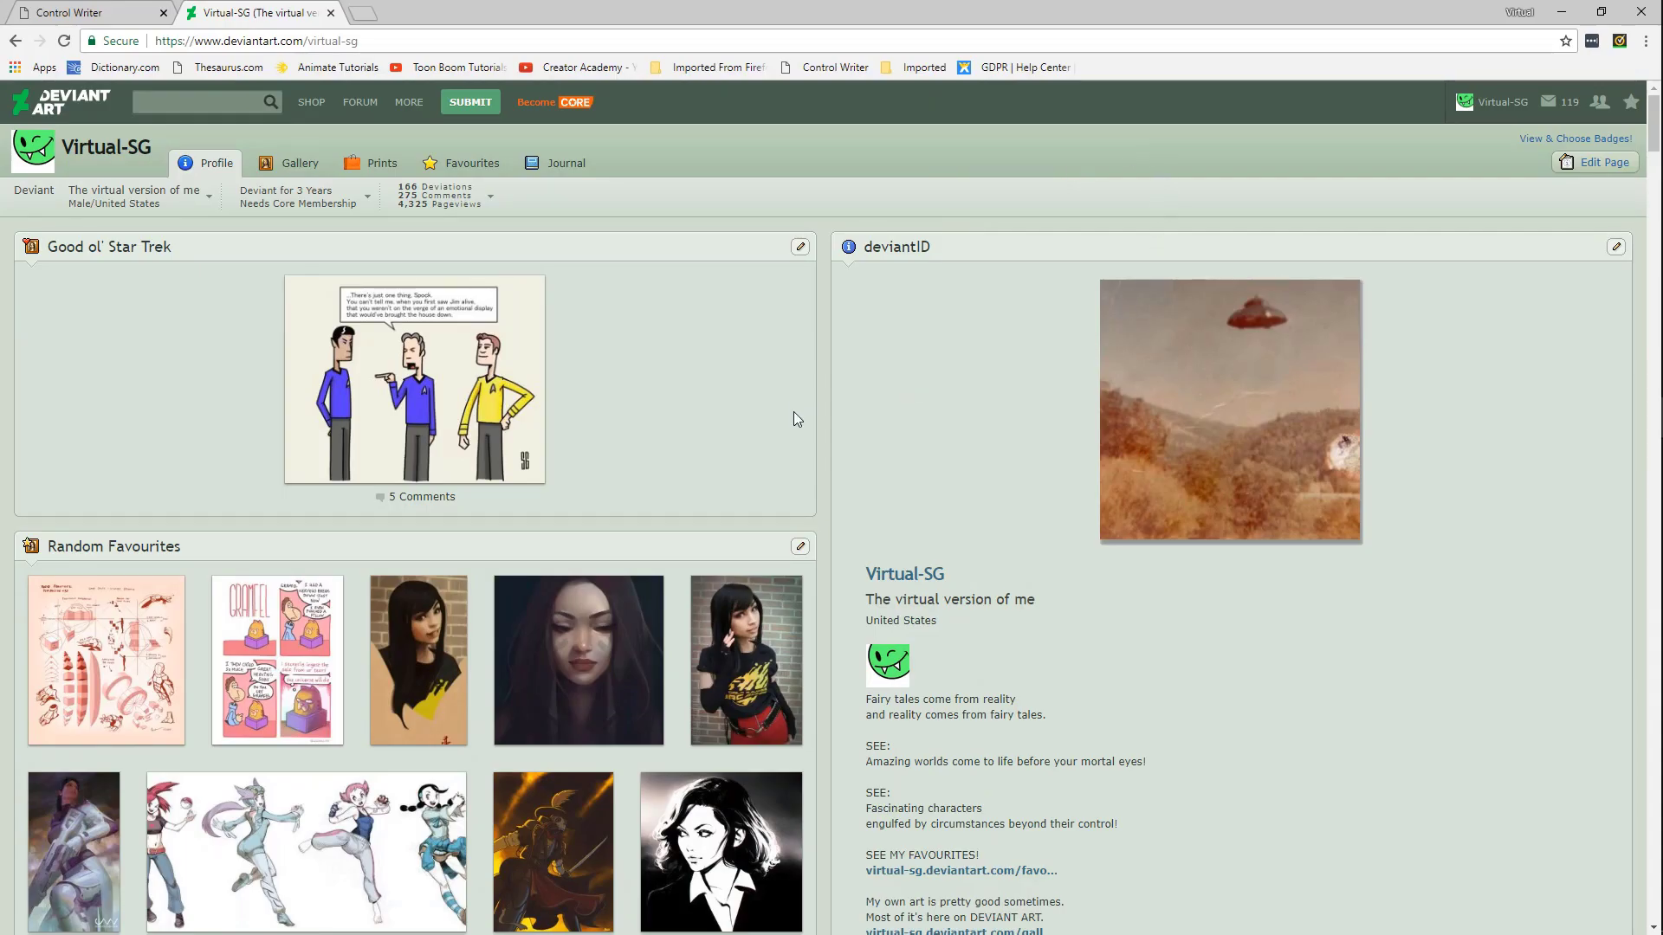
Scroll the profile and open the CaptainJerk thumbnail under Newest Deviations
{"action": "scroll", "coordinate": [520, 676], "scroll_direction": "down", "scroll_amount": 5}
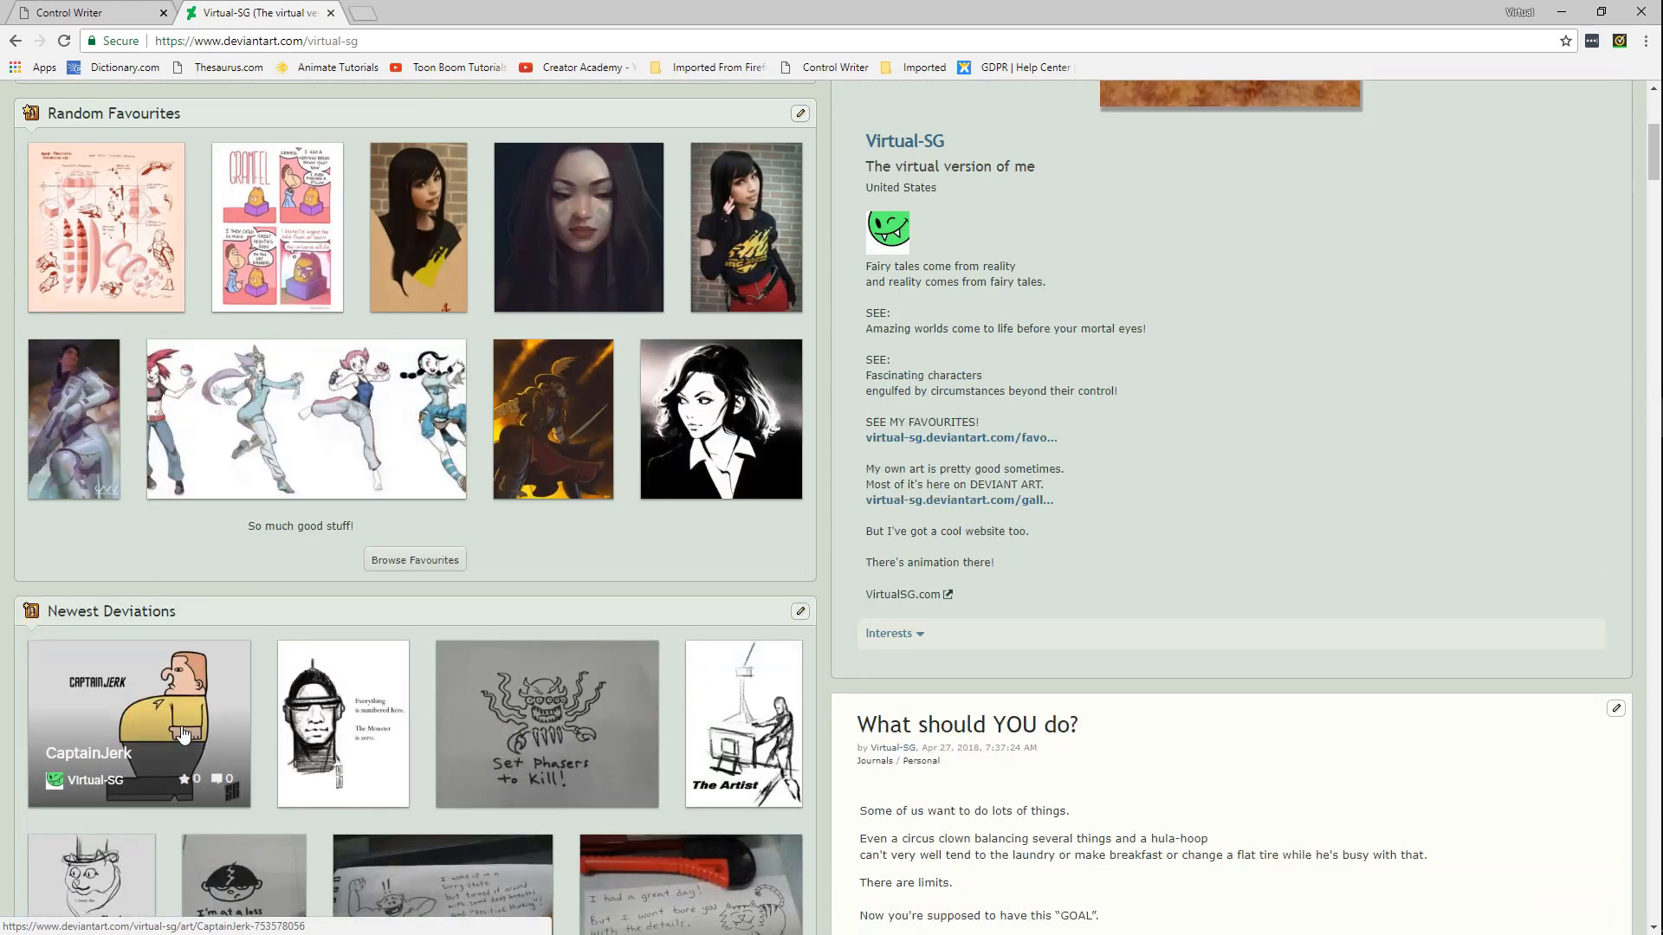
{"action": "left_click", "coordinate": [184, 735]}
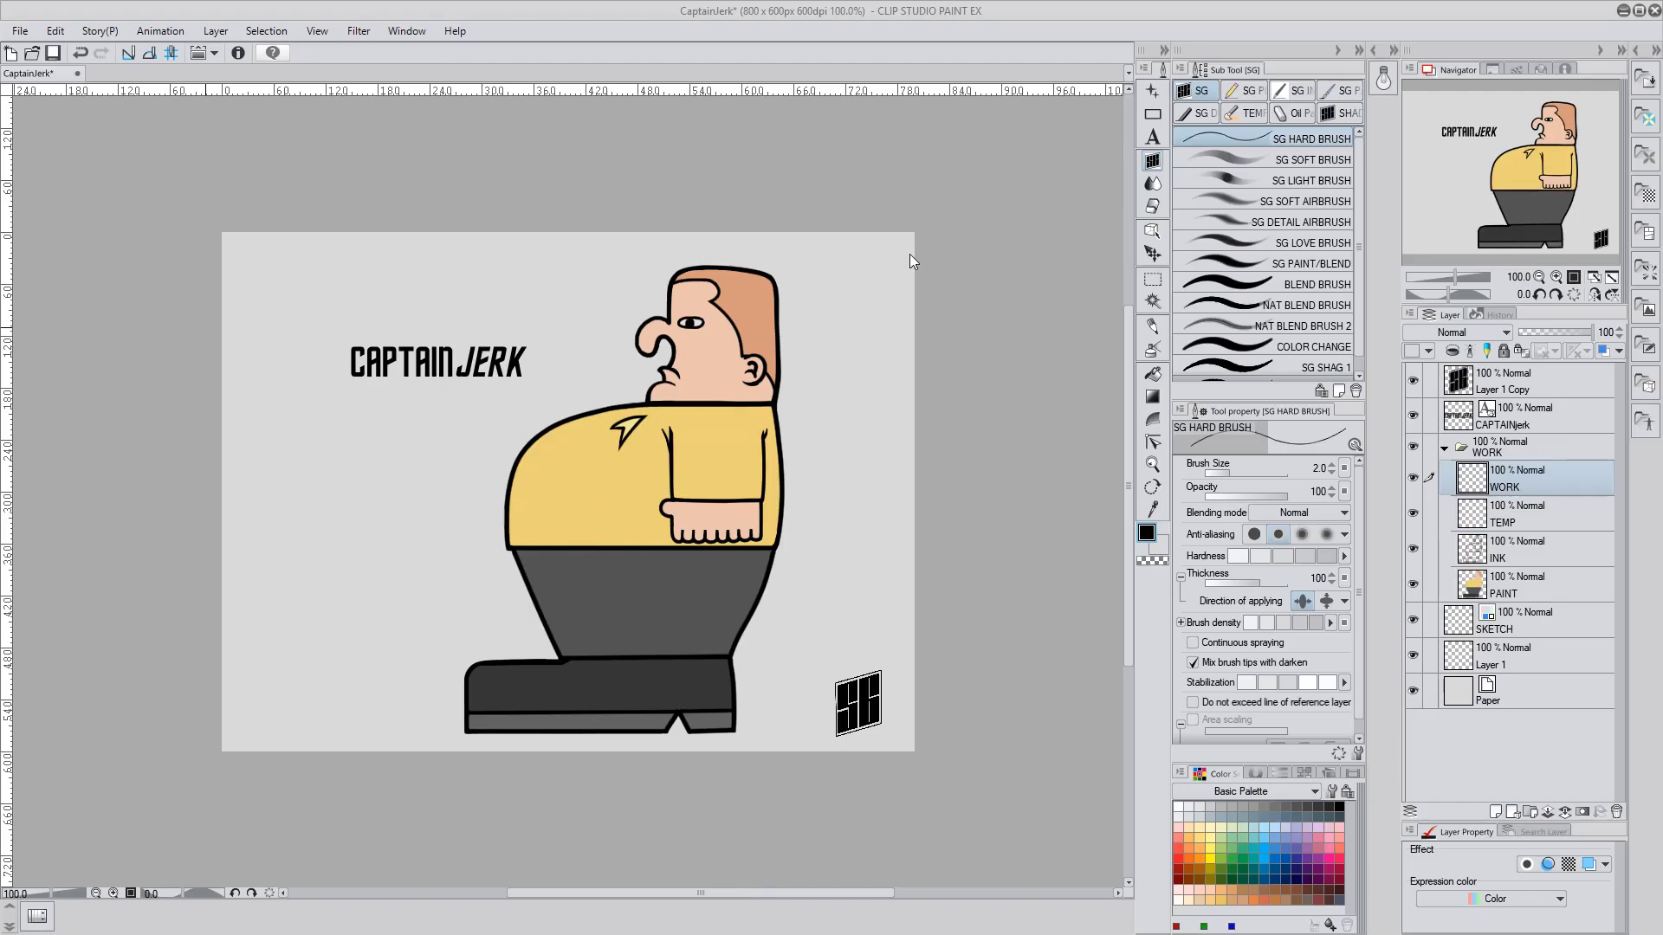
Zoom in on the shirt emblem, paint thicker, longer dark strokes, then fit the view again
{"action": "key", "text": "ctrl+space"}
{"action": "mouse_move", "coordinate": [624, 433]}
{"action": "left_mouse_down"}
{"action": "mouse_move", "coordinate": [736, 464]}
{"action": "mouse_move", "coordinate": [688, 384]}
{"action": "mouse_move", "coordinate": [663, 407]}
{"action": "mouse_move", "coordinate": [672, 424]}
{"action": "mouse_move", "coordinate": [624, 408]}
{"action": "mouse_move", "coordinate": [641, 449]}
{"action": "mouse_move", "coordinate": [674, 418]}
{"action": "mouse_move", "coordinate": [630, 420]}
{"action": "left_mouse_up"}
{"action": "mouse_move", "coordinate": [705, 375]}
{"action": "left_mouse_down"}
{"action": "mouse_move", "coordinate": [658, 407]}
{"action": "mouse_move", "coordinate": [646, 443]}
{"action": "left_mouse_up"}
{"action": "left_click_drag", "start_coordinate": [676, 397], "coordinate": [668, 405]}
{"action": "key", "text": "ctrl+alt+0"}
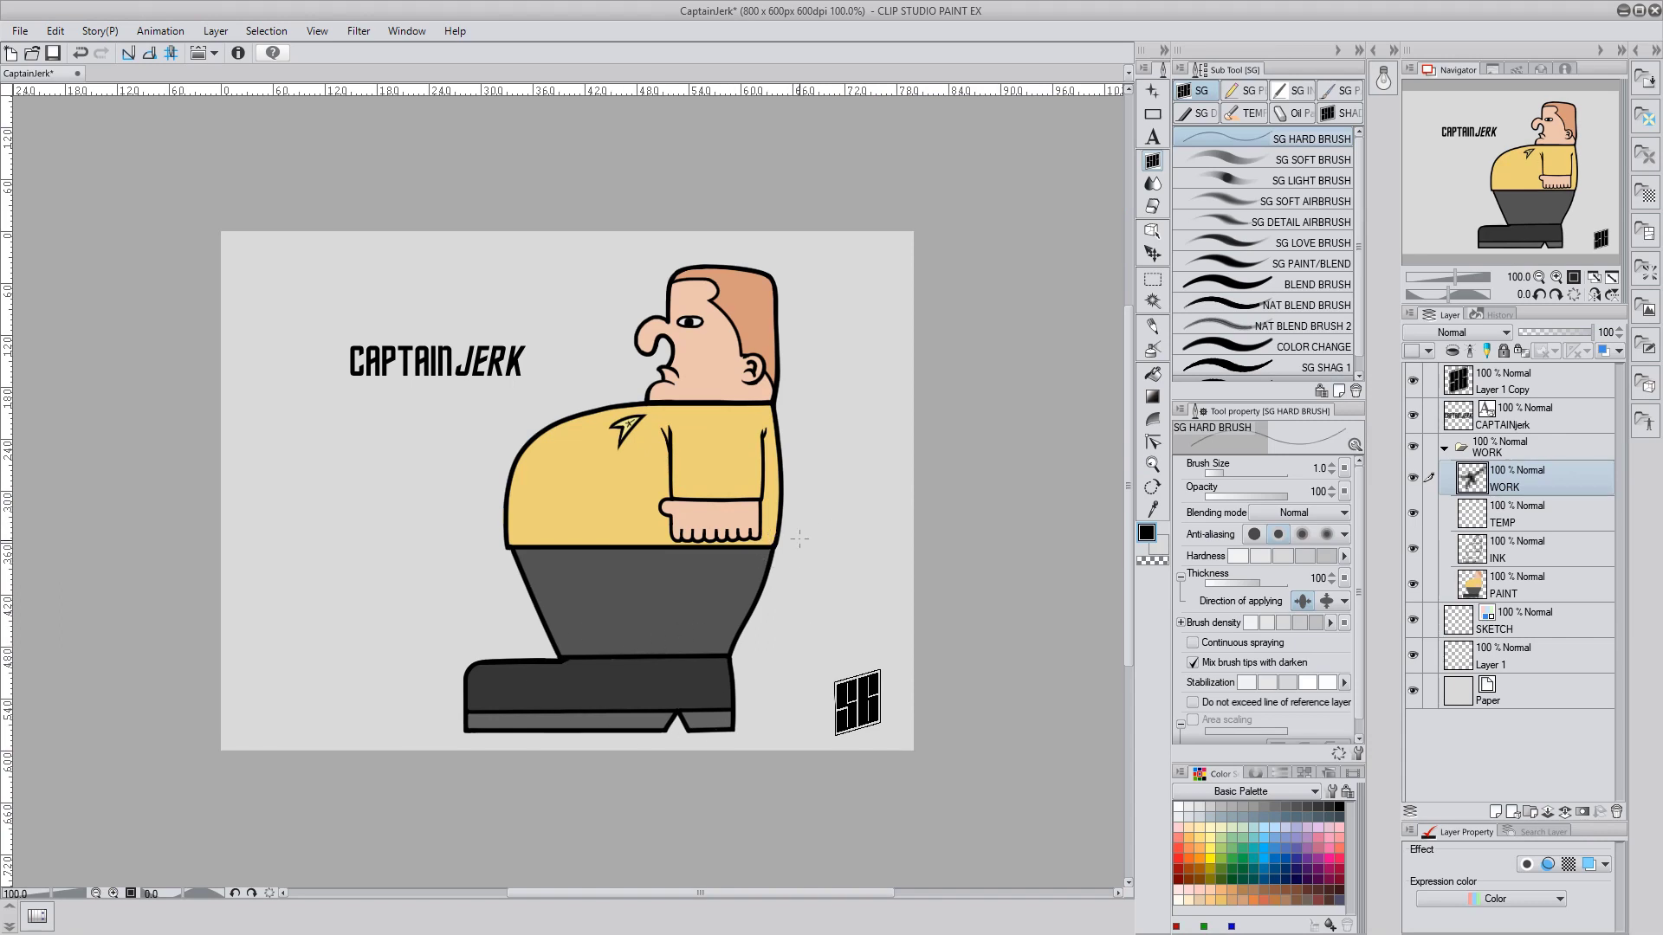
In Edit > Change Canvas Size, enter Width 2000 and Height 1600 px and apply
{"action": "key", "text": "o"}
{"action": "left_click", "coordinate": [54, 30]}
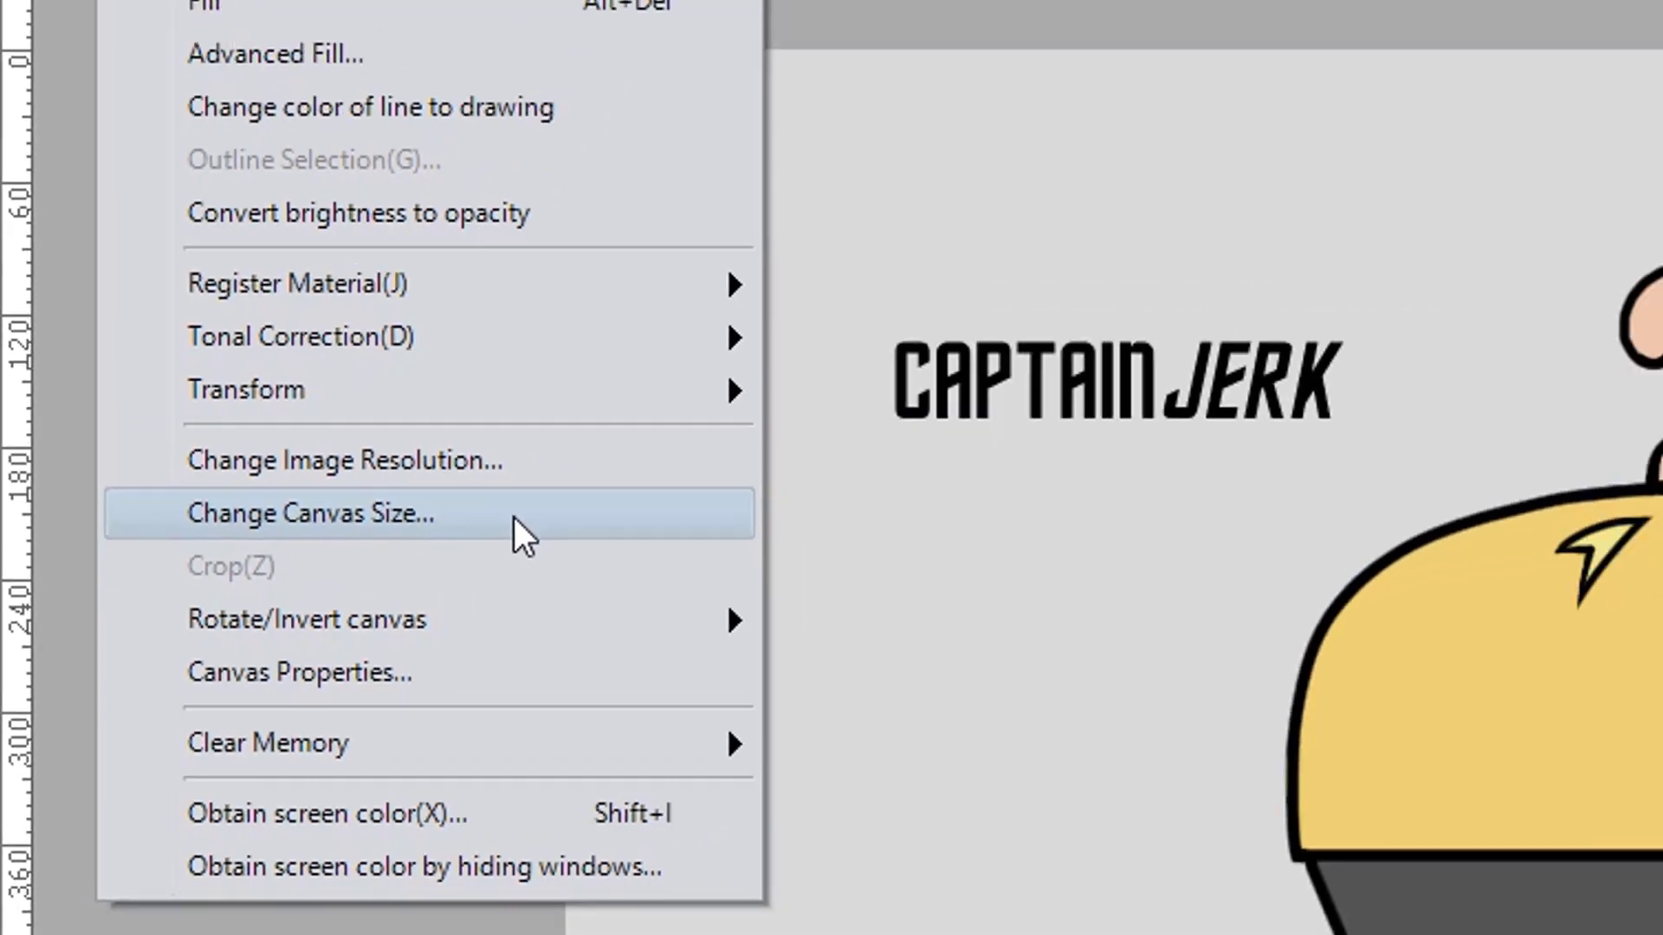
{"action": "left_click", "coordinate": [606, 434]}
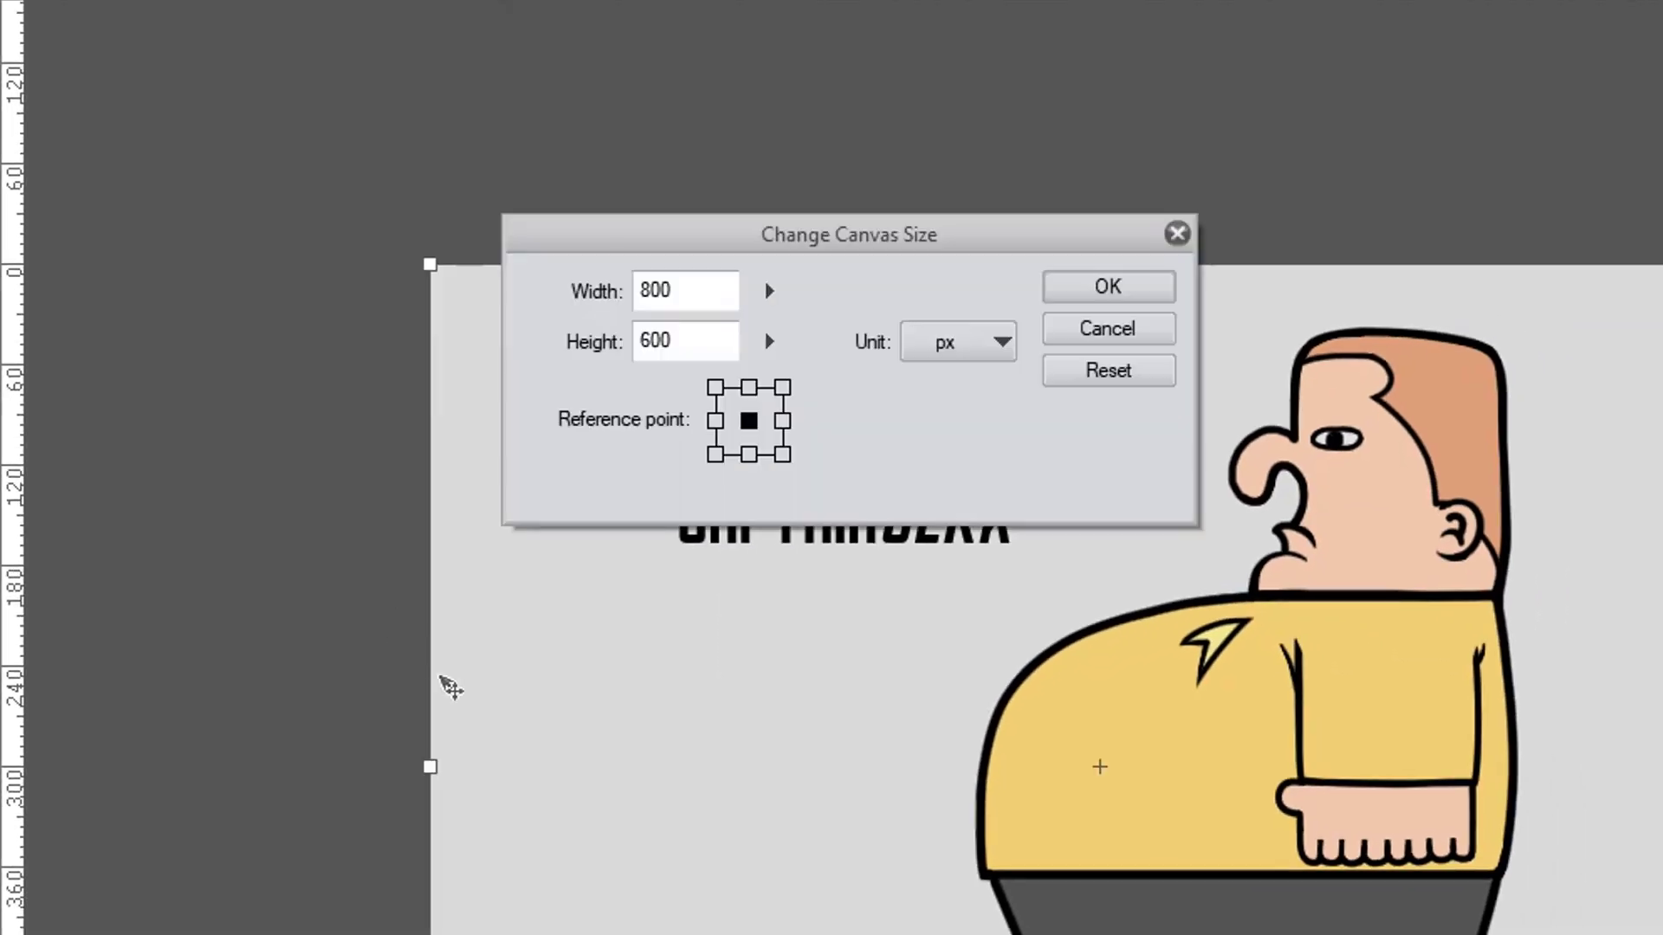
{"action": "double_click", "coordinate": [674, 290]}
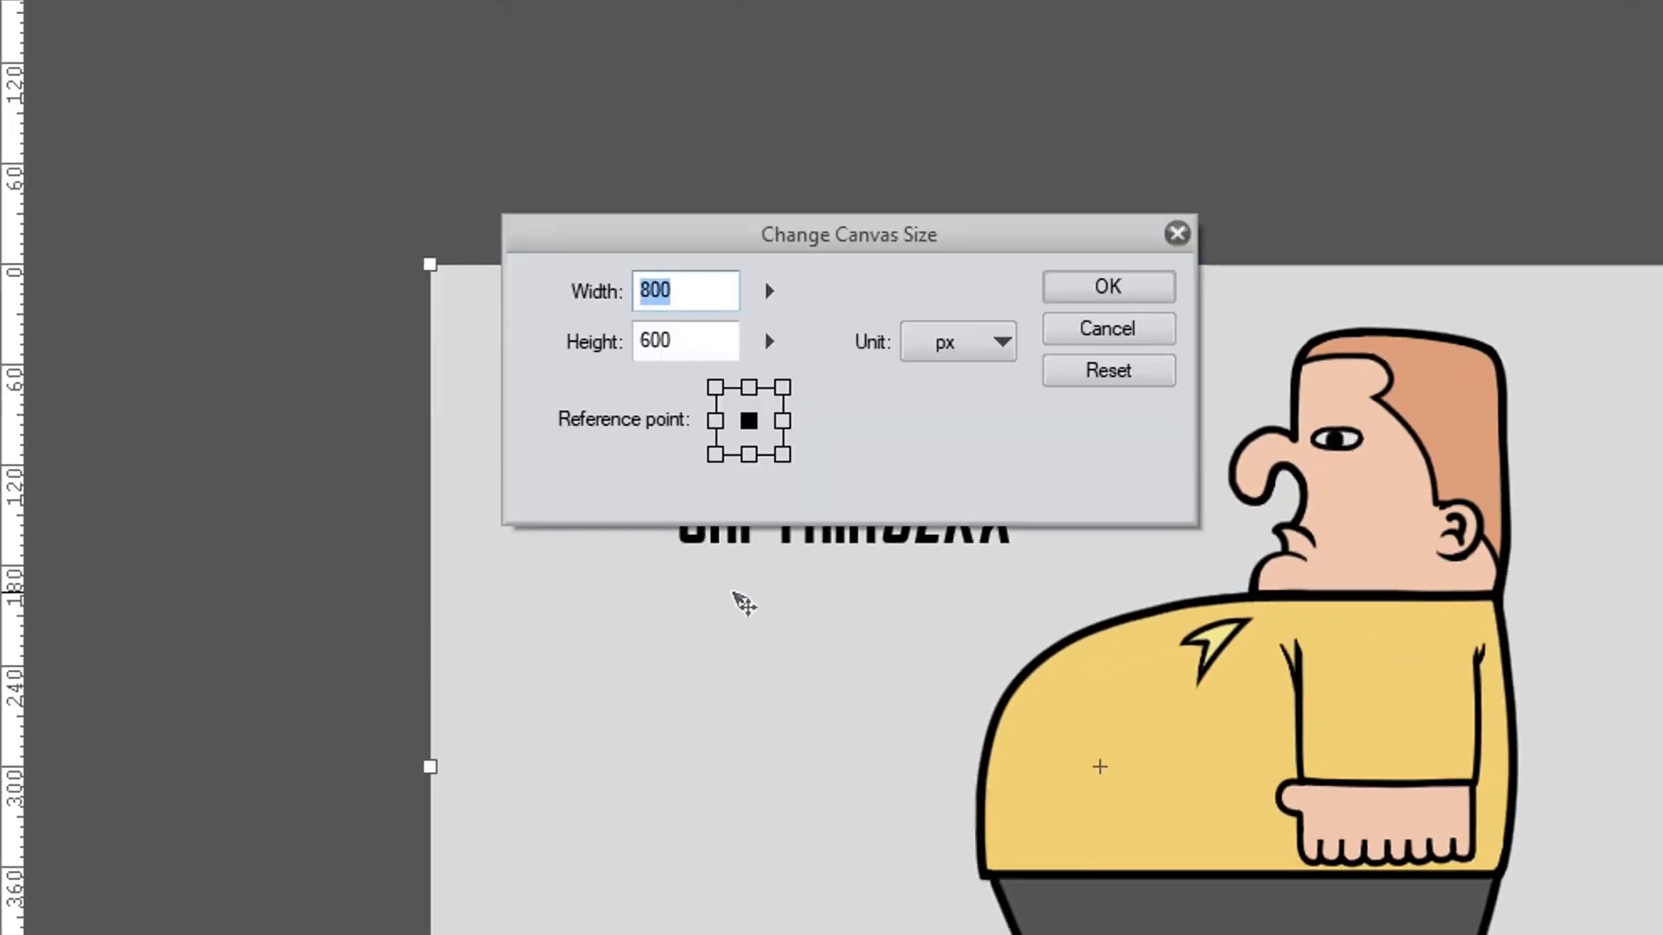
{"action": "type", "text": "2000"}
{"action": "left_click", "coordinate": [694, 341]}
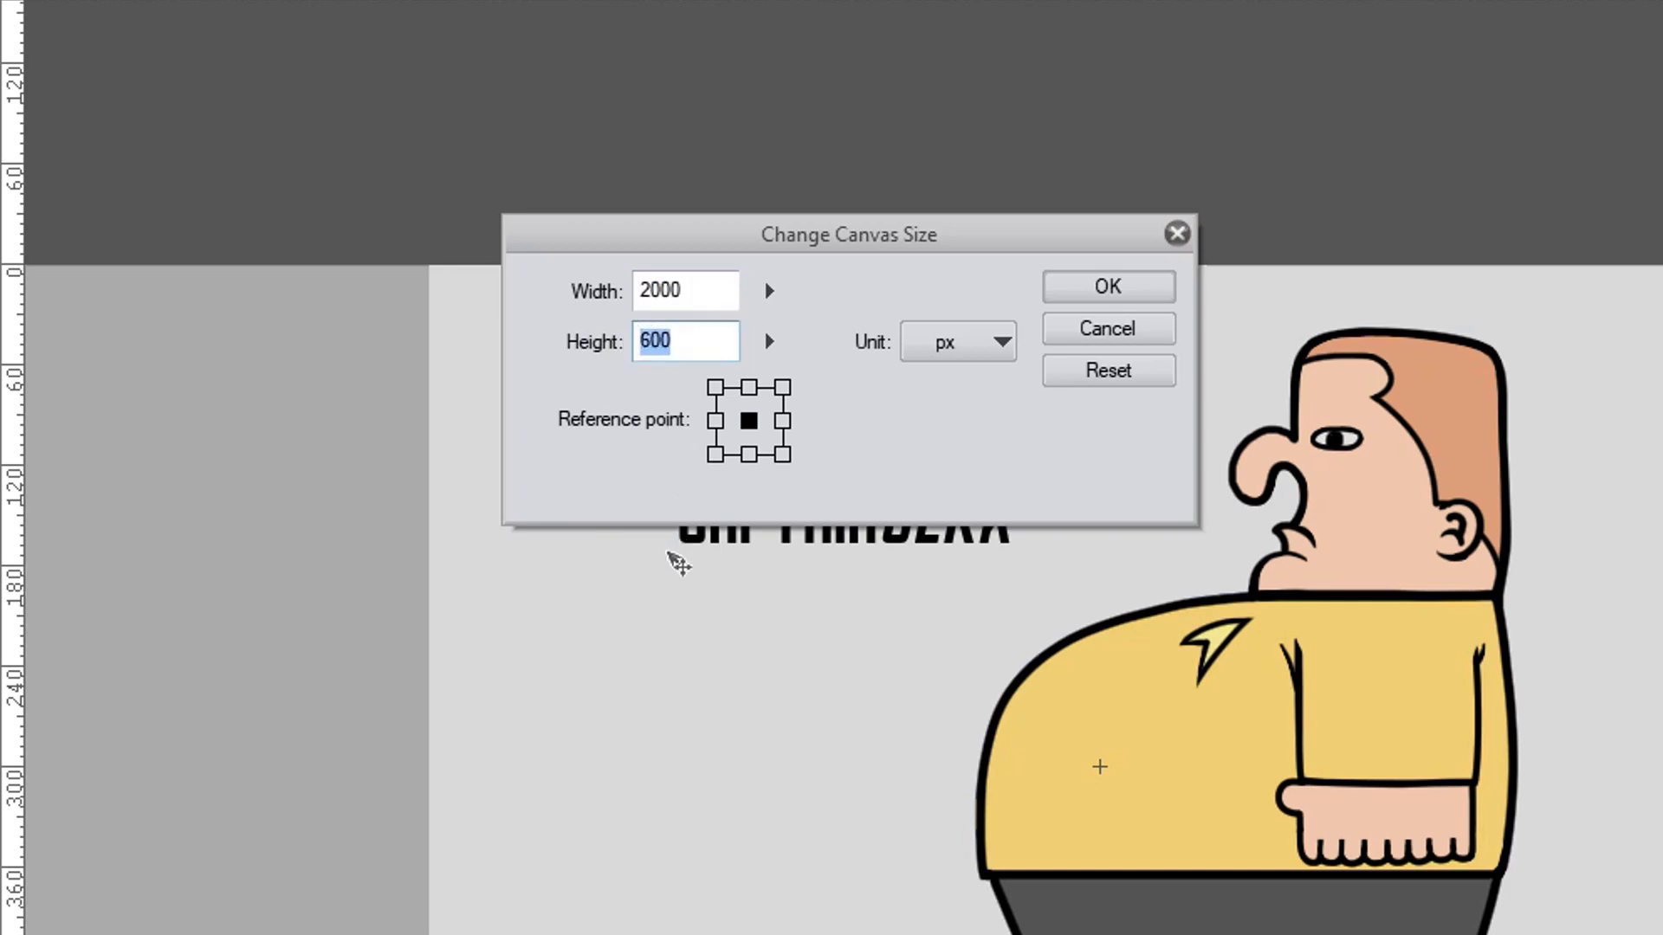
{"action": "type", "text": "1600"}
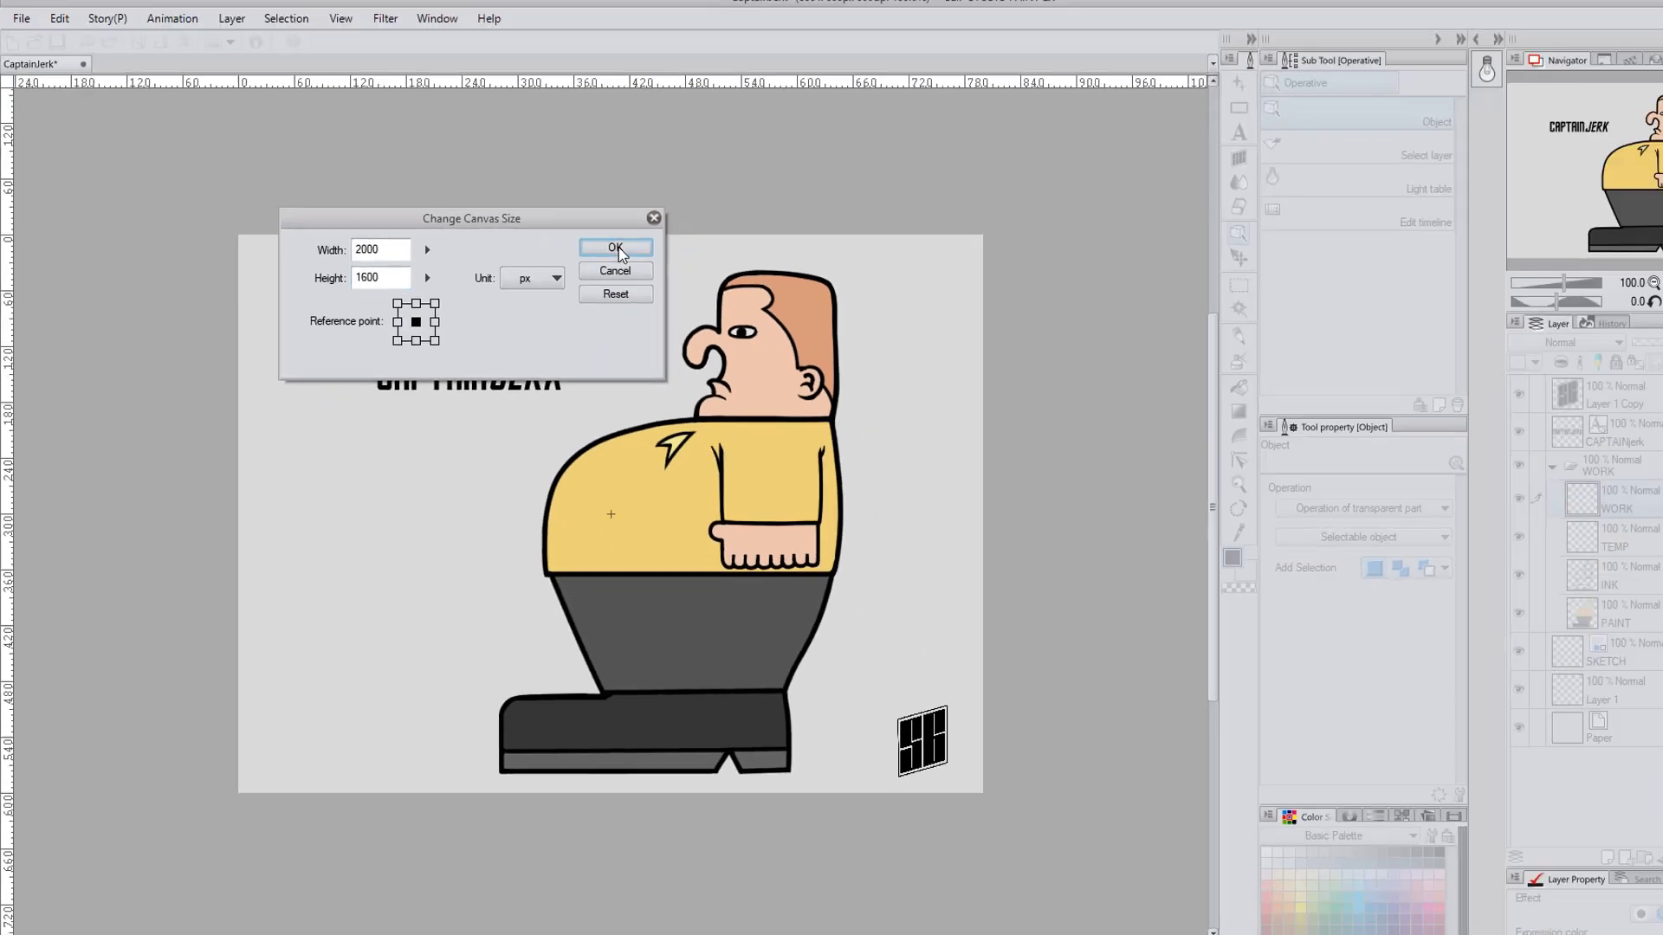
{"action": "left_click", "coordinate": [1109, 285]}
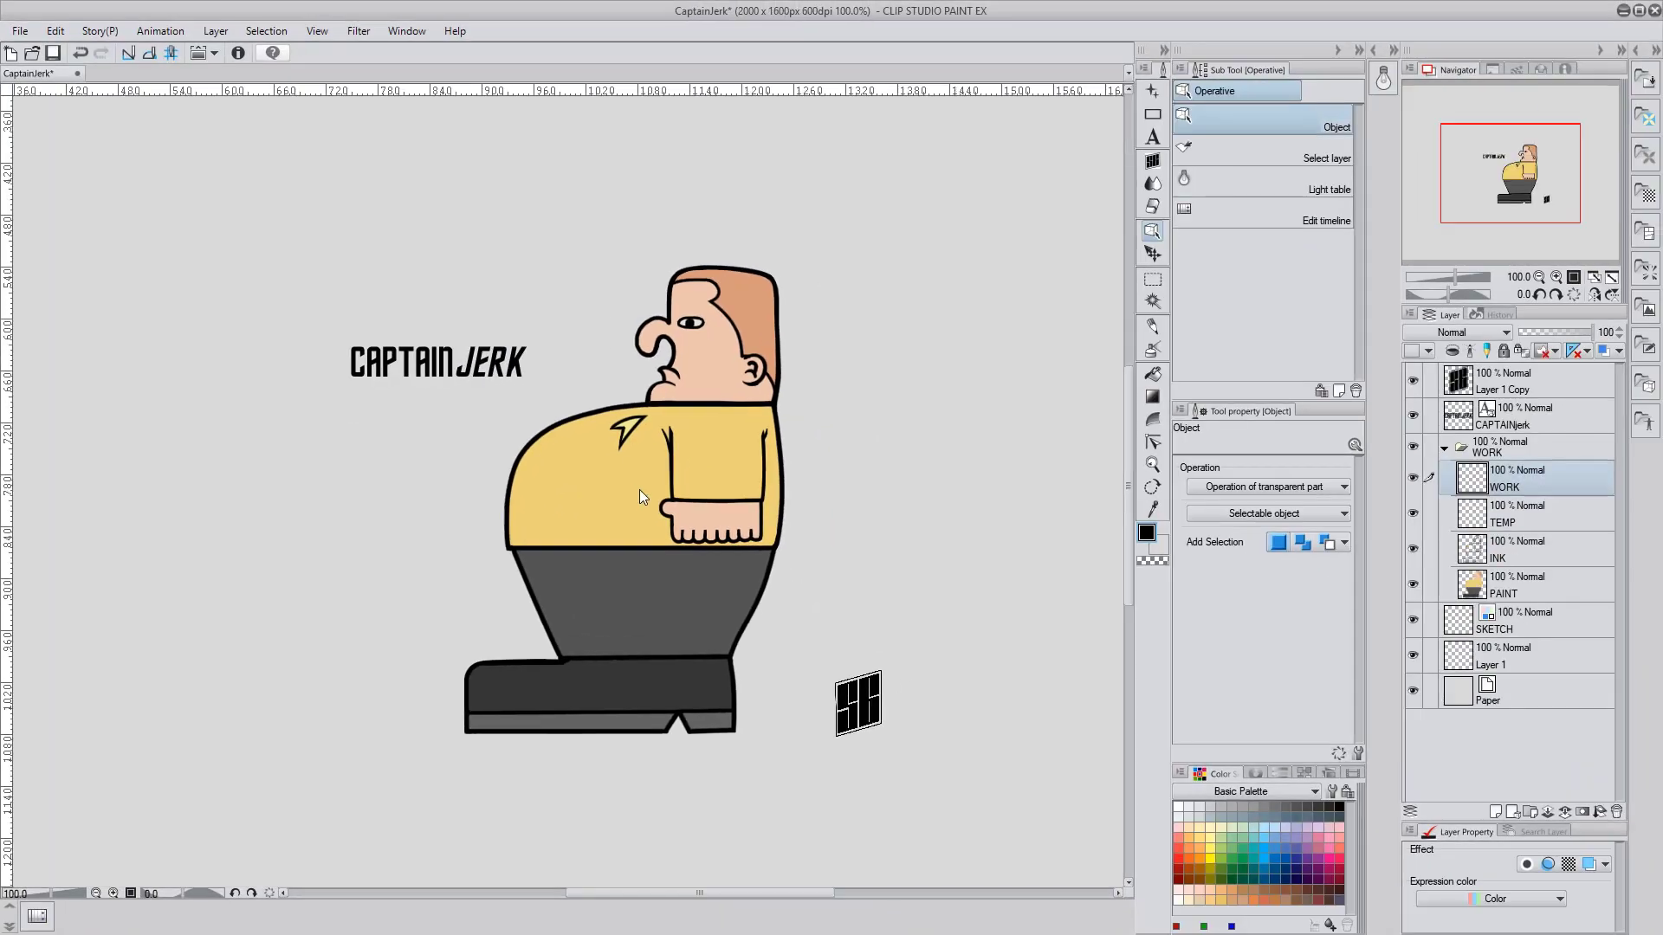
Select the character, caption and signature and scale them up to about 221%
{"action": "key", "text": "ctrl+0"}
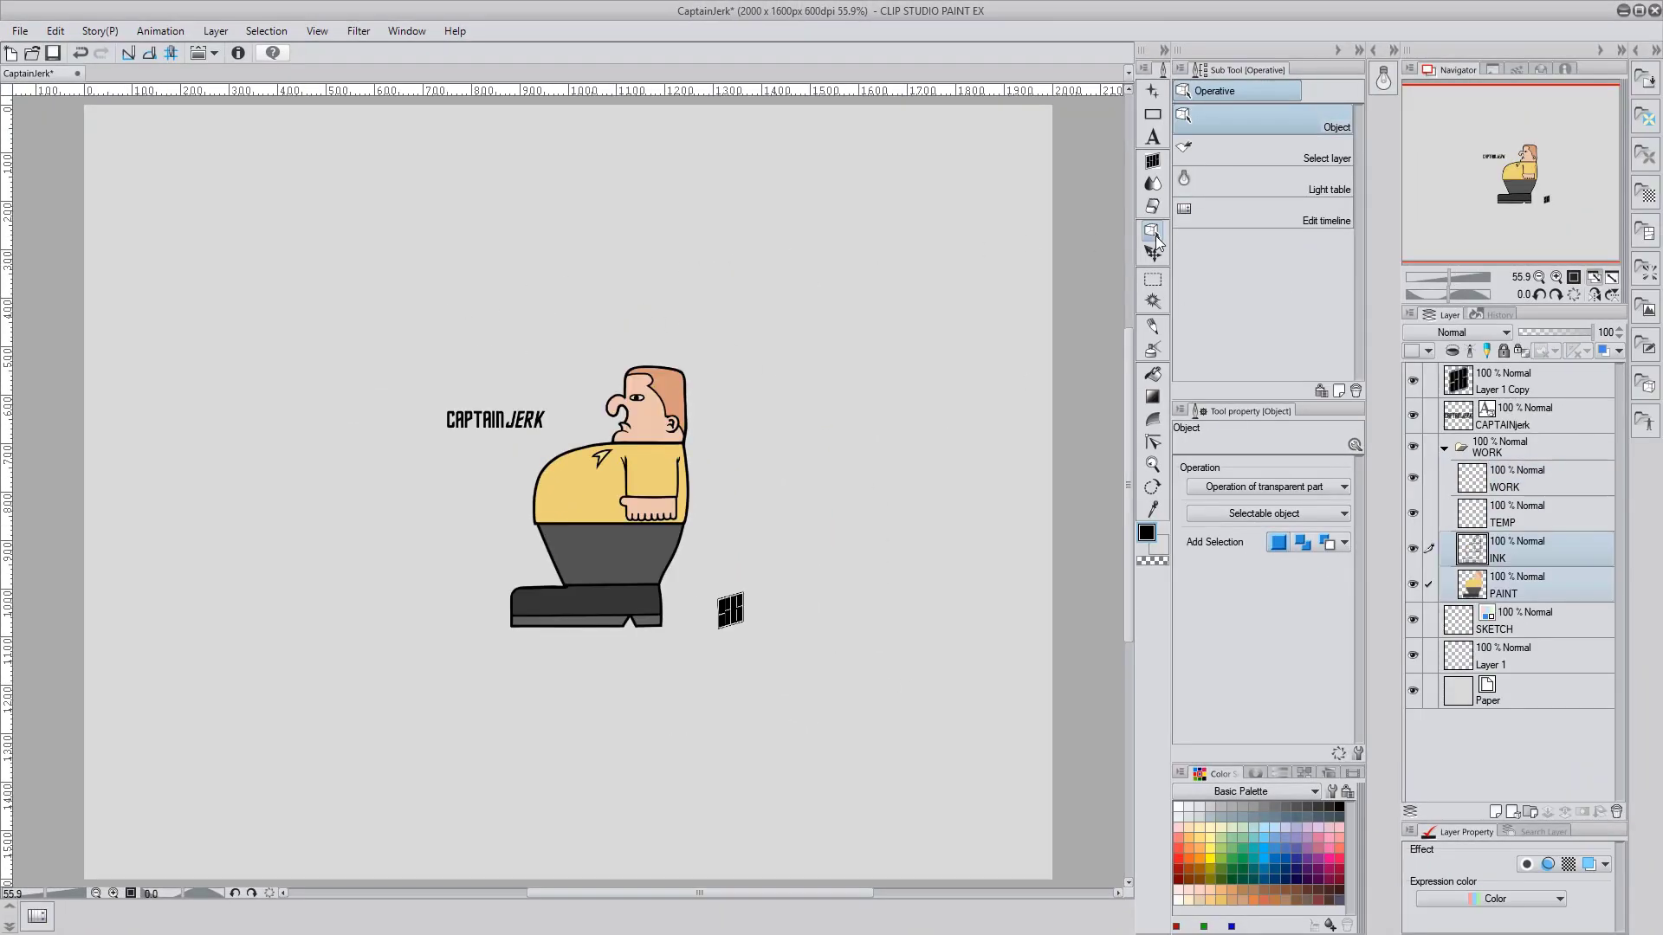
{"action": "left_click", "coordinate": [1153, 279]}
{"action": "left_click_drag", "start_coordinate": [464, 337], "coordinate": [761, 712]}
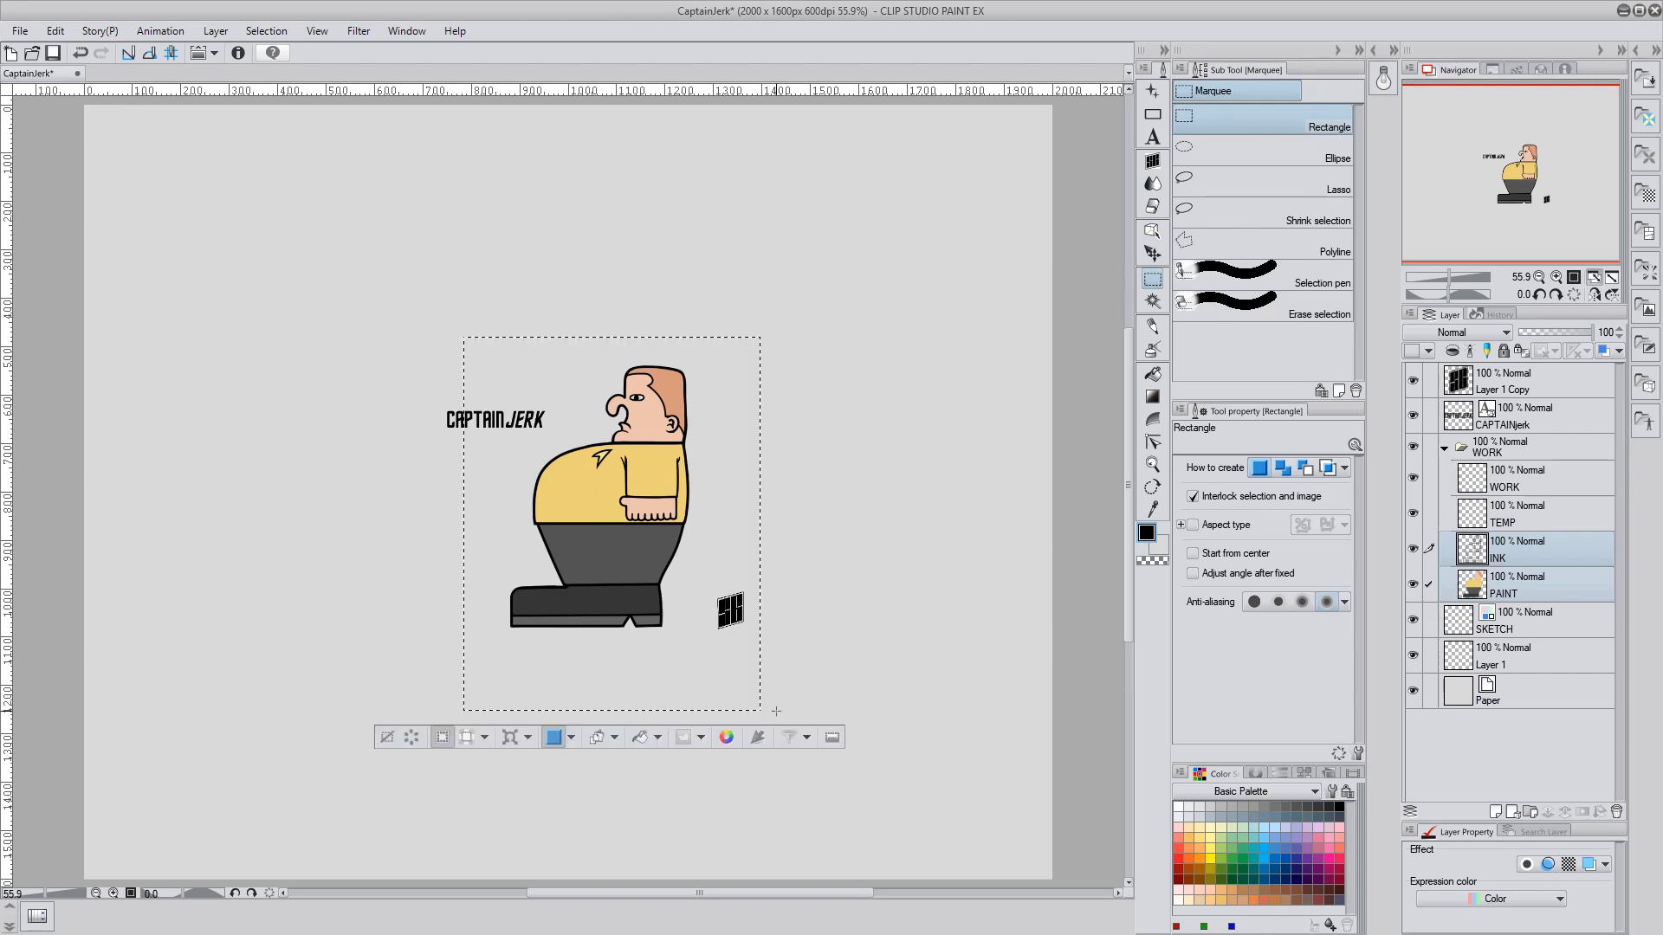
{"action": "left_click", "coordinate": [510, 738]}
{"action": "left_click_drag", "start_coordinate": [464, 338], "coordinate": [184, 118]}
{"action": "left_click_drag", "start_coordinate": [760, 414], "coordinate": [971, 518]}
{"action": "key", "text": "Return"}
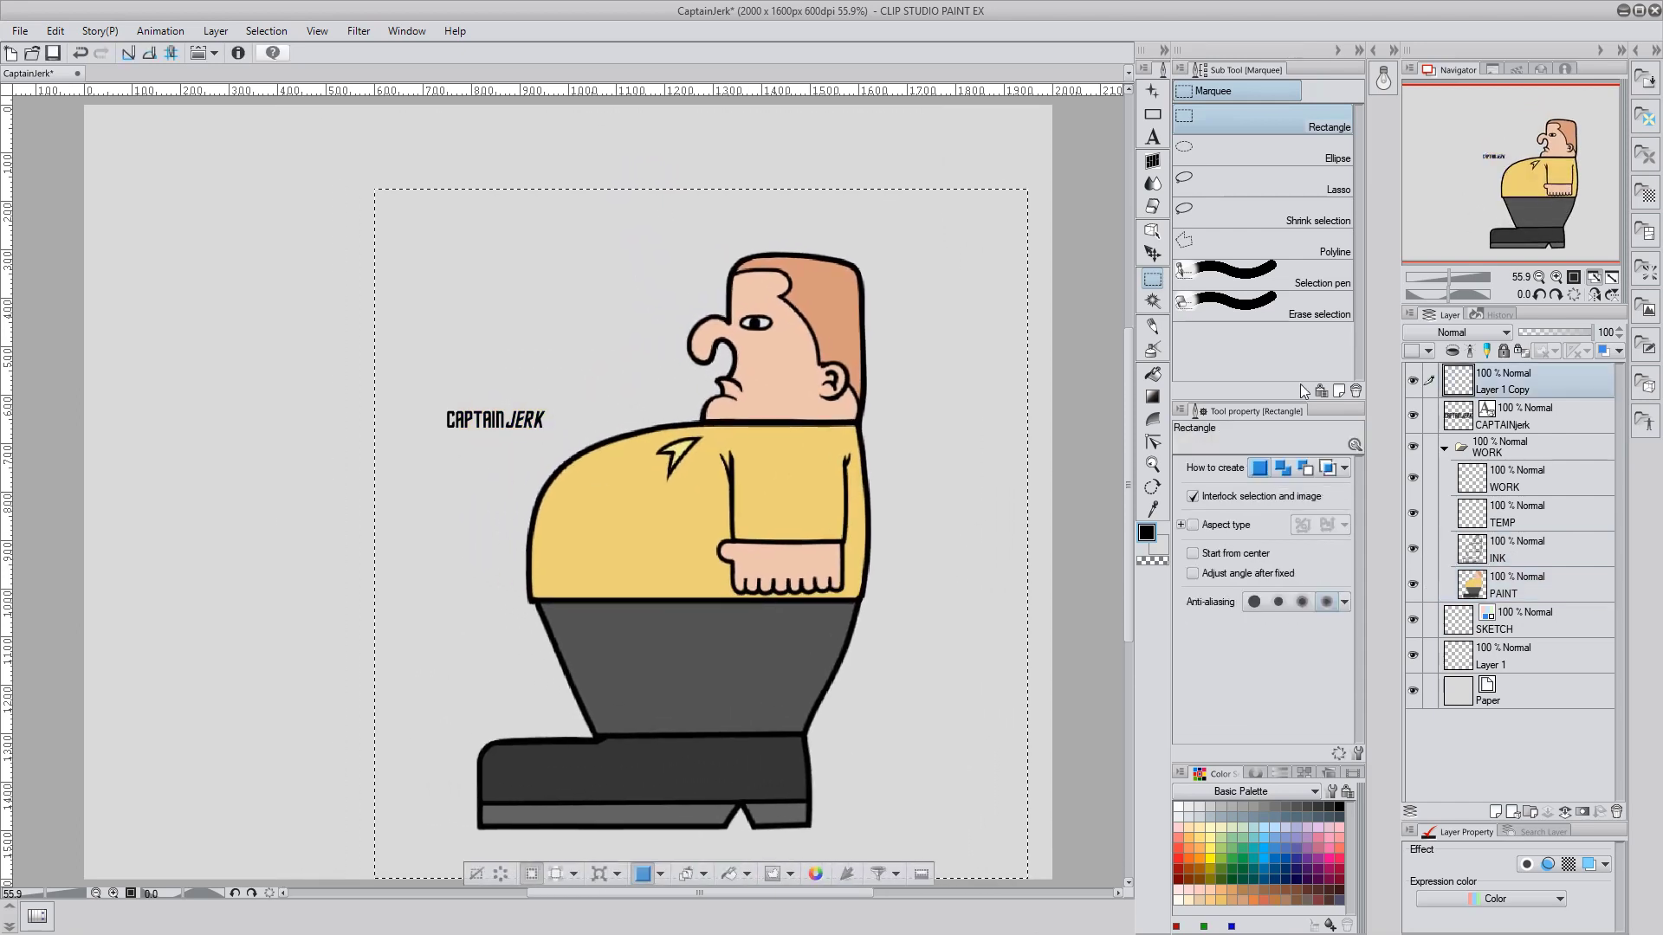
Enlarge the CaptainJerk caption, move it to the upper left, and clear the selection
{"action": "key", "text": "o"}
{"action": "left_click", "coordinate": [524, 433]}
{"action": "double_click", "coordinate": [440, 426]}
{"action": "left_click_drag", "start_coordinate": [552, 400], "coordinate": [642, 384]}
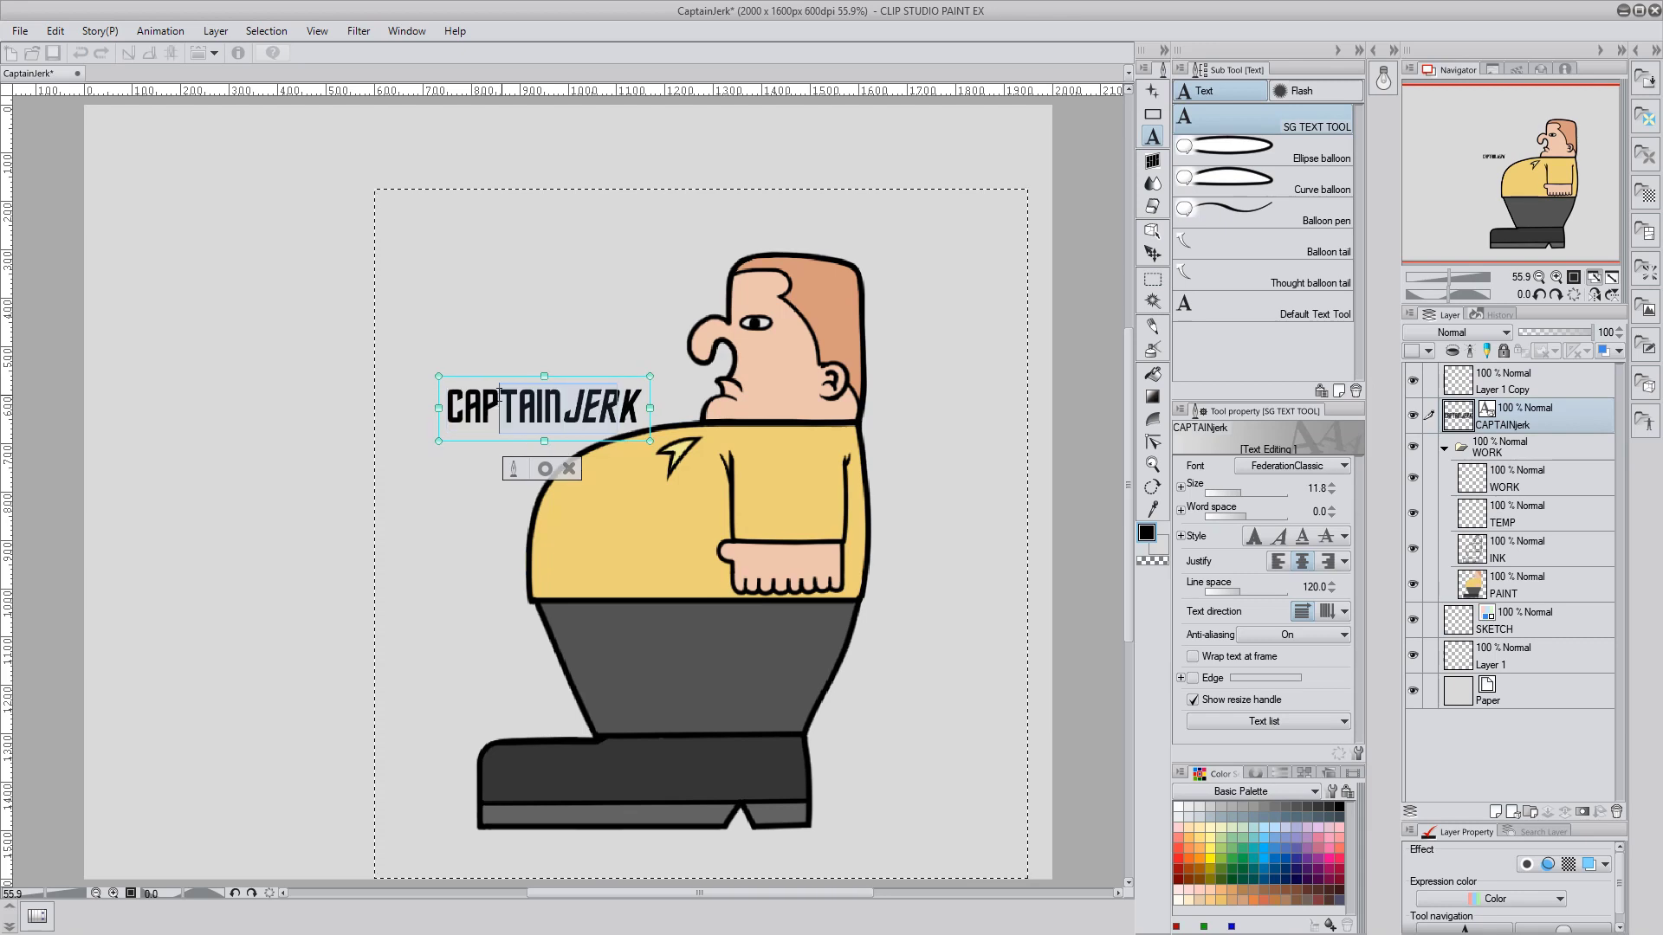
{"action": "key", "text": "o"}
{"action": "left_click_drag", "start_coordinate": [520, 407], "coordinate": [356, 343]}
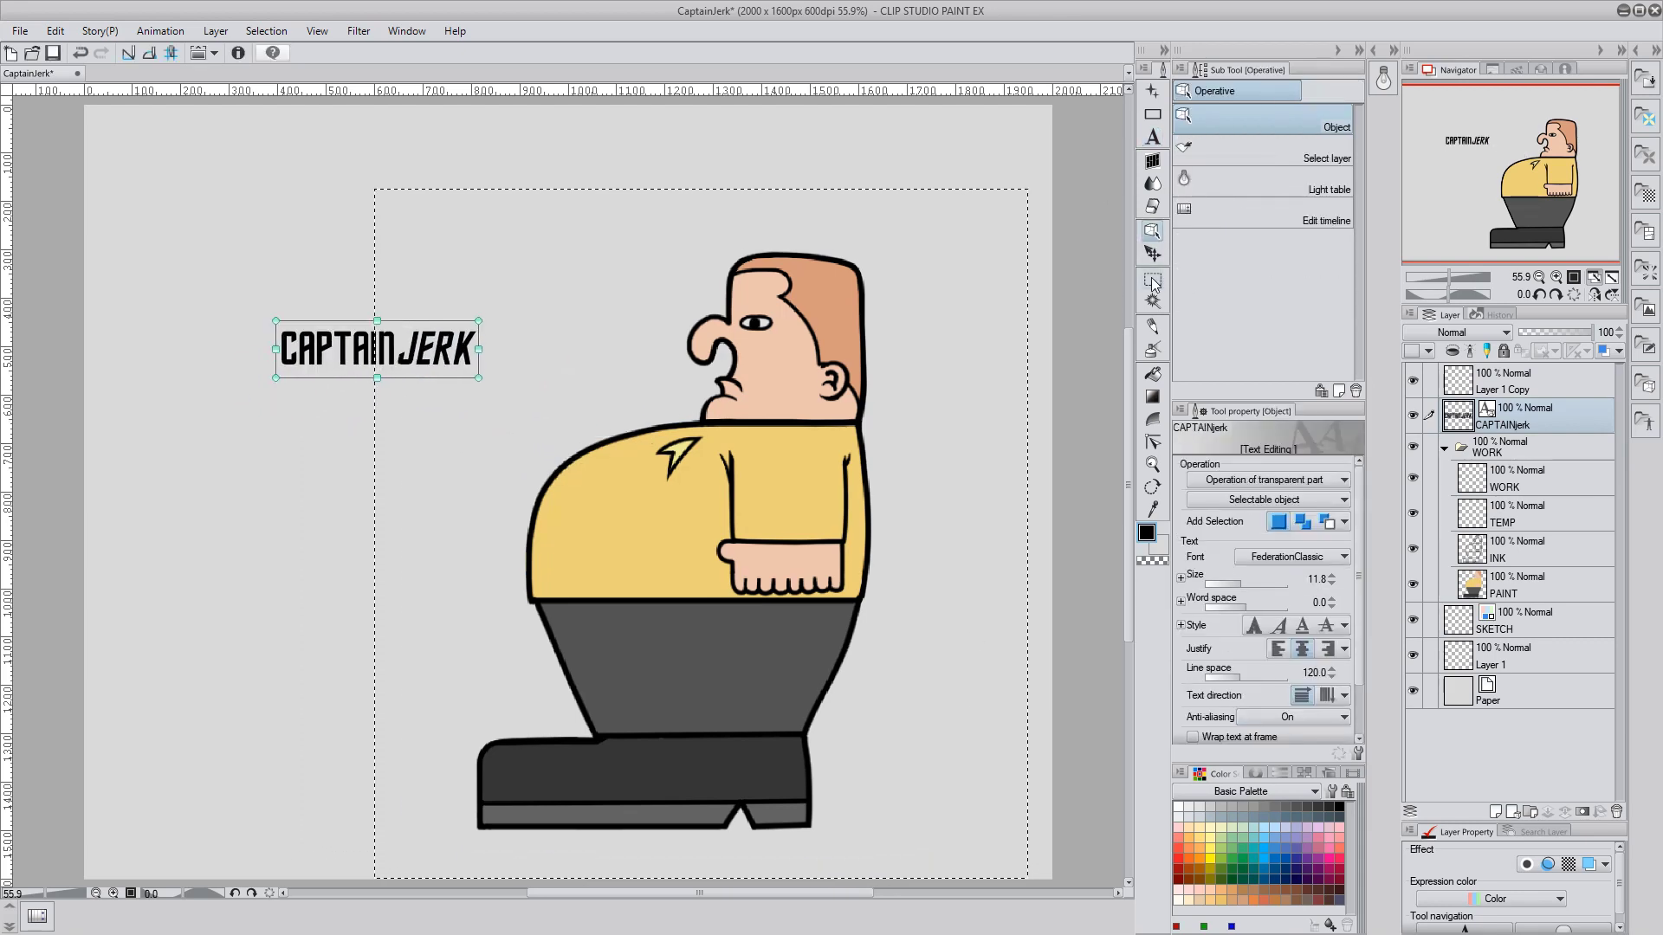
{"action": "key", "text": "m"}
{"action": "left_click", "coordinate": [918, 662]}
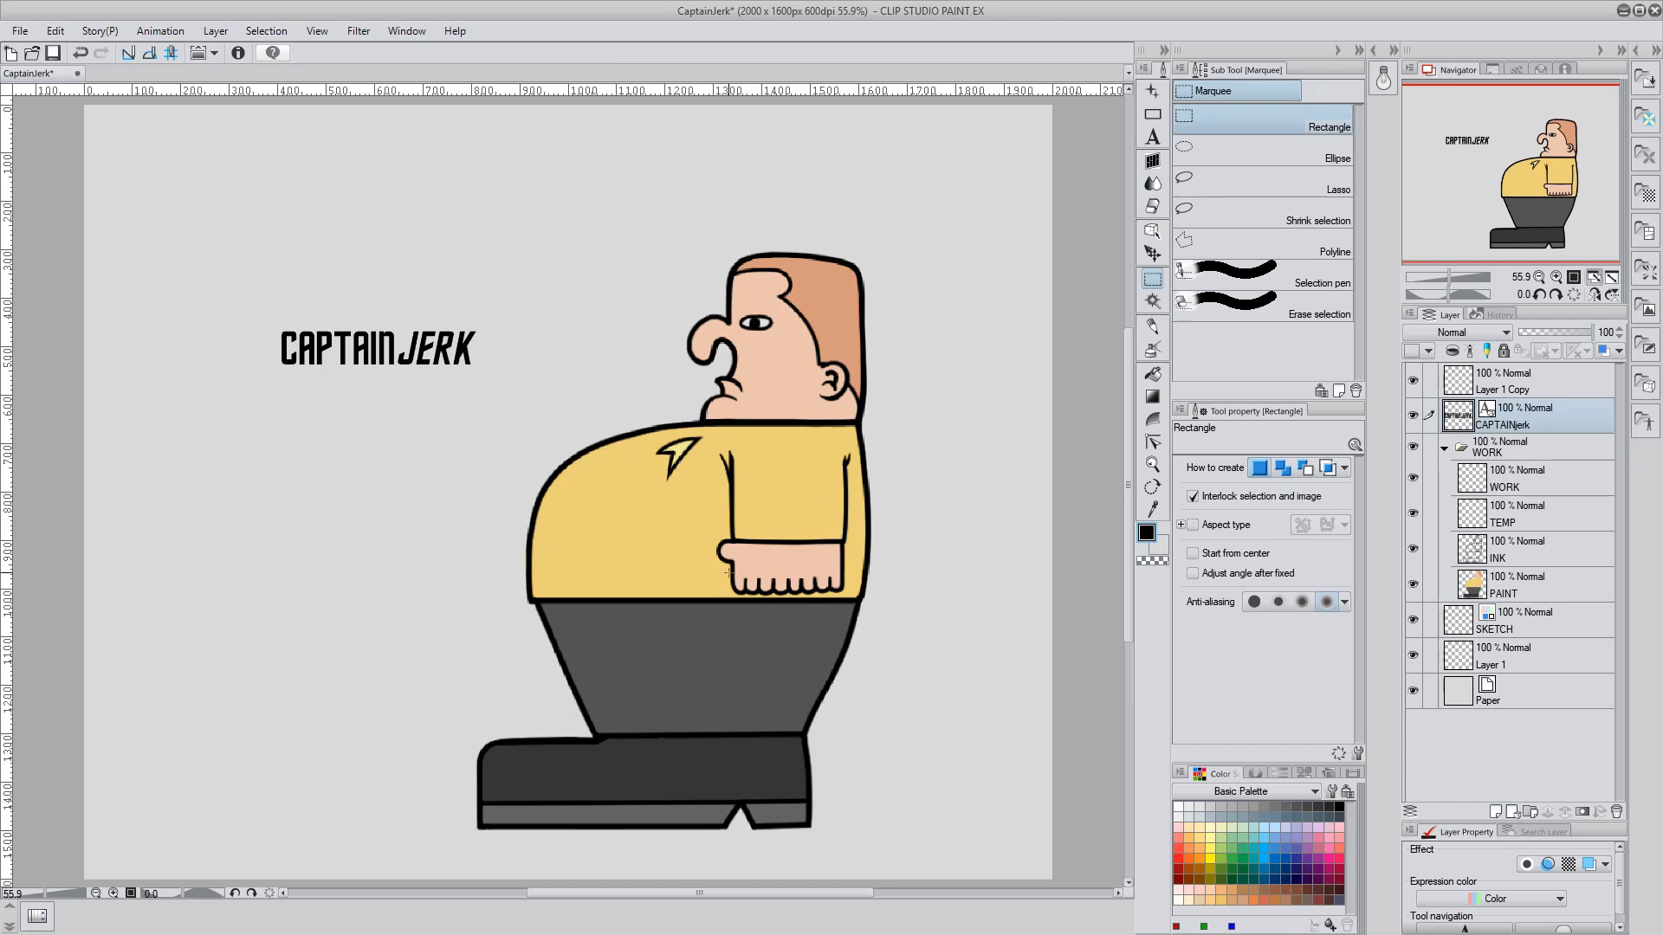
Zoom in on the shirt insignia and paint out the old bolt in yellow on TEMP
{"action": "key", "text": "slash"}
{"action": "left_click_drag", "start_coordinate": [704, 459], "coordinate": [784, 472]}
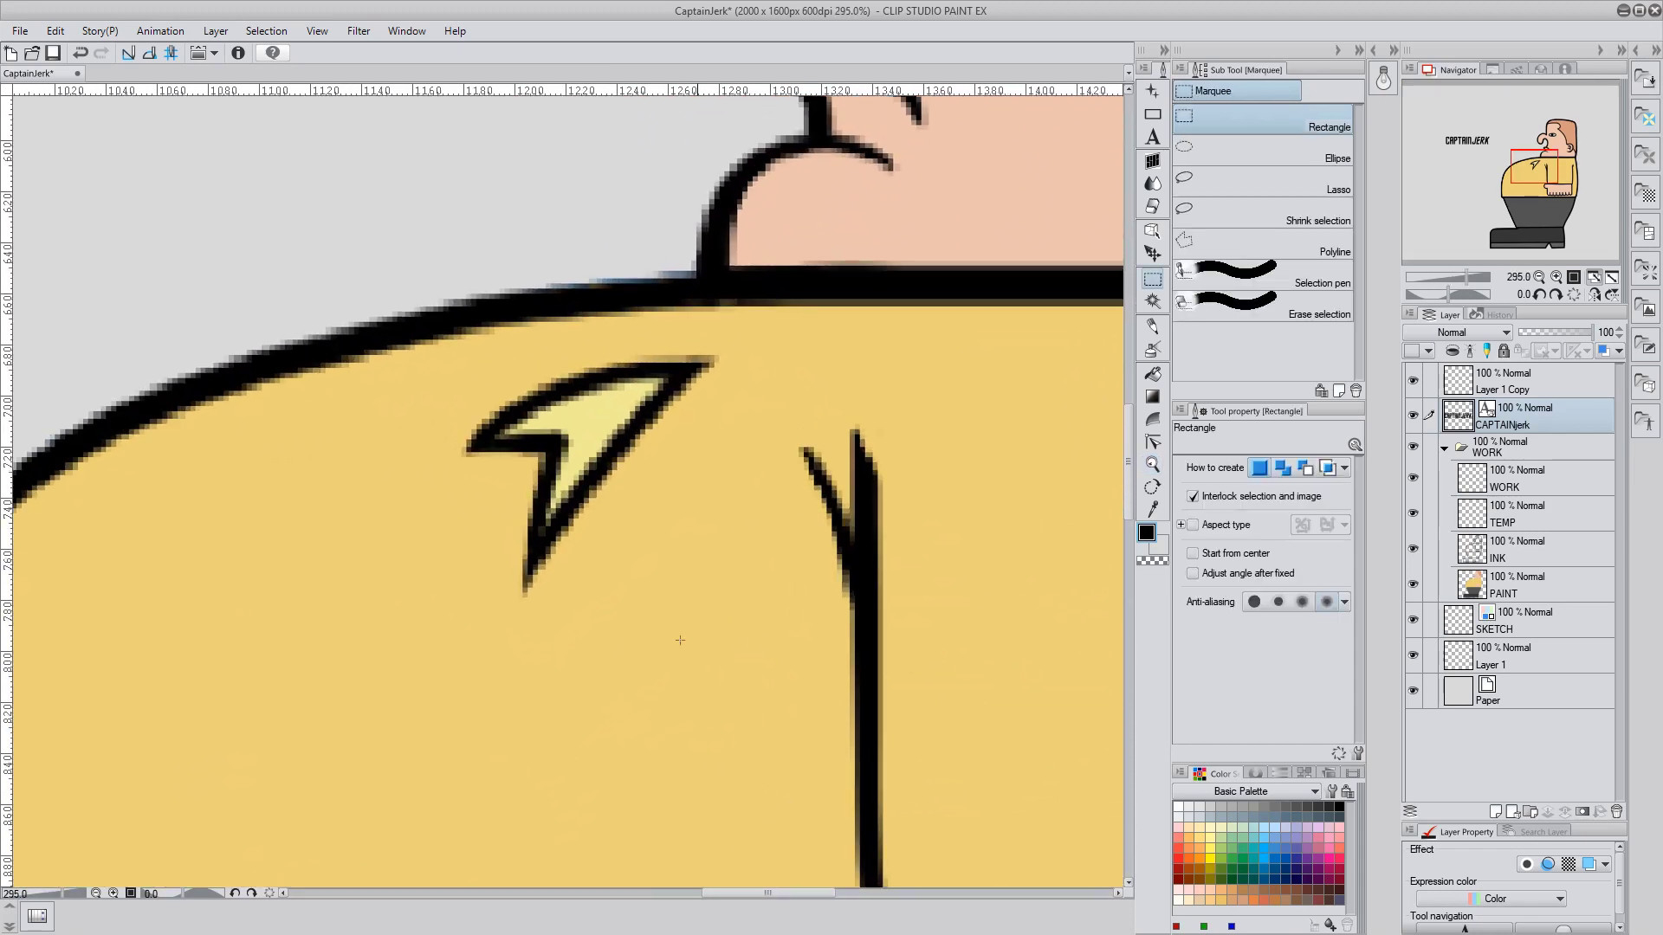
{"action": "key", "text": "alt+bracketleft"}
{"action": "key", "text": "alt+bracketleft"}
{"action": "key", "text": "alt+bracketleft"}
{"action": "key", "text": "b"}
{"action": "mouse_move", "coordinate": [705, 402]}
{"action": "left_mouse_down"}
{"action": "mouse_move", "coordinate": [575, 406]}
{"action": "mouse_move", "coordinate": [476, 467]}
{"action": "mouse_move", "coordinate": [508, 454]}
{"action": "mouse_move", "coordinate": [563, 493]}
{"action": "mouse_move", "coordinate": [531, 563]}
{"action": "left_mouse_up"}
Draw a new black bolt on the WORK layer and erase its edges into sharp tips
{"action": "key", "text": "alt+bracketright"}
{"action": "mouse_move", "coordinate": [315, 501]}
{"action": "left_mouse_down"}
{"action": "mouse_move", "coordinate": [667, 341]}
{"action": "mouse_move", "coordinate": [537, 667]}
{"action": "left_mouse_up"}
{"action": "key", "text": "e"}
{"action": "left_click_drag", "start_coordinate": [728, 333], "coordinate": [697, 346]}
{"action": "mouse_move", "coordinate": [424, 446]}
{"action": "left_mouse_down"}
{"action": "mouse_move", "coordinate": [468, 464]}
{"action": "mouse_move", "coordinate": [484, 428]}
{"action": "left_mouse_up"}
{"action": "key", "text": "p"}
{"action": "key", "text": "e"}
{"action": "left_click_drag", "start_coordinate": [597, 582], "coordinate": [541, 676]}
{"action": "left_click_drag", "start_coordinate": [574, 444], "coordinate": [562, 533]}
{"action": "left_click_drag", "start_coordinate": [523, 439], "coordinate": [555, 446]}
{"action": "left_click_drag", "start_coordinate": [530, 671], "coordinate": [528, 545]}
{"action": "left_click_drag", "start_coordinate": [441, 463], "coordinate": [533, 463]}
{"action": "left_click_drag", "start_coordinate": [536, 660], "coordinate": [530, 506]}
With a slightly smaller brush, draw a hatched star inside the bolt
{"action": "key", "text": "b"}
{"action": "key", "text": "bracketleft"}
{"action": "mouse_move", "coordinate": [590, 400]}
{"action": "left_mouse_down"}
{"action": "mouse_move", "coordinate": [620, 437]}
{"action": "mouse_move", "coordinate": [583, 476]}
{"action": "mouse_move", "coordinate": [621, 435]}
{"action": "left_mouse_up"}
{"action": "mouse_move", "coordinate": [583, 475]}
{"action": "left_mouse_down"}
{"action": "mouse_move", "coordinate": [651, 381]}
{"action": "mouse_move", "coordinate": [585, 423]}
{"action": "left_mouse_up"}
{"action": "left_click_drag", "start_coordinate": [587, 461], "coordinate": [609, 439]}
Fit the canvas in view and export it as a single-layer JPEG
{"action": "scroll", "coordinate": [576, 346], "scroll_direction": "up", "scroll_amount": 2}
{"action": "key", "text": "ctrl+0"}
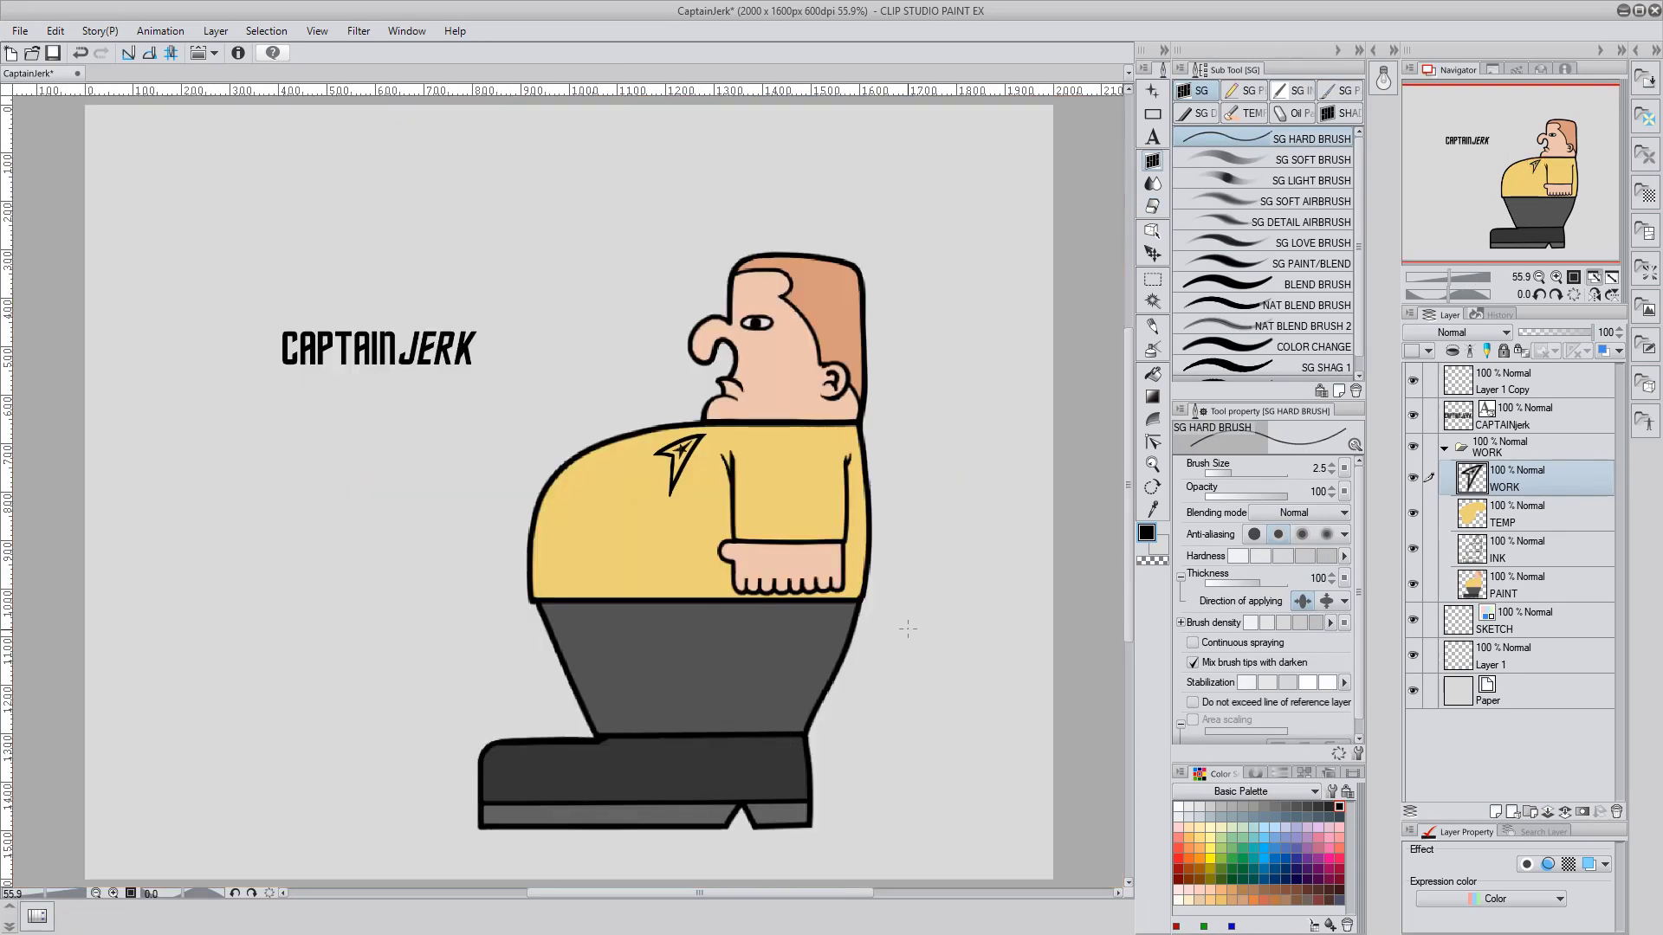
{"action": "key", "text": "o"}
{"action": "key", "text": "ctrl+alt+e"}
{"action": "left_click", "coordinate": [679, 434]}
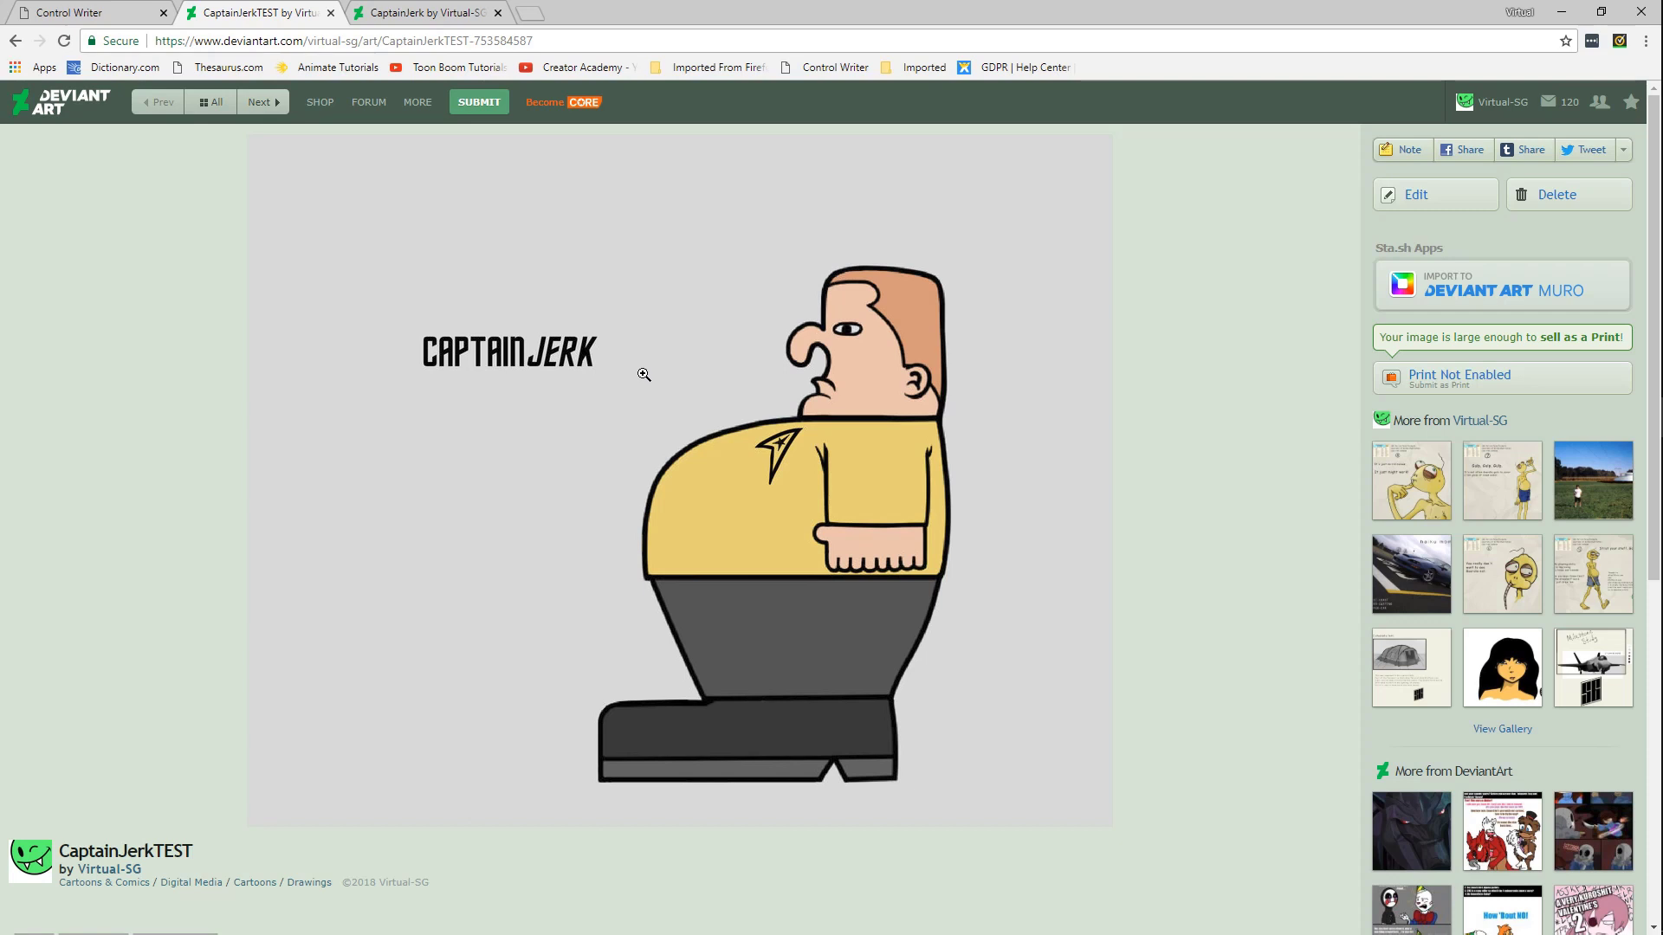
View the CaptainJerkTEST image at full size, then return it to fit the page
{"action": "left_click", "coordinate": [738, 476]}
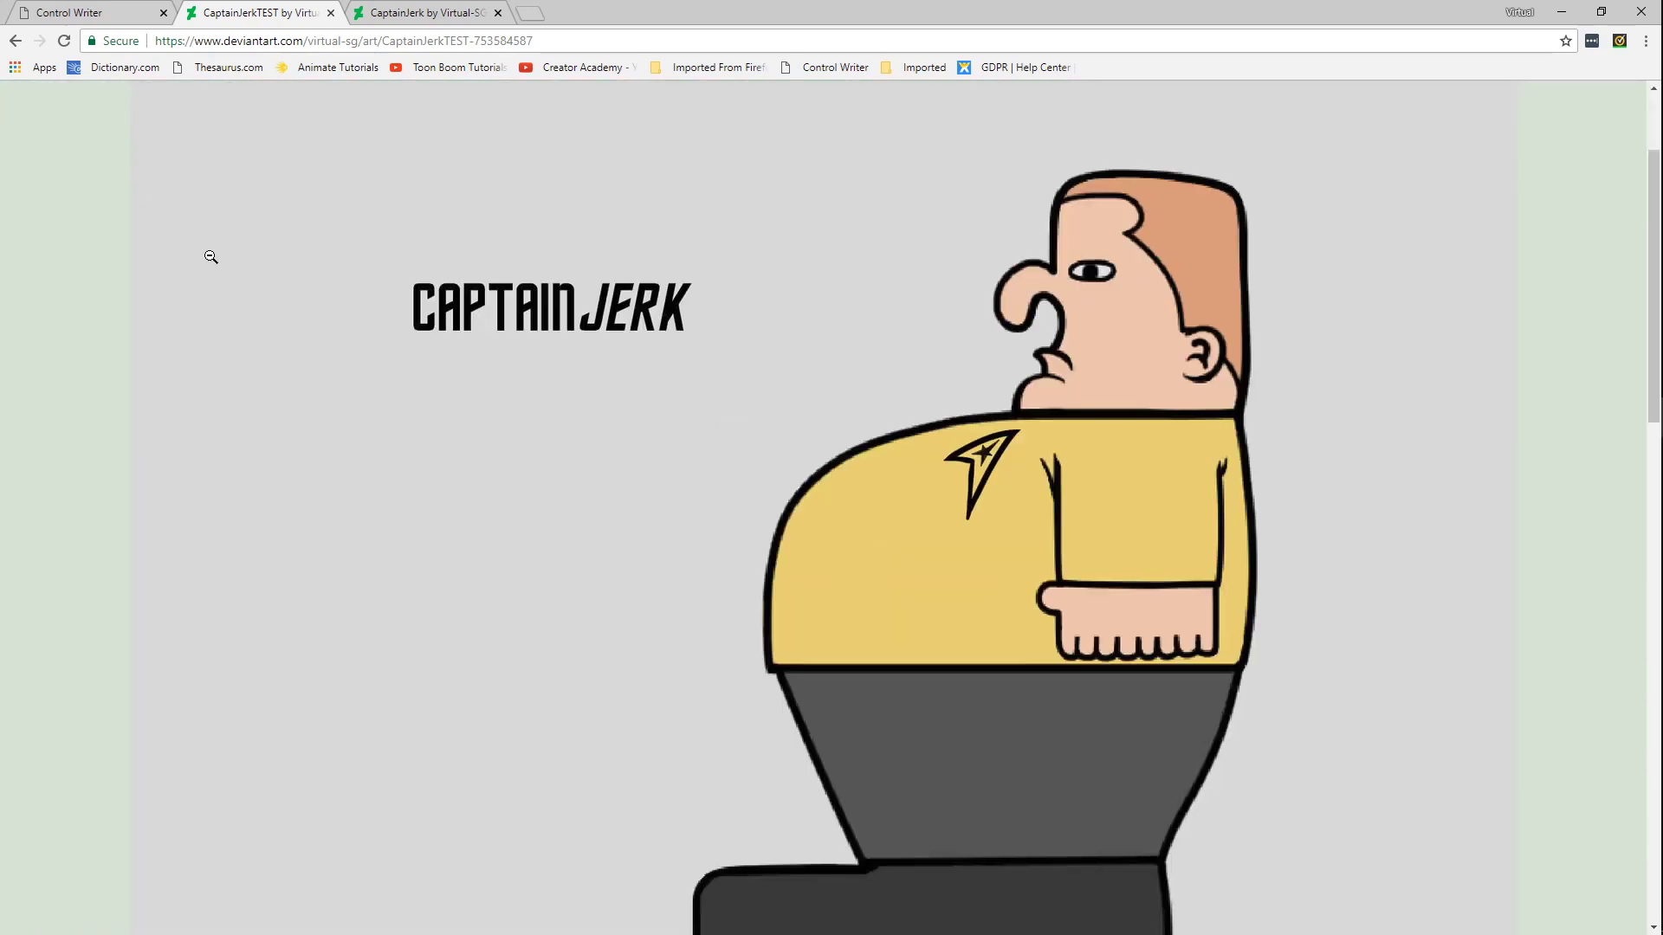
{"action": "left_click", "coordinate": [748, 407]}
{"action": "scroll", "coordinate": [658, 275], "scroll_direction": "up", "scroll_amount": 1}
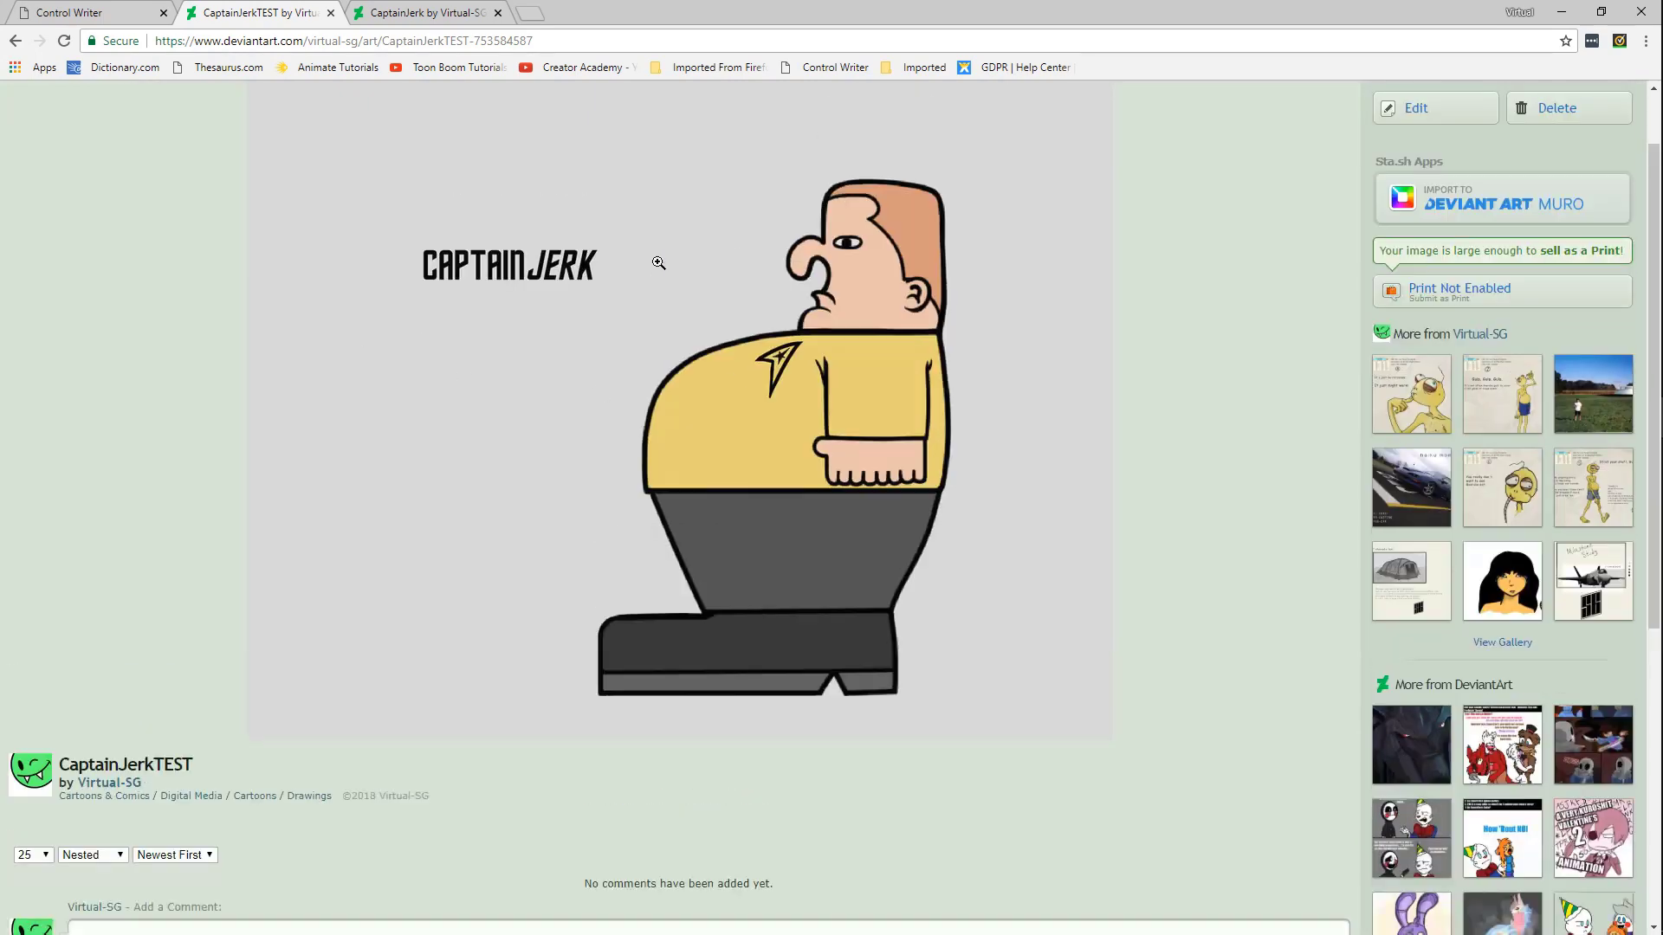
Delete the CaptainJerkTEST deviation with a reason and open the CaptainJerk deviation
{"action": "left_click", "coordinate": [1556, 109]}
{"action": "left_click", "coordinate": [830, 511]}
{"action": "left_click", "coordinate": [780, 564]}
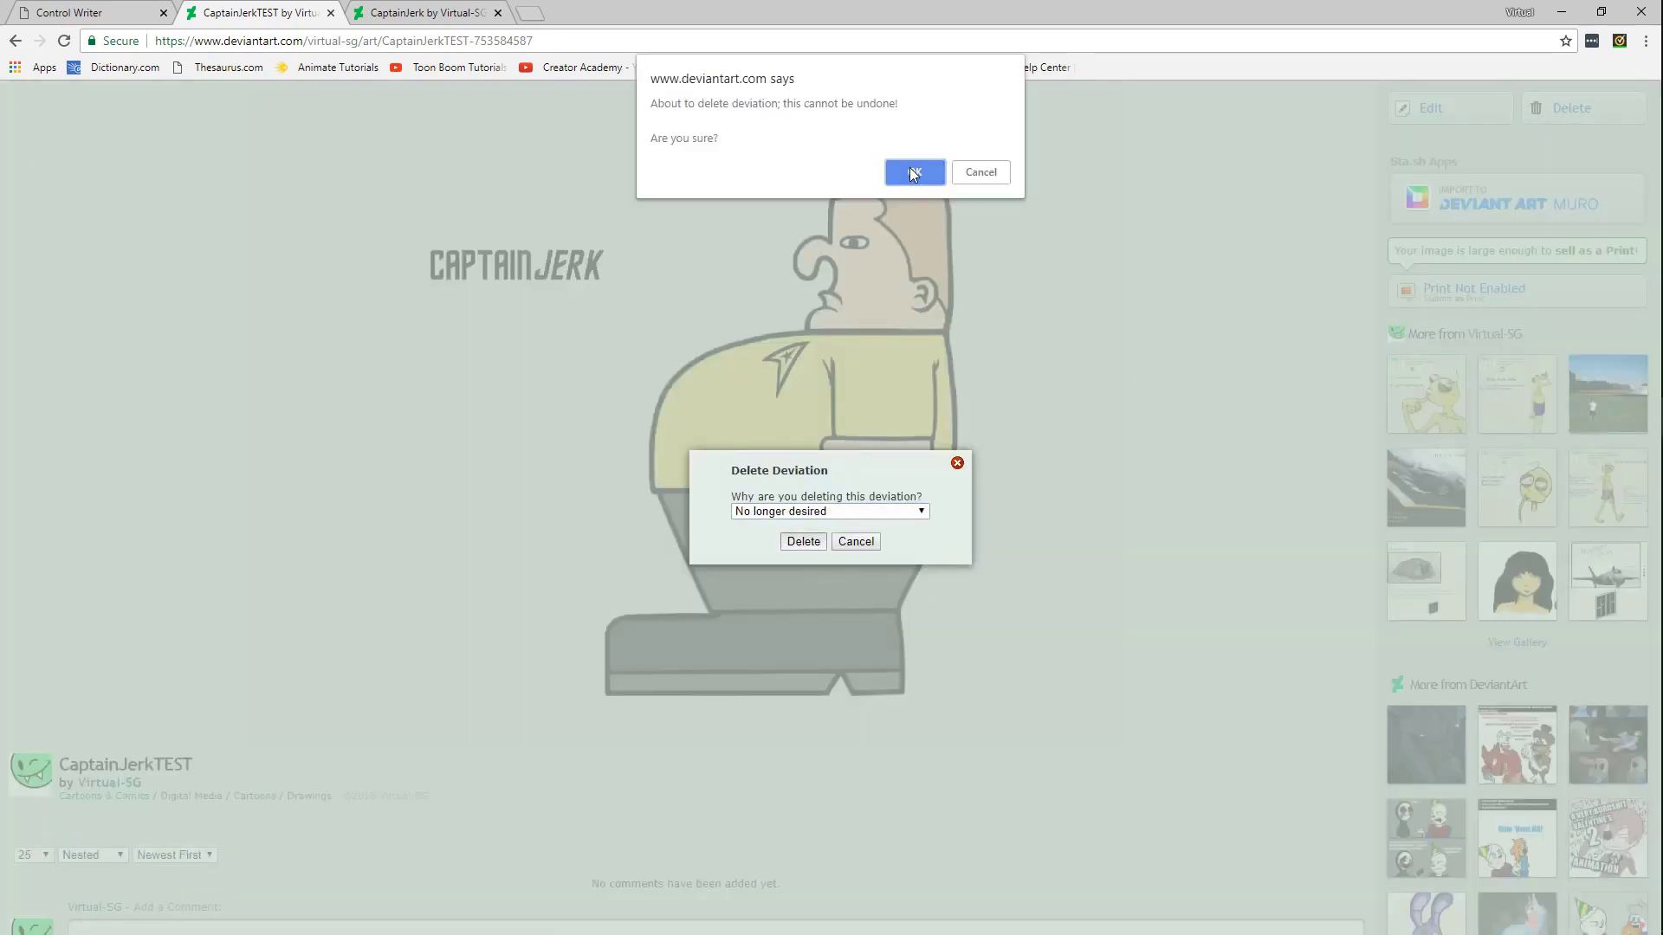
{"action": "left_click", "coordinate": [803, 541]}
{"action": "left_click", "coordinate": [982, 136]}
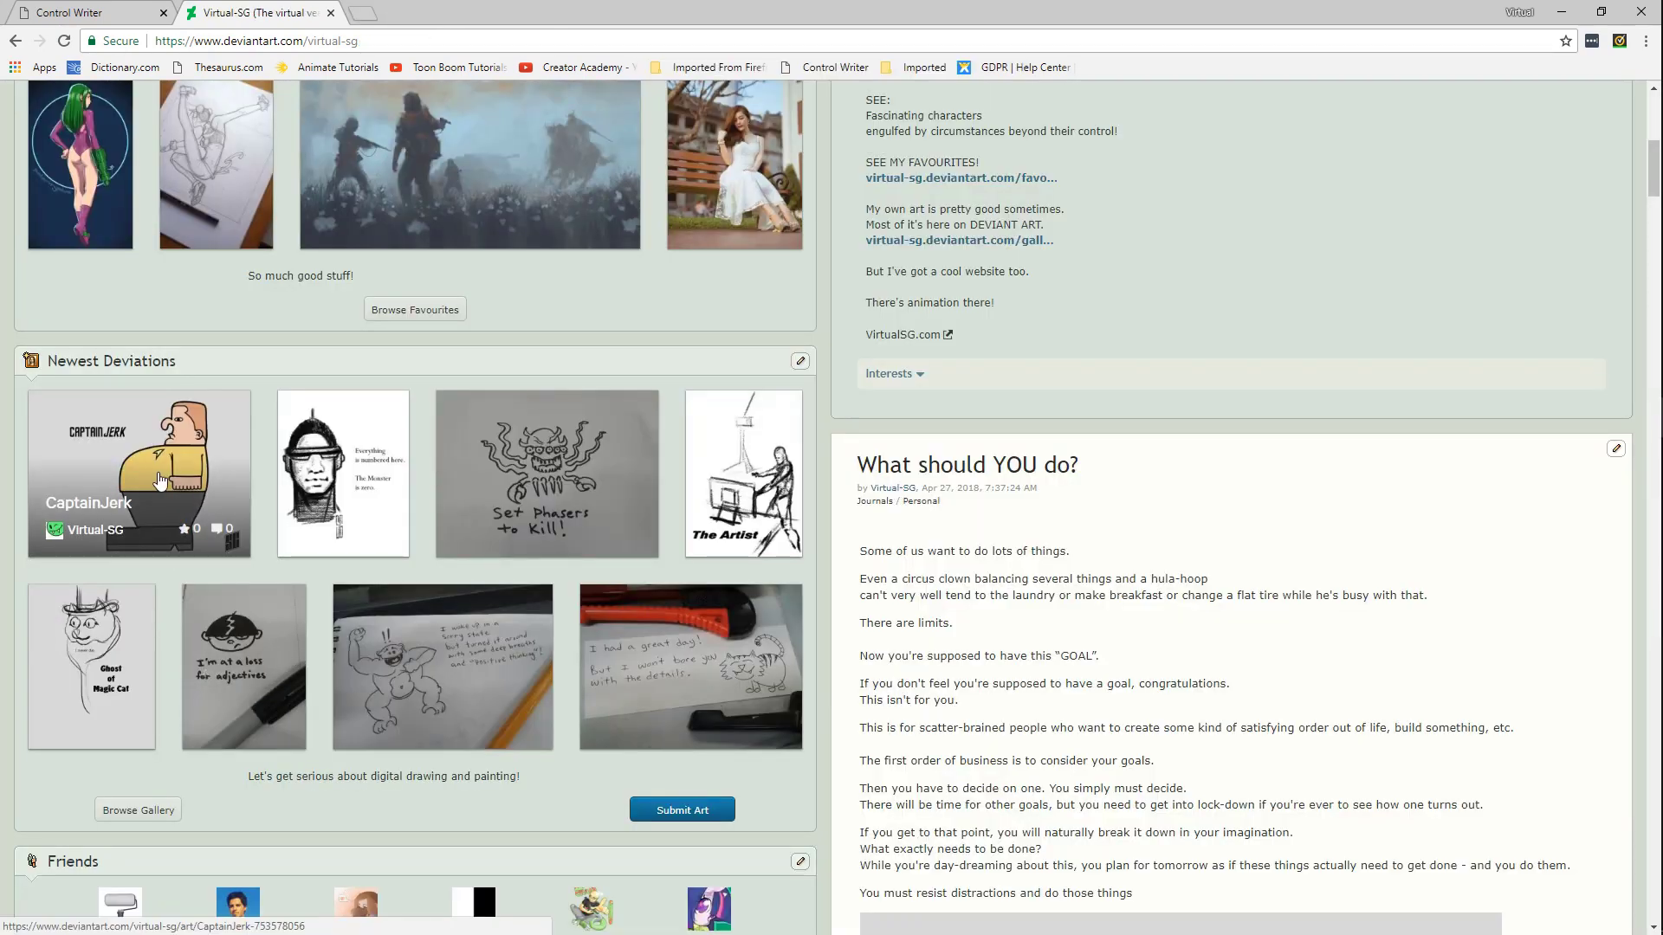
{"action": "left_click", "coordinate": [139, 494]}
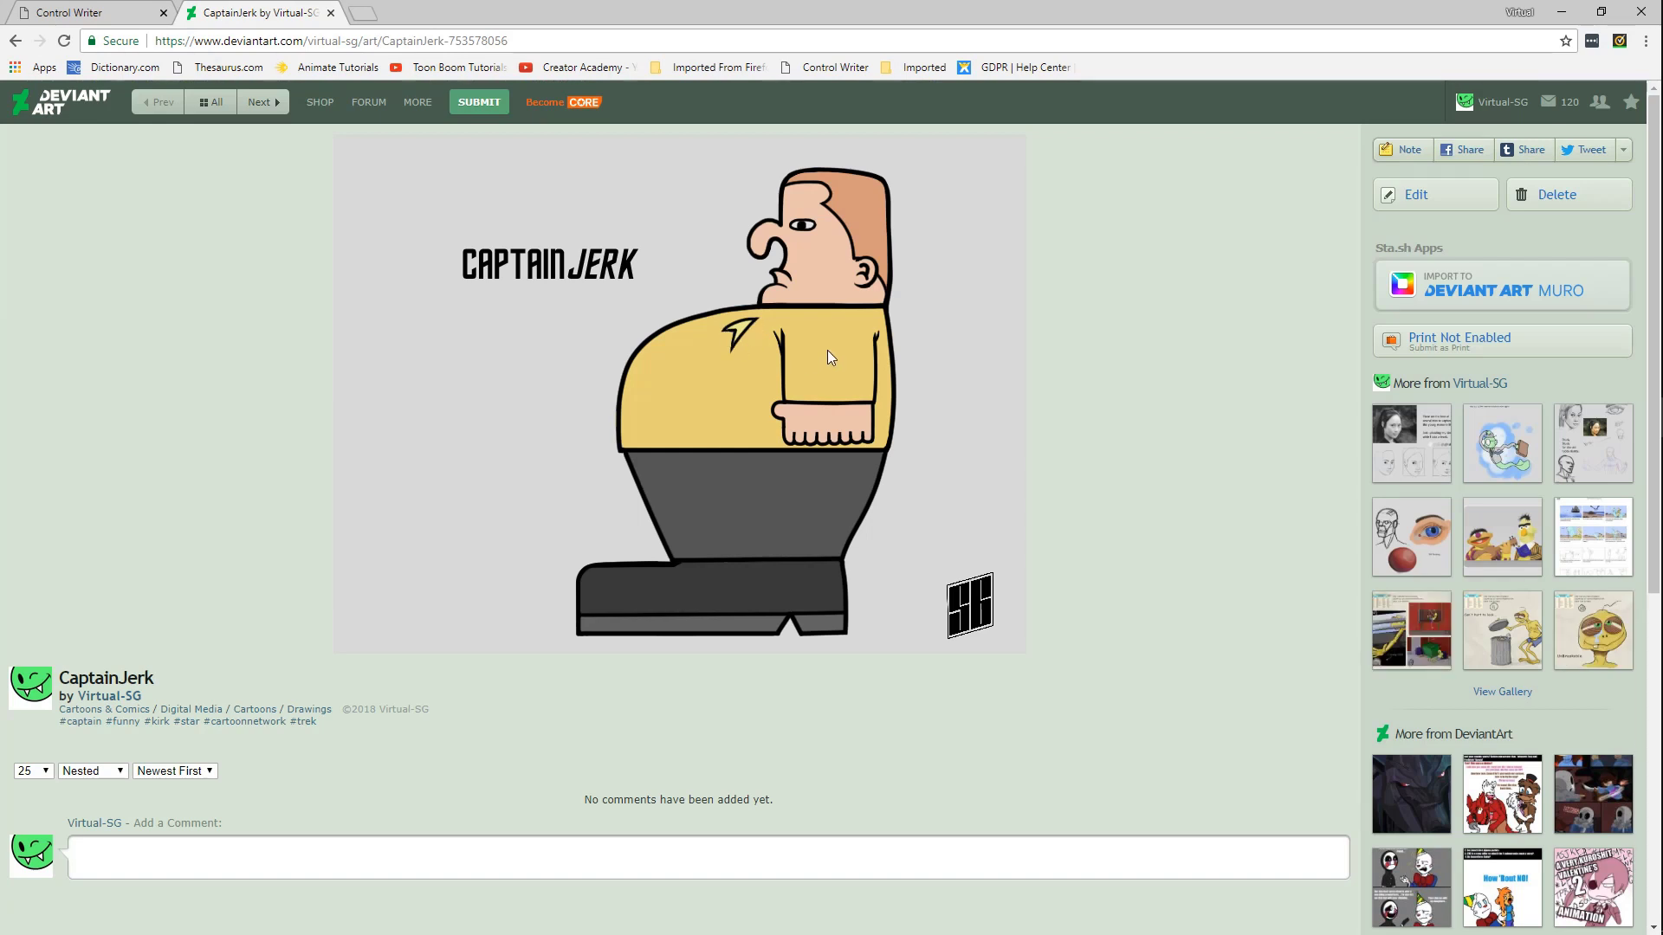